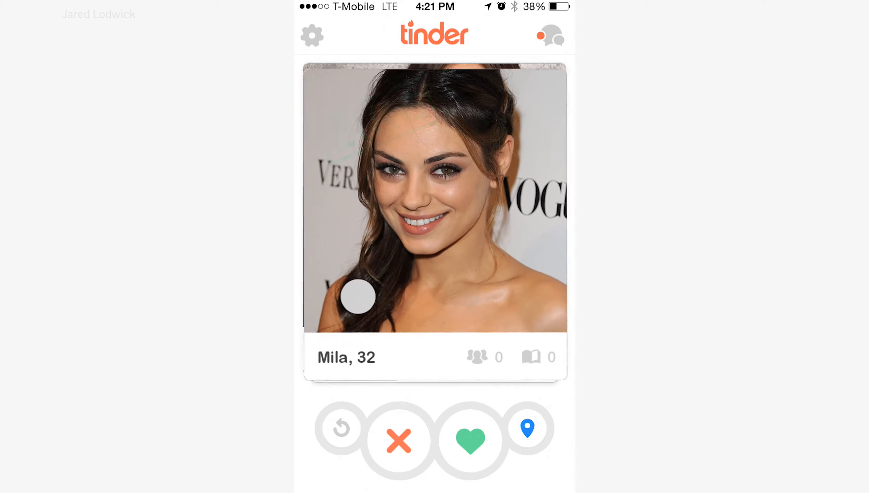
Step: Swipe the profile cards in several directions in the Tinder prototype to examine their movement, rotation and Like/Nope stamps
drag(358, 296, 524, 312)
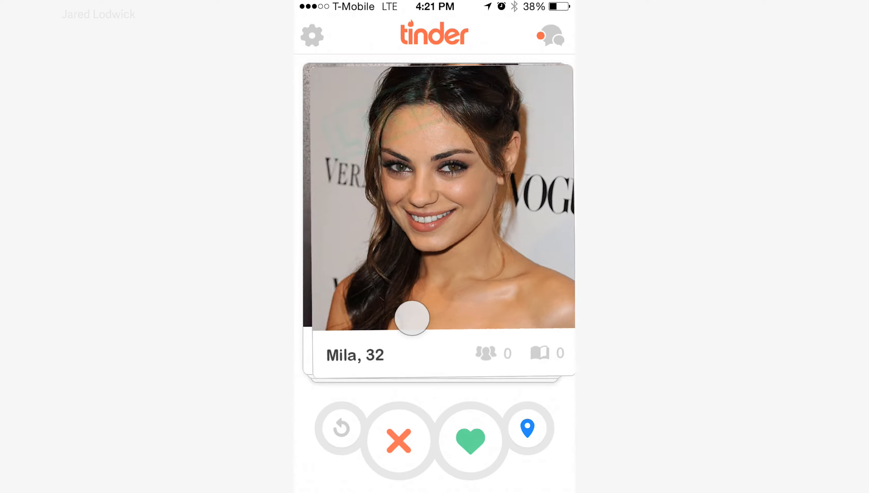
drag(406, 292, 510, 297)
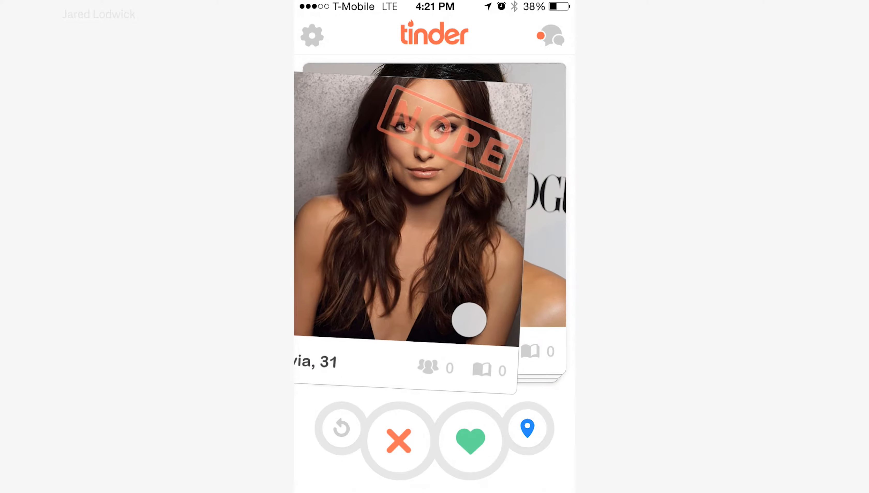
drag(469, 320, 510, 307)
drag(435, 251, 422, 368)
drag(425, 237, 459, 416)
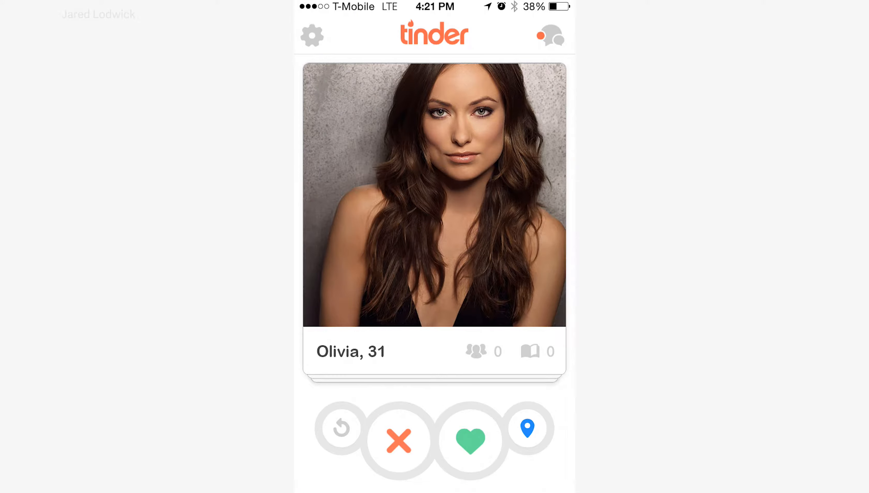
drag(403, 284, 500, 272)
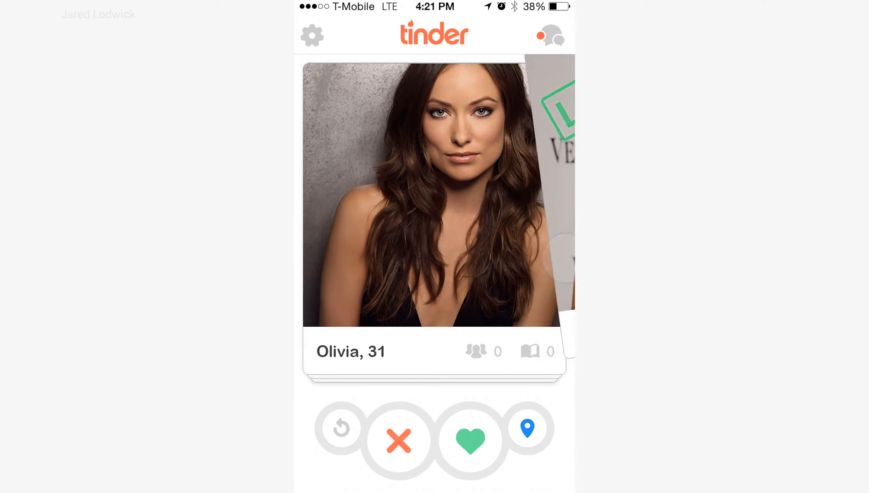
drag(510, 344, 587, 330)
drag(507, 300, 496, 297)
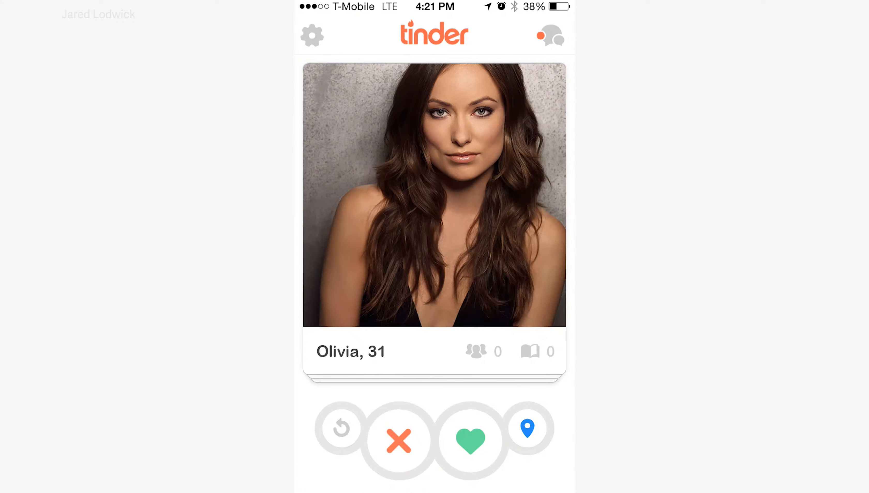
drag(394, 285, 586, 276)
drag(380, 341, 566, 341)
drag(458, 231, 296, 242)
mouse_move(443, 309)
mouse_down()
mouse_move(443, 352)
mouse_move(442, 320)
mouse_up()
drag(517, 299, 365, 161)
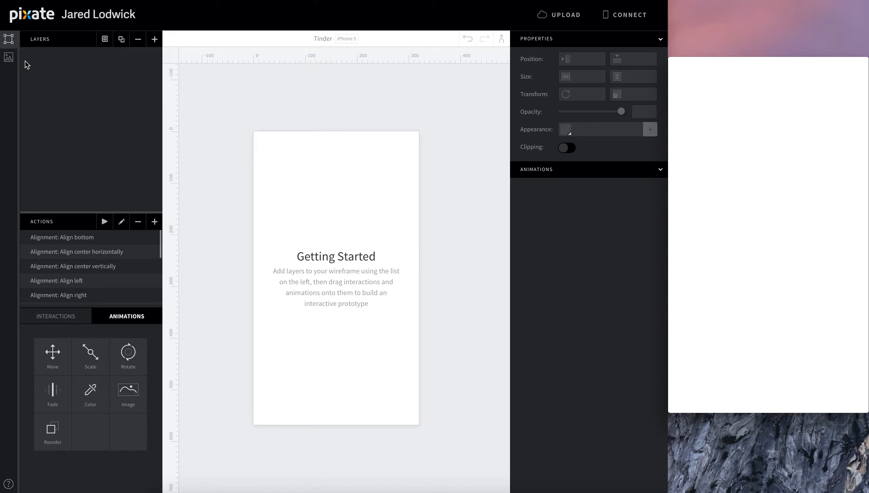
Step: Review the project's image assets and check which target device the prototype uses
click(9, 61)
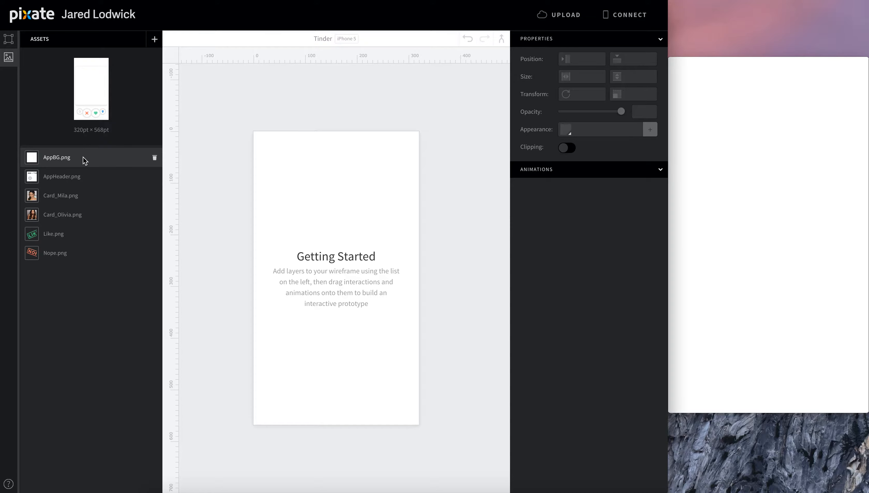
click(355, 38)
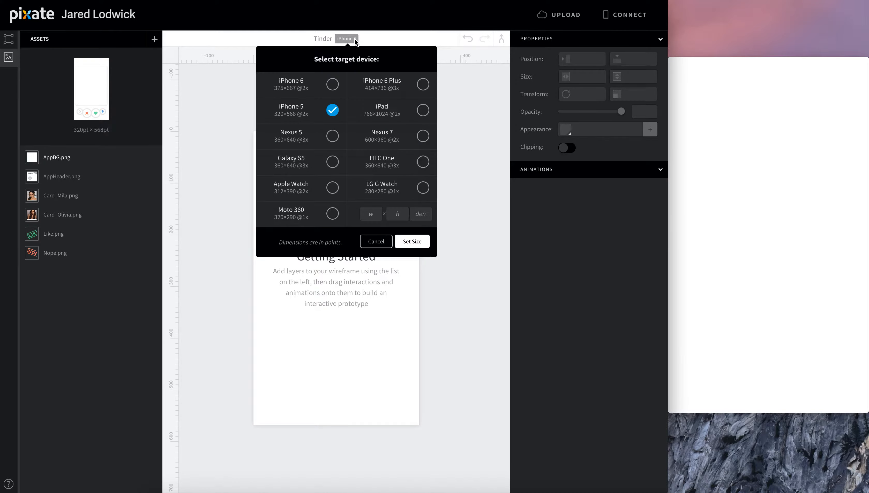
click(355, 39)
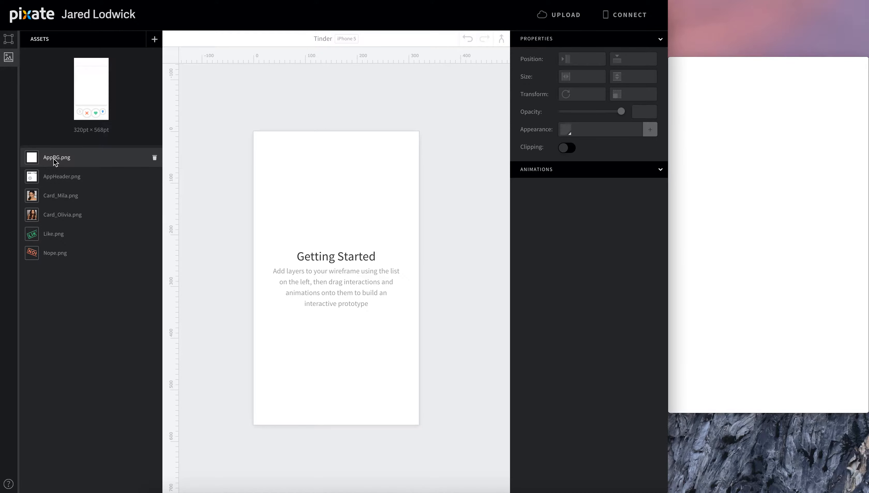
Step: Place AppBG.png on the canvas as the full-screen background and AppHeader.png at its top edge, position 0, 0 pt
drag(53, 159, 345, 275)
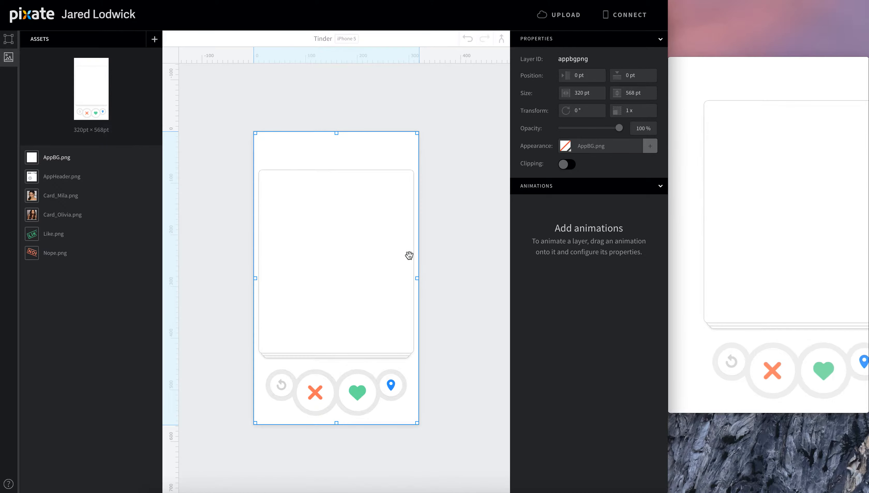
click(435, 253)
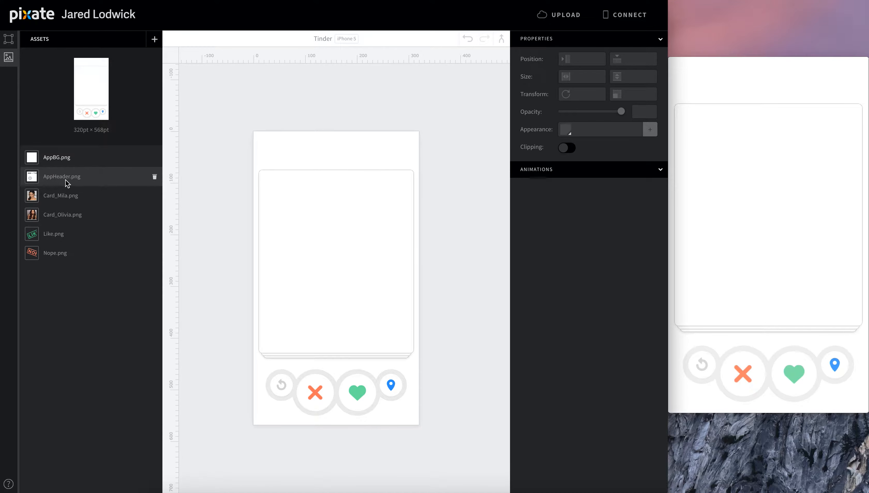
drag(65, 179, 335, 148)
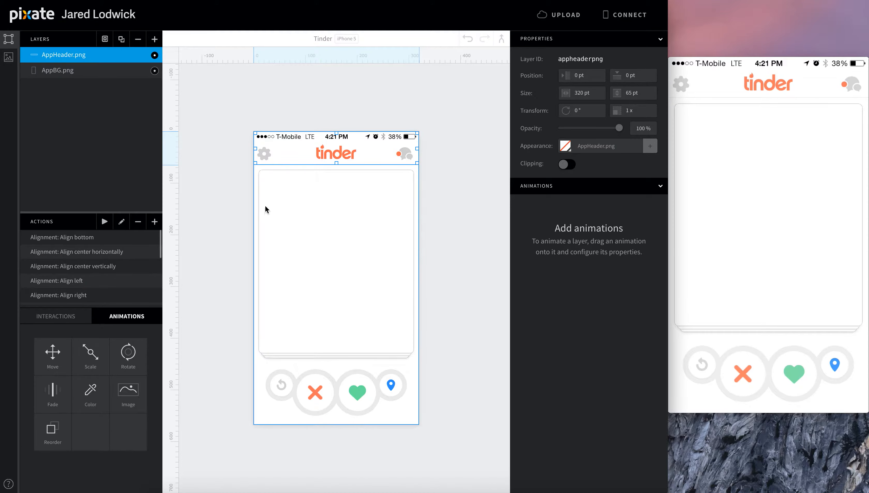
click(240, 212)
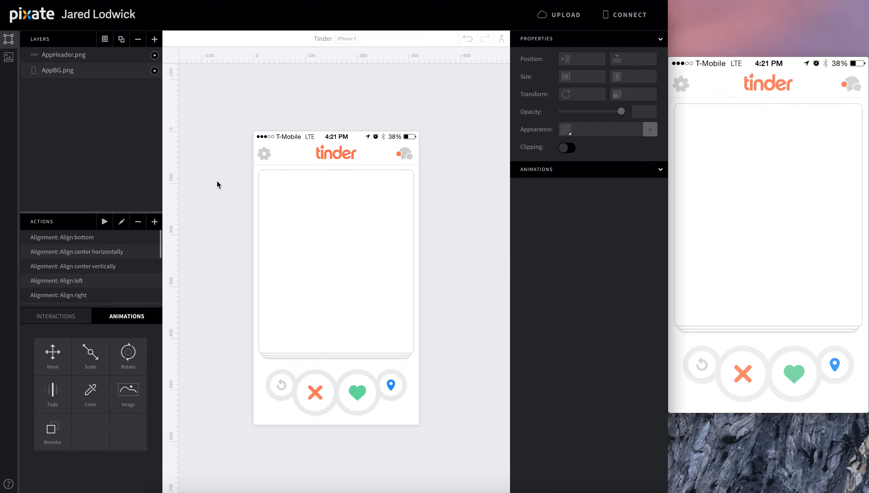
Step: Add Card_Olivia.png to the canvas and position it at 6 pt, 70 pt over the card outline
click(96, 55)
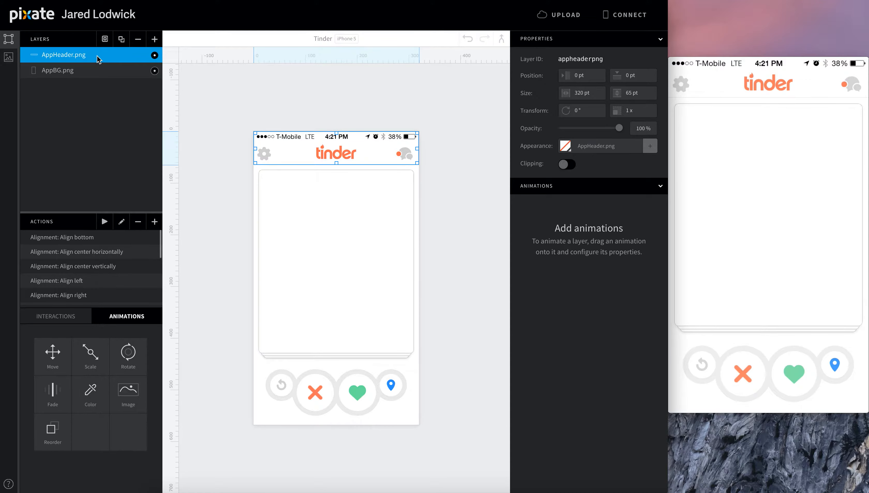
click(9, 57)
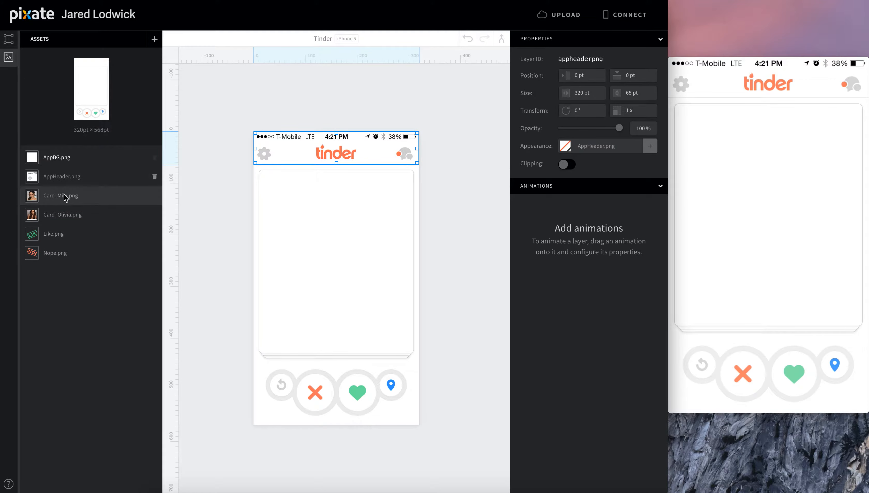
drag(48, 221, 342, 253)
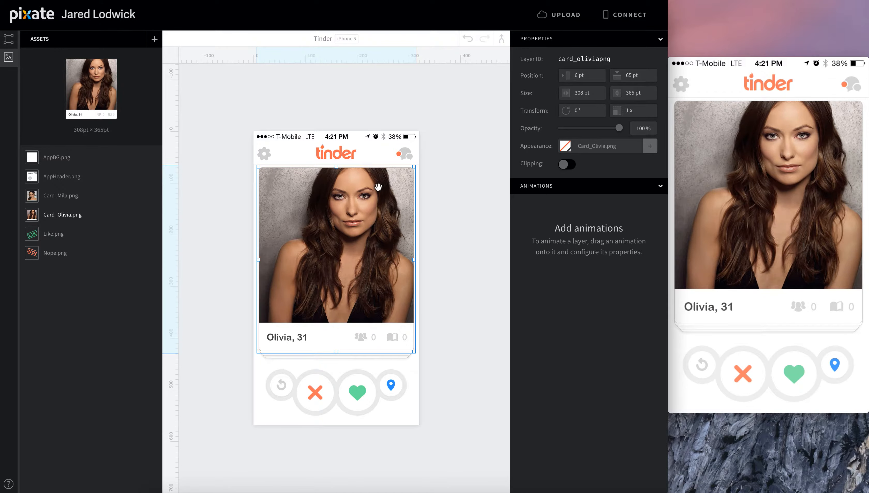
key(Down)
key(Down)
key(Down)
key(Down)
key(Down)
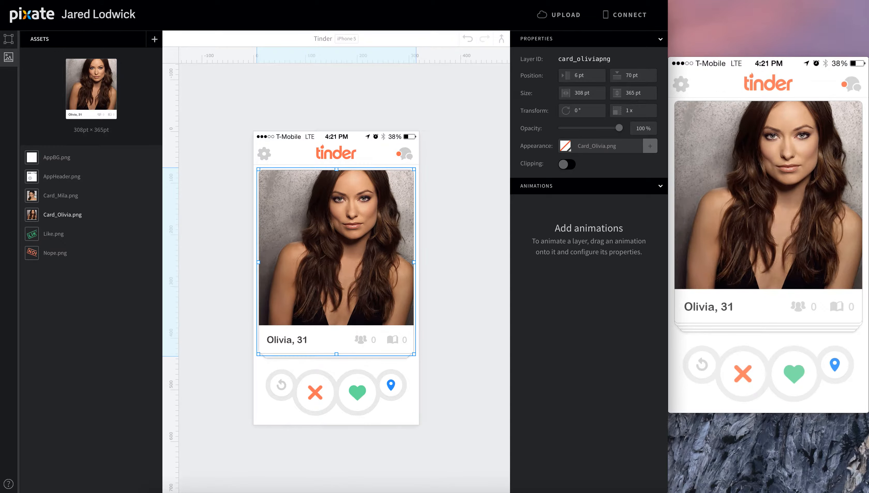
click(249, 242)
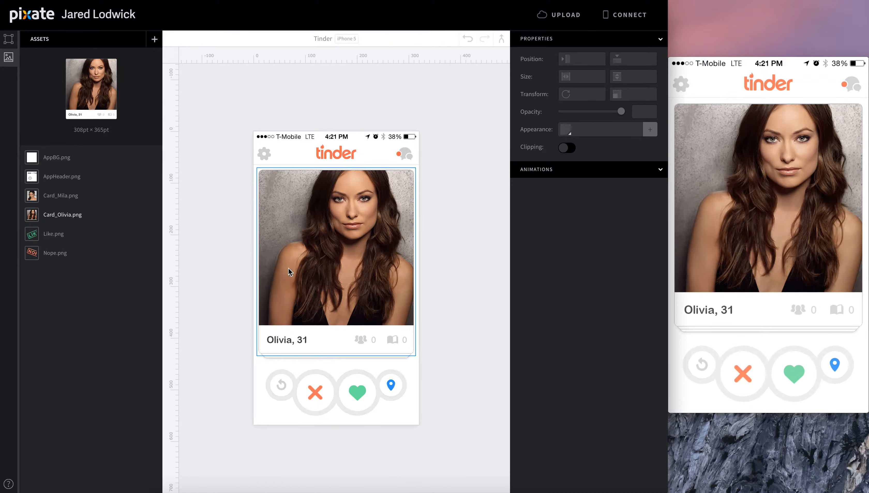
Step: Move the Card_Olivia.png layer below AppHeader.png and give it a Drag interaction
click(9, 39)
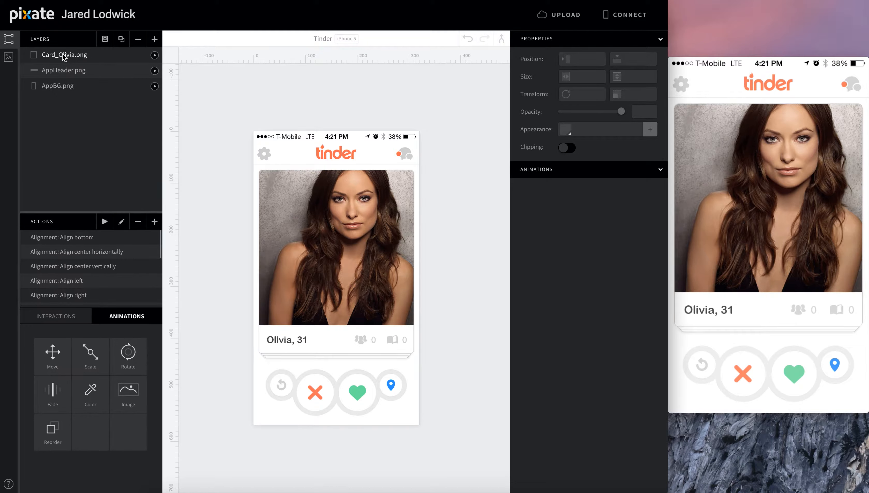
drag(62, 54, 60, 77)
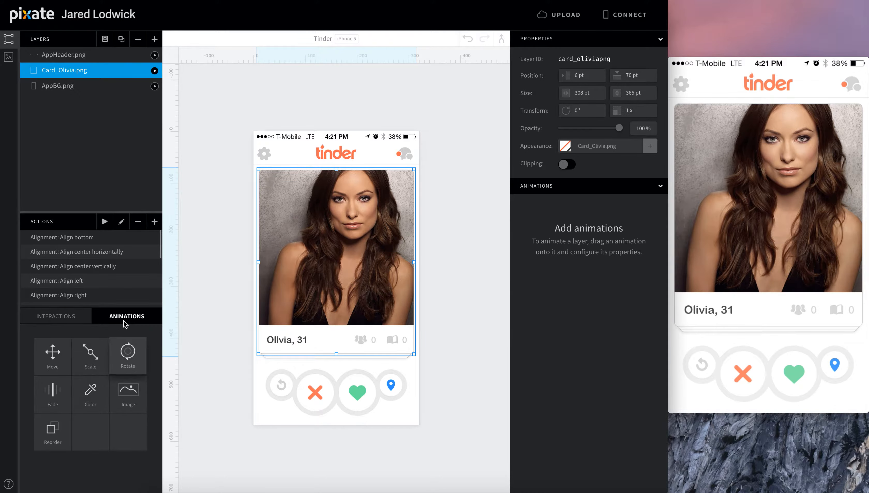
click(54, 319)
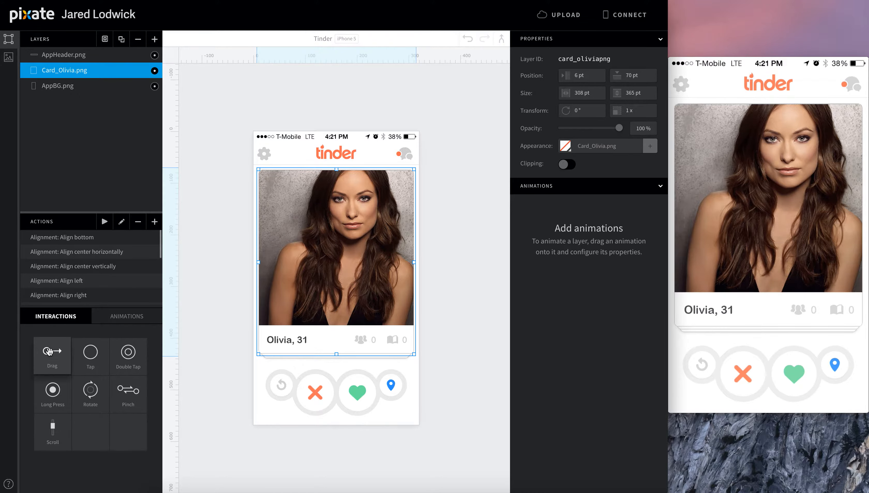
drag(51, 356, 62, 71)
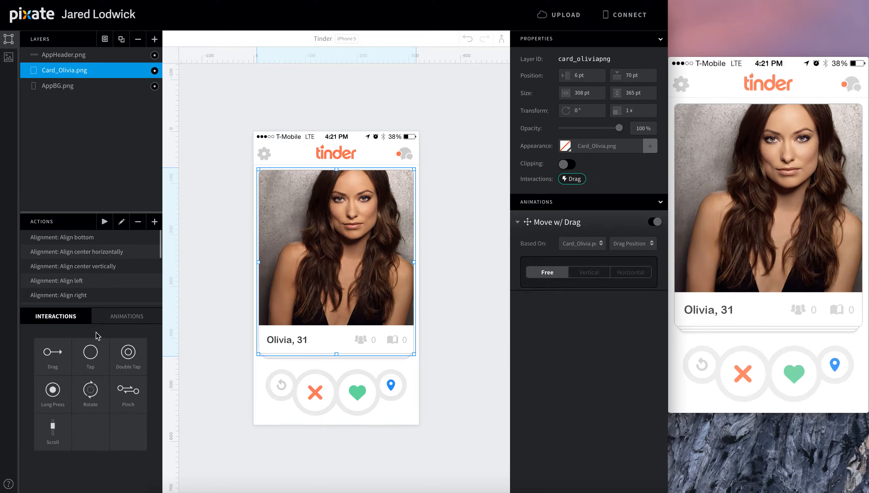
click(518, 222)
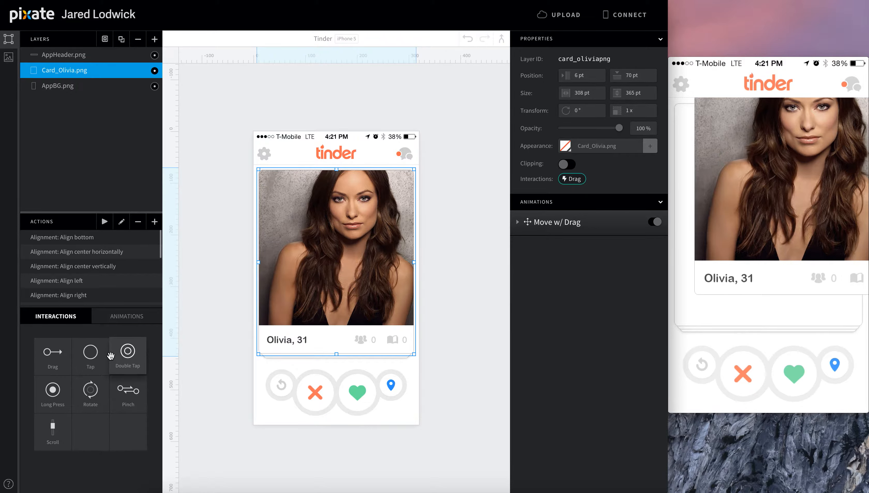
Step: Add a Rotate animation to the Card_Olivia.png layer and name it Rotate With Drag
click(126, 317)
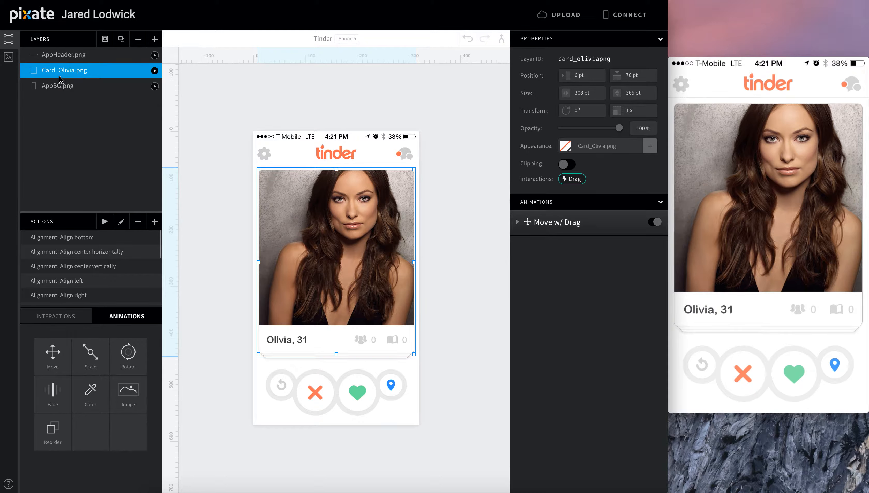
drag(128, 352, 65, 66)
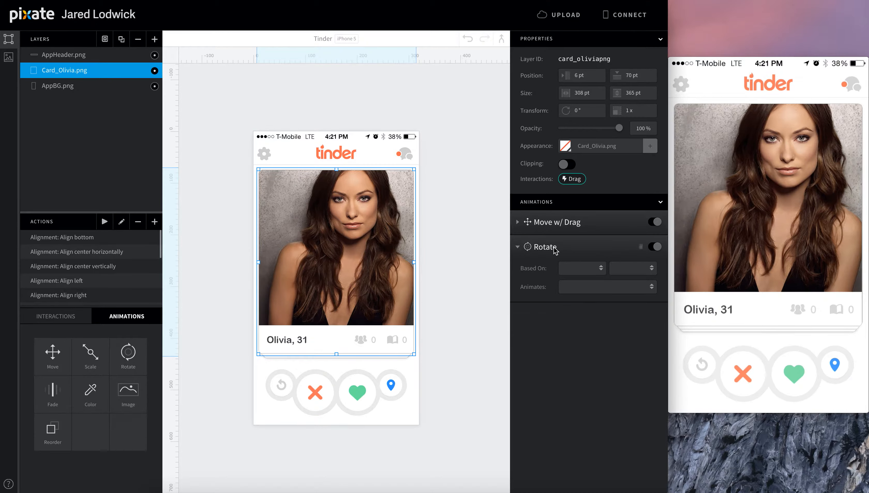
double_click(554, 248)
key(Right)
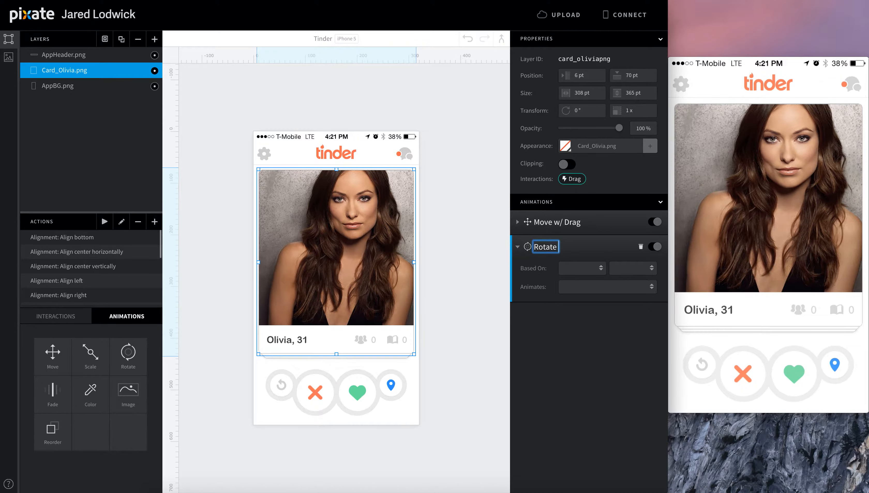
text(With Drag)
key(Return)
Step: Base the Rotate With Drag animation on Card_Olivia.png's Drag Position and make it animate continuously to final value
click(574, 276)
click(579, 286)
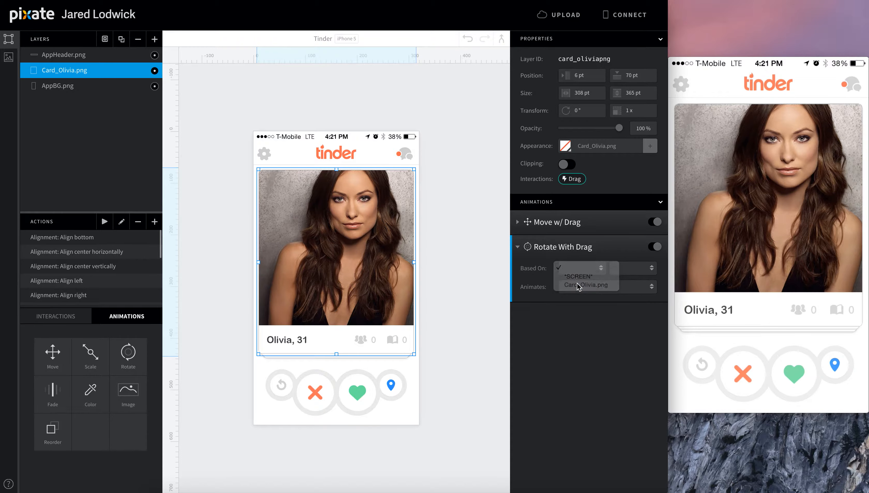
click(623, 274)
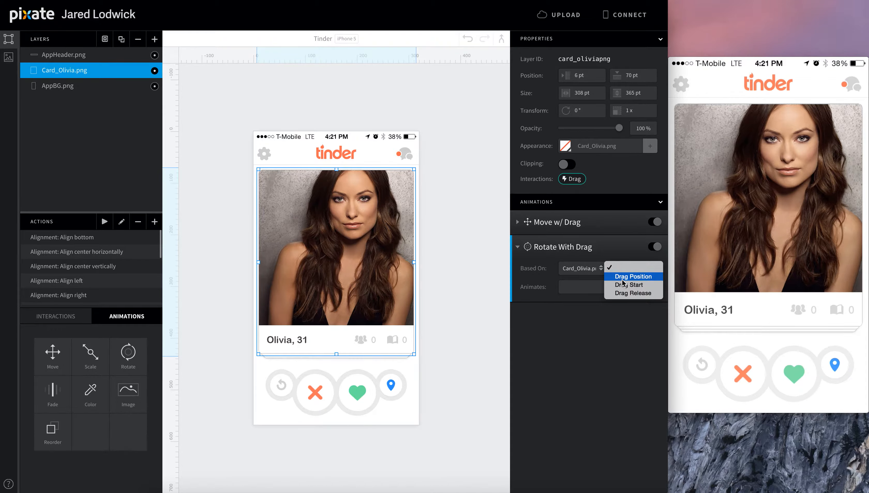
click(624, 285)
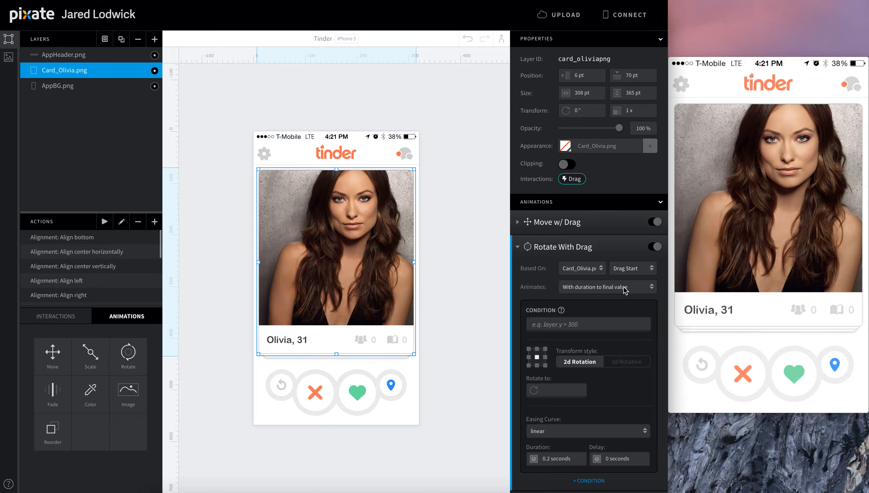
click(633, 268)
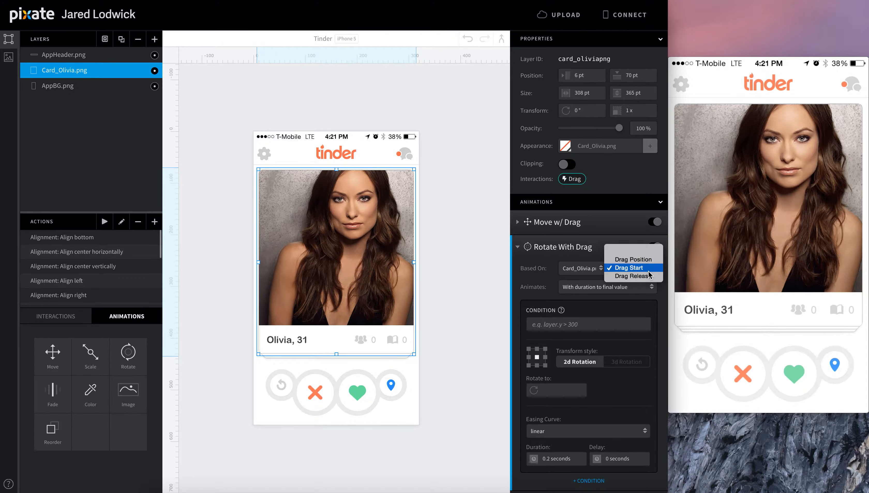
click(635, 260)
click(601, 288)
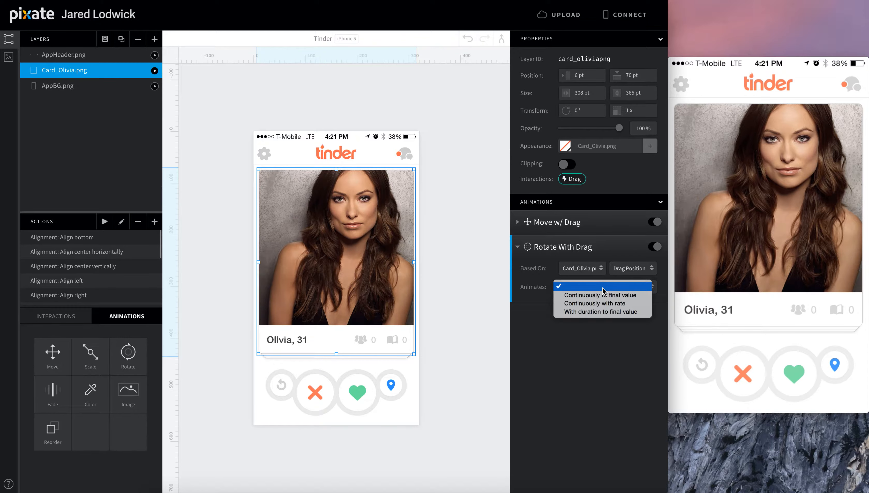
click(600, 295)
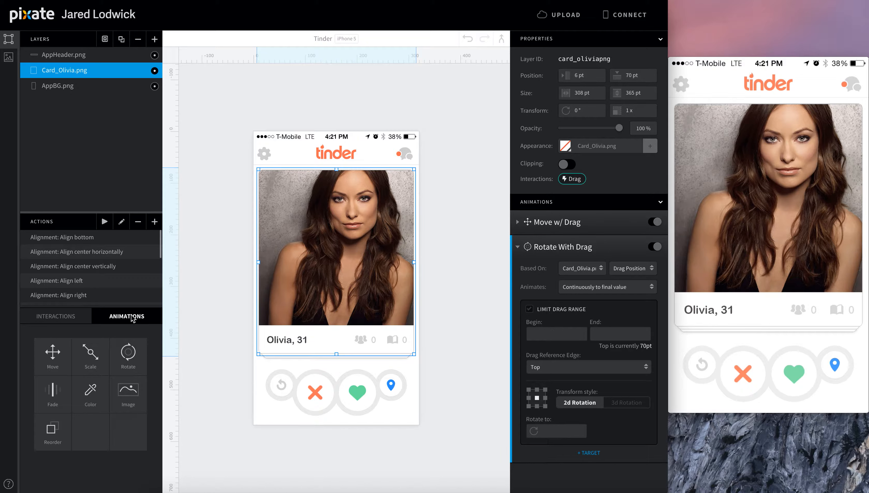
click(68, 320)
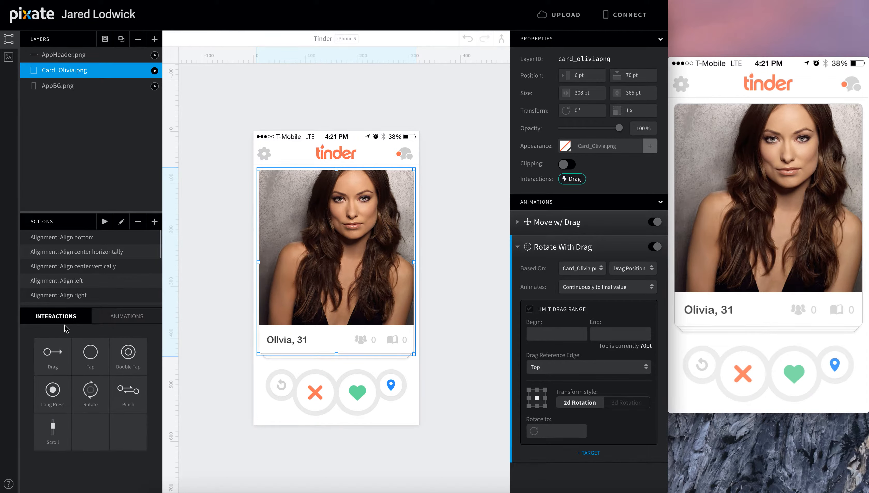
click(129, 317)
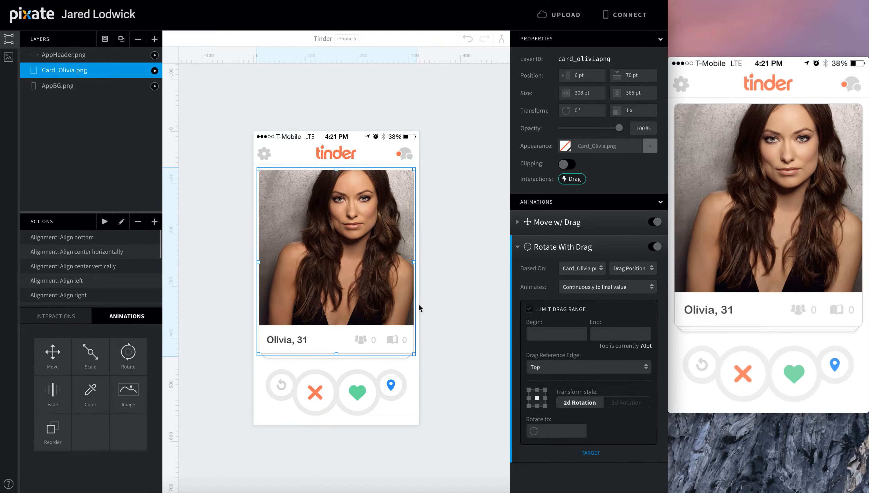
Step: Limit the Rotate With Drag animation's drag range from 160 pt to 0 pt, using Horizontal Center as the drag reference edge
click(547, 332)
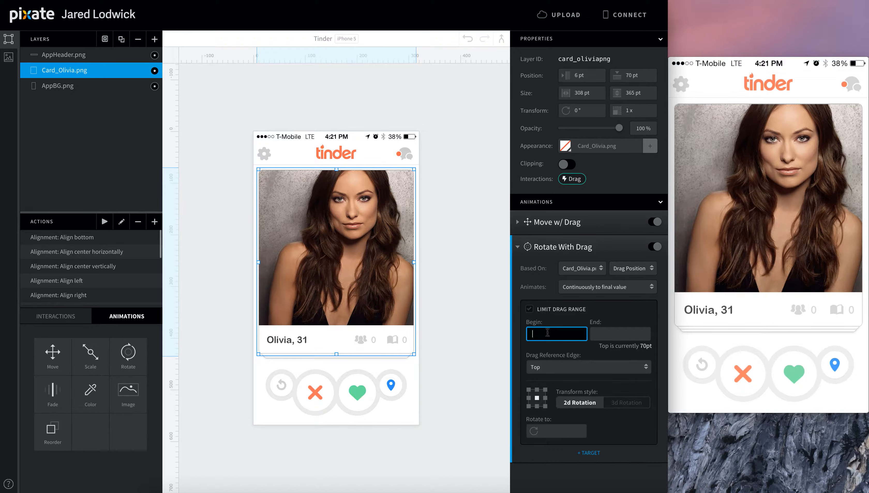
text(60)
key(Tab)
text(0)
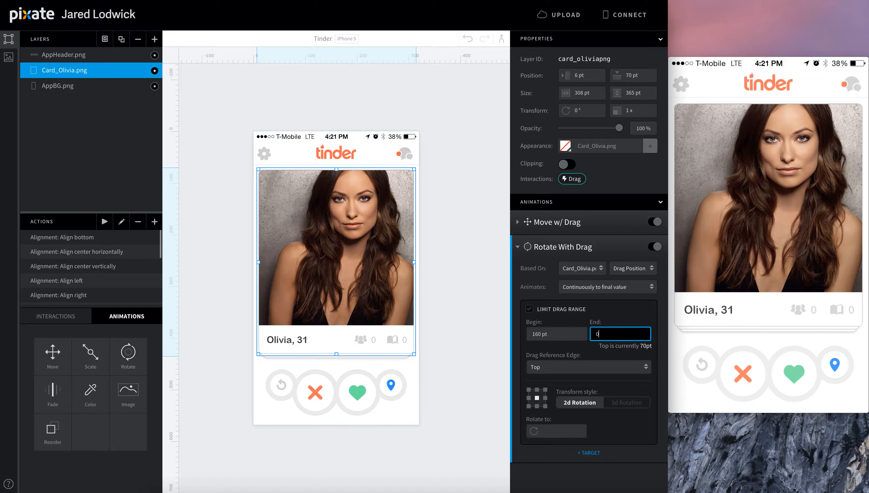
key(Return)
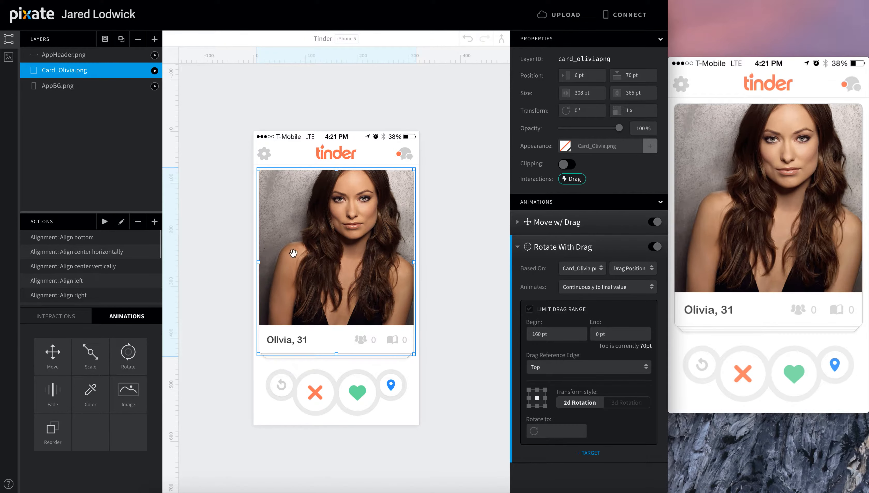
click(548, 367)
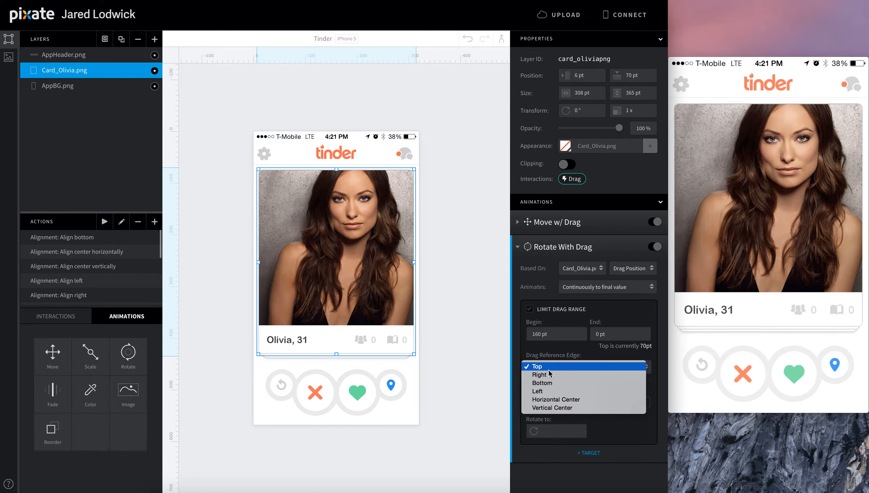
click(542, 399)
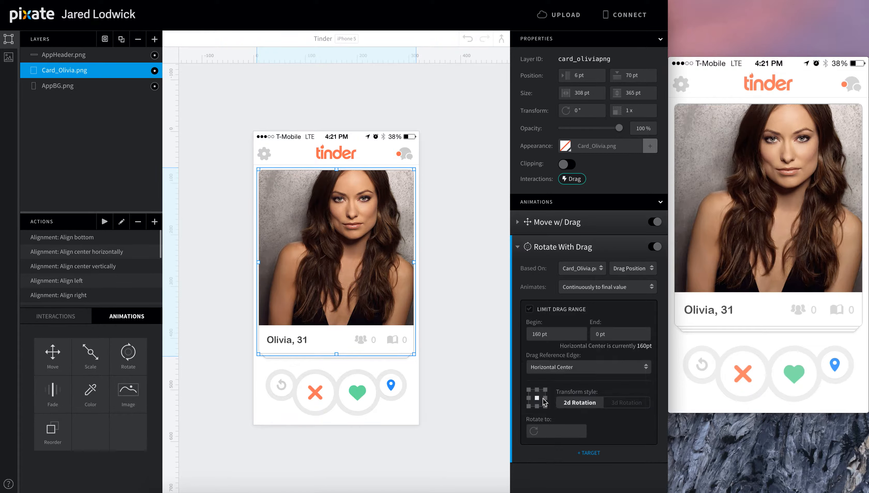
Step: Set the Rotate With Drag rotation to 10° and test it by swiping the card leftward in the device preview
click(553, 431)
text(10)
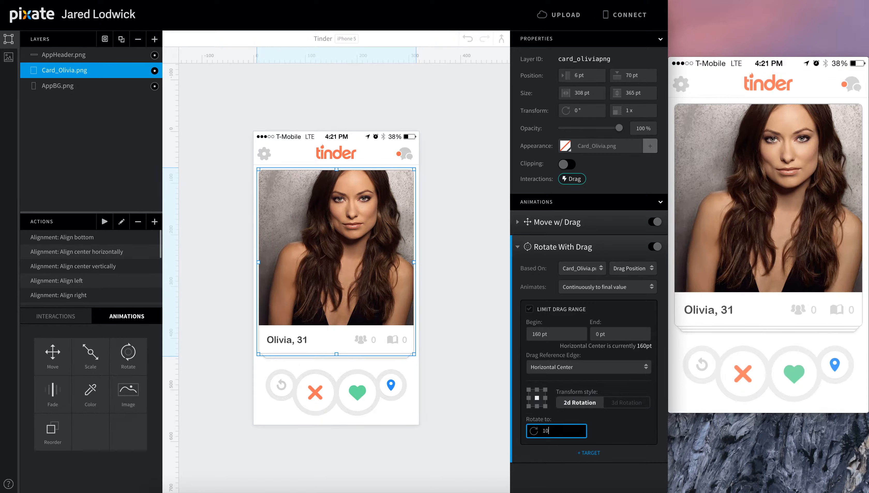
key(Return)
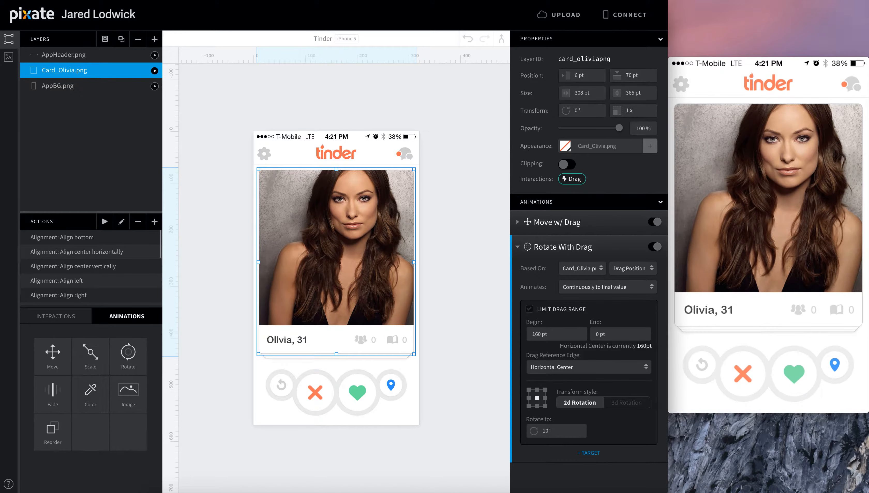
drag(785, 260, 704, 254)
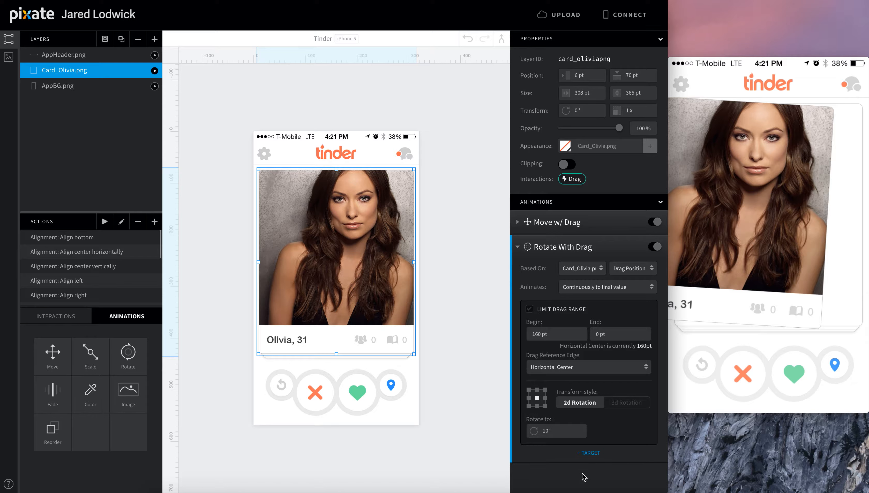
Step: Add a second target to Rotate With Drag with a drag range from 160 pt to 320 pt
click(591, 453)
scroll(589, 455, down, 4)
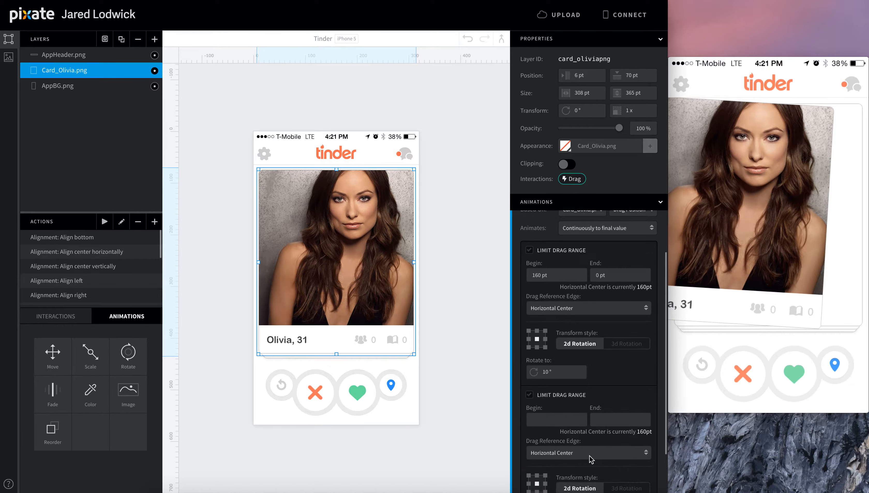
click(561, 364)
text(160)
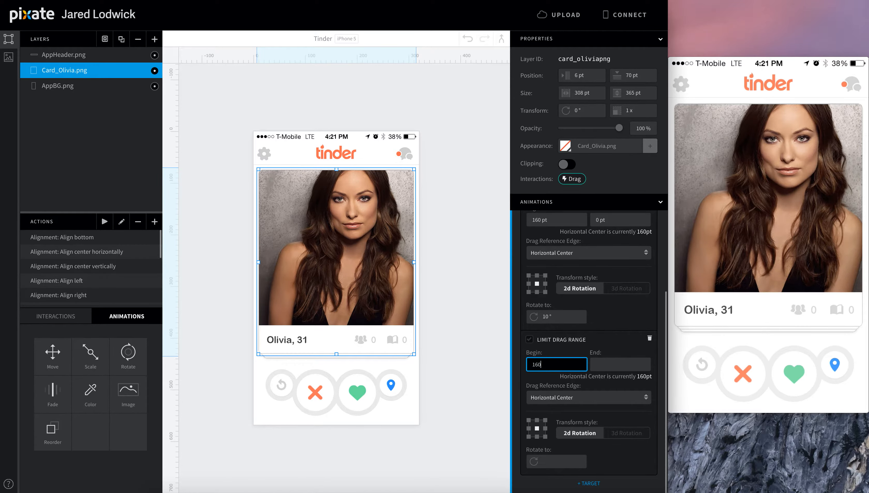
key(Tab)
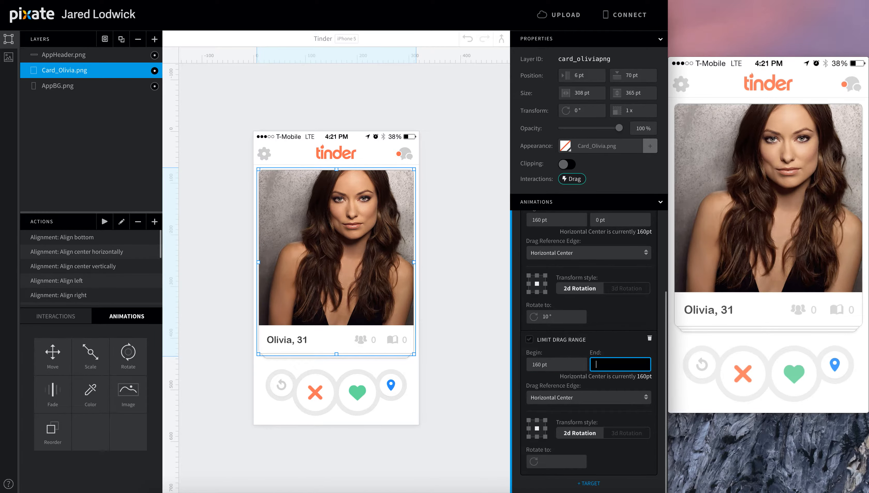
text(310)
key(BackSpace)
key(BackSpace)
key(BackSpace)
text(320)
key(Return)
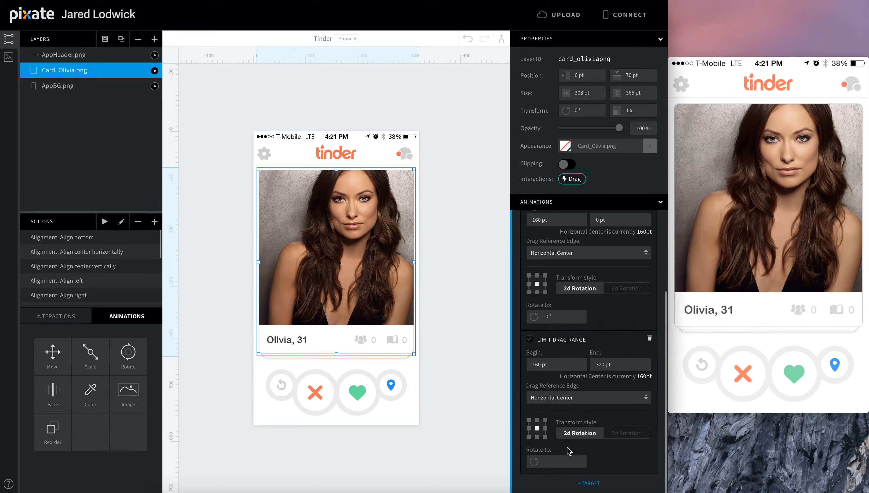
Step: Set the second target's rotation to -10° and test it by swiping the card rightward in the device preview
click(562, 465)
text(-10)
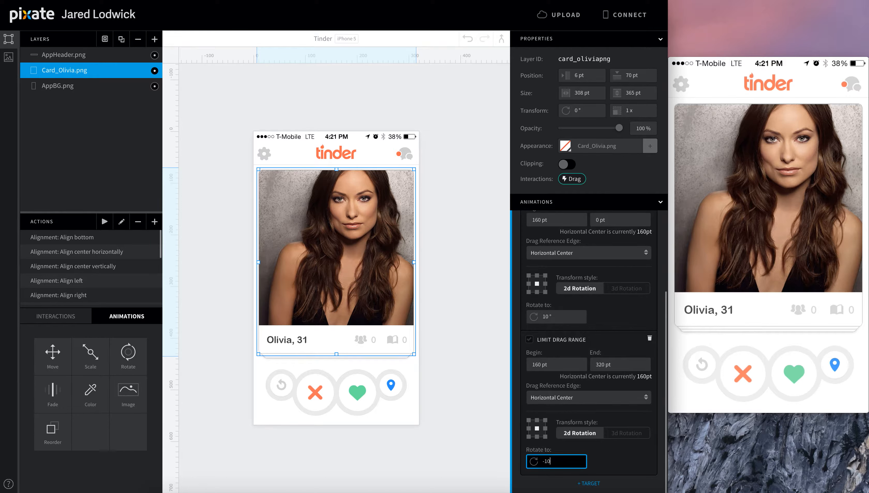
key(Return)
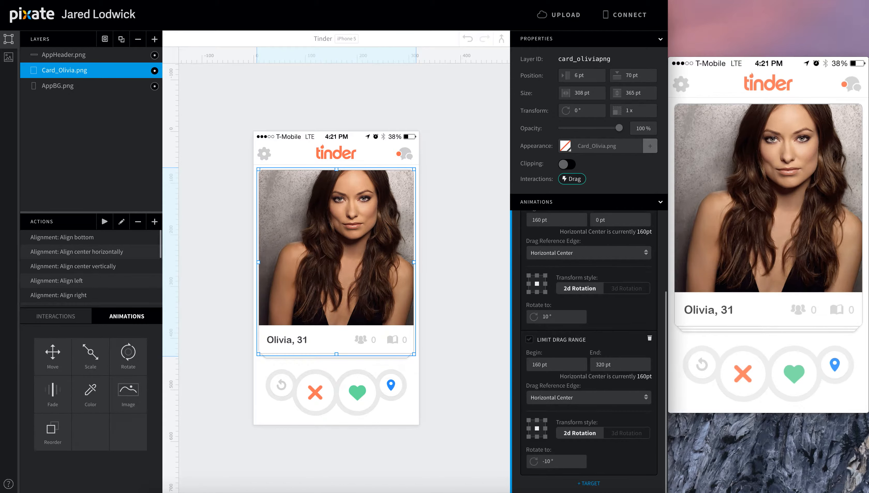
drag(722, 187, 774, 226)
scroll(587, 381, up, 3)
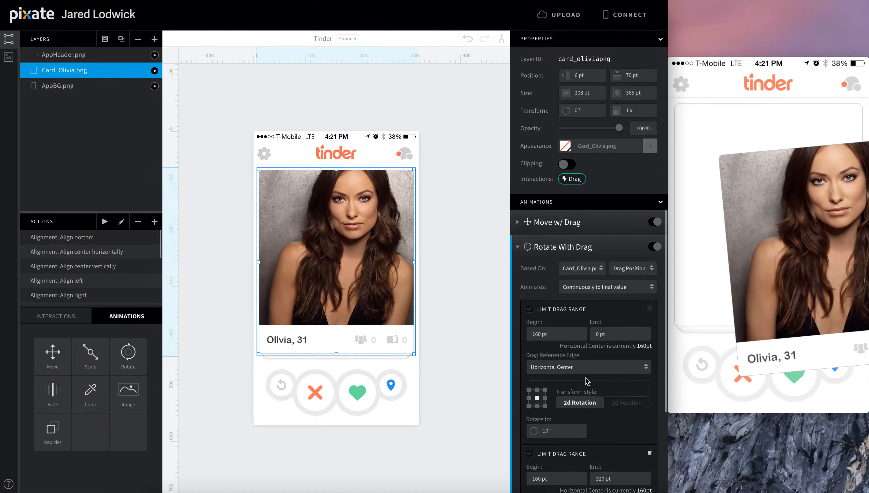
click(517, 247)
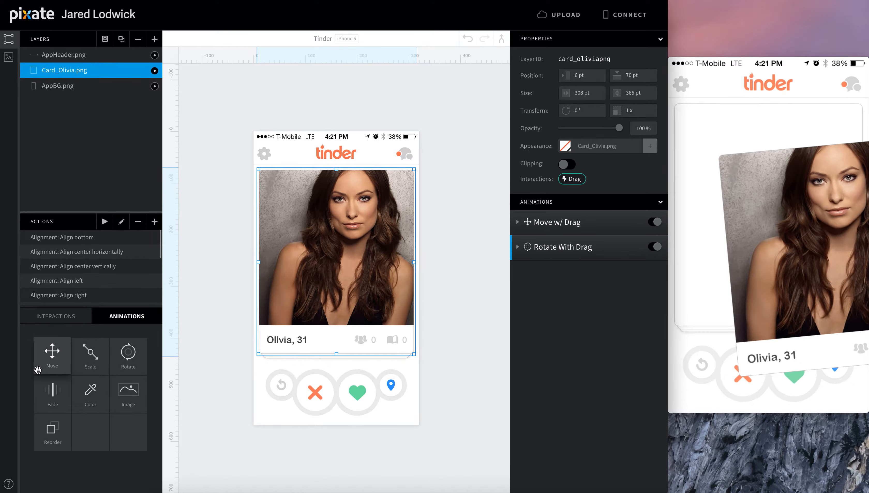
Step: Add a Move animation named Move Back to the Card_Olivia.png layer, based on that card's Drag Release
drag(47, 359, 68, 71)
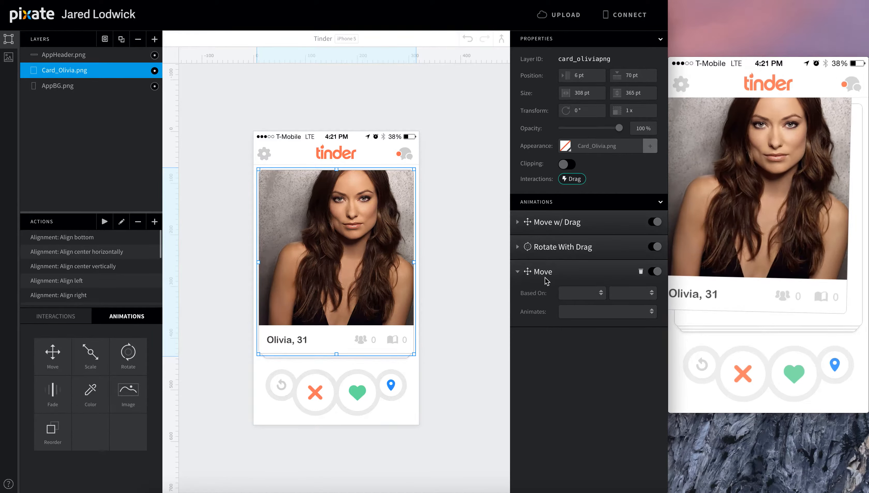
click(544, 278)
double_click(544, 272)
text(Back)
key(Return)
click(588, 294)
click(587, 310)
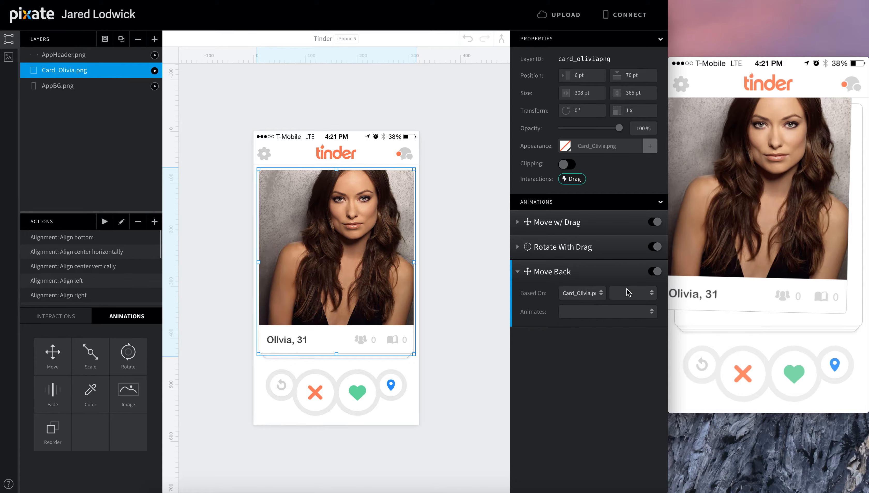
click(628, 293)
click(625, 309)
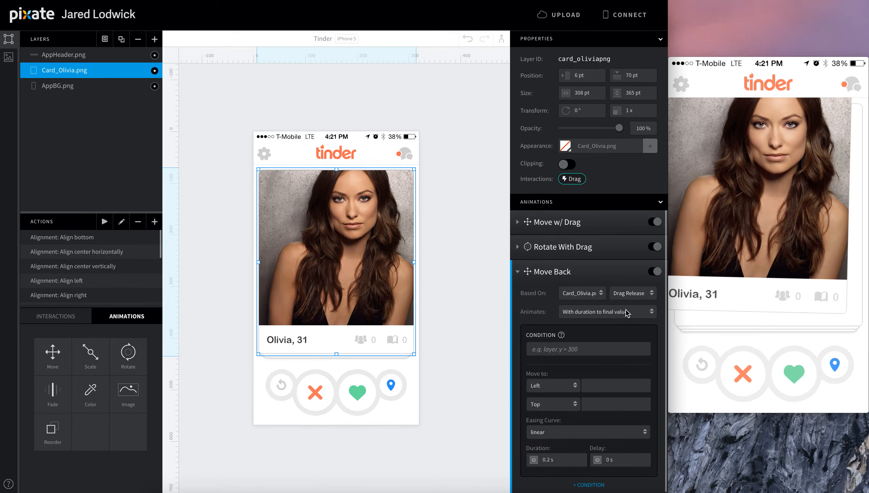
Step: Make the Move Back animation return the card to Left 6 pt and Top 70 pt
click(594, 384)
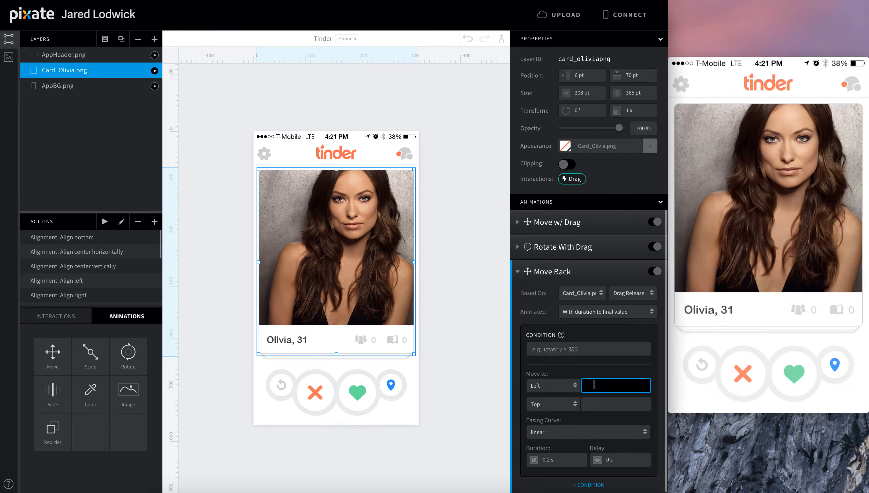
text(6)
key(Tab)
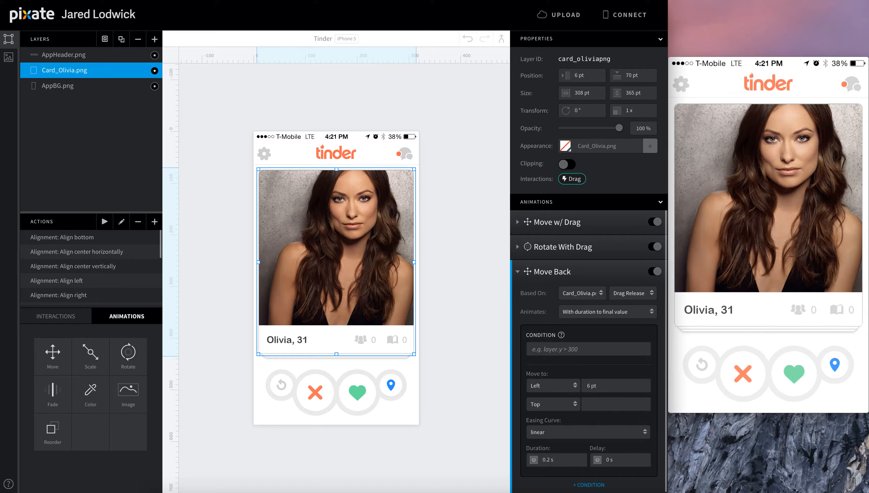
text(70)
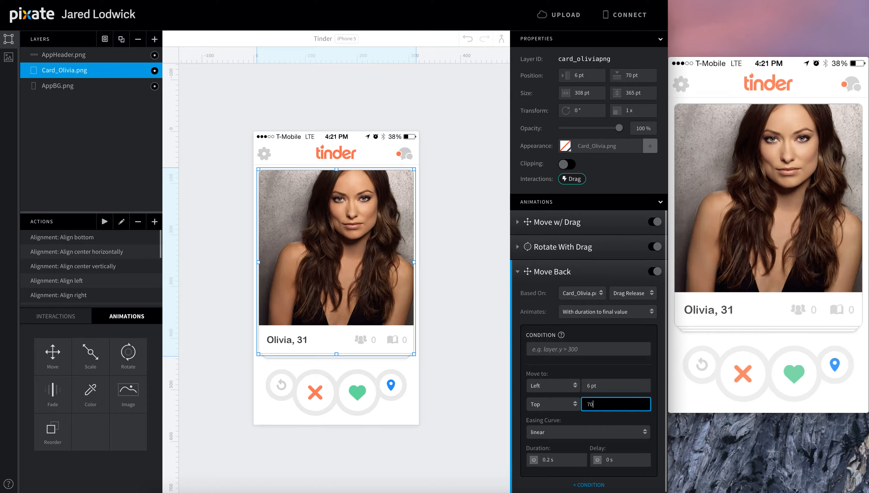
key(Return)
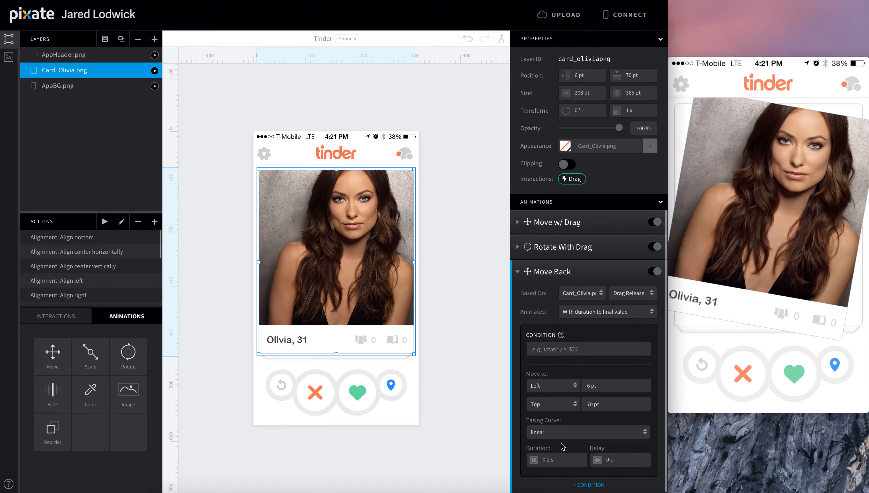
click(517, 272)
Step: Add a Rotate animation named Rotate Back to the Card_Olivia.png layer, based on that card's Drag Release
drag(133, 352, 73, 72)
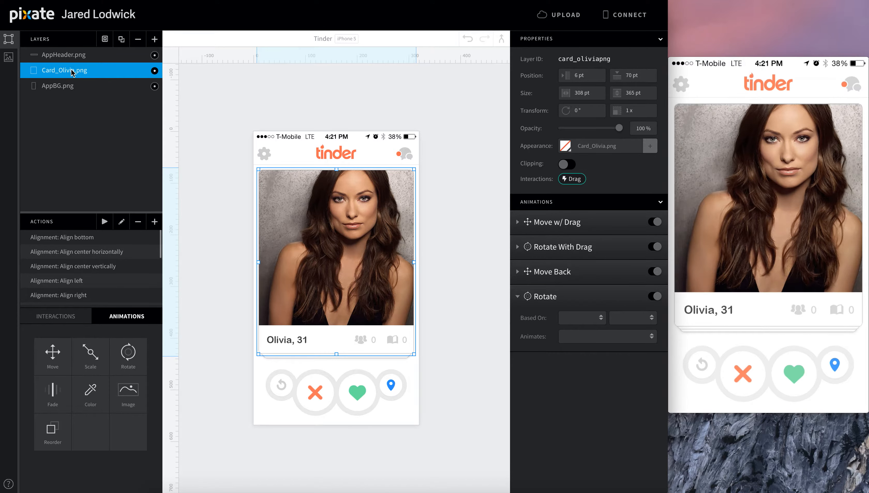
double_click(548, 298)
key(Right)
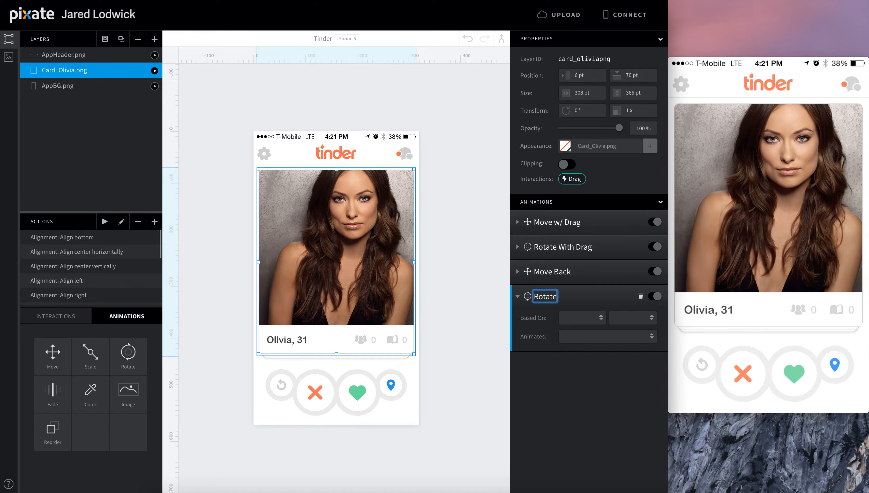
text(Back)
key(Return)
click(581, 319)
click(586, 335)
click(622, 318)
click(621, 343)
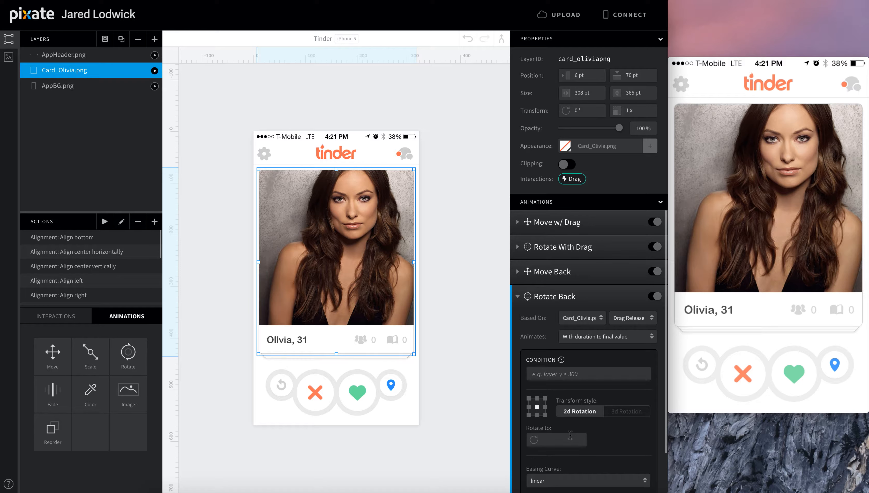
Step: Set the Rotate Back animation to rotate the card to 0°
click(570, 436)
text(0)
key(Return)
scroll(626, 489, down, 2)
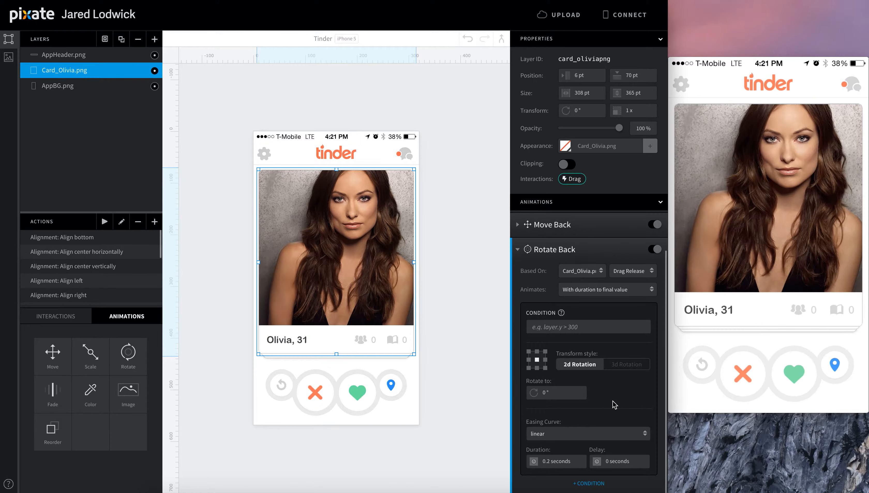
click(517, 251)
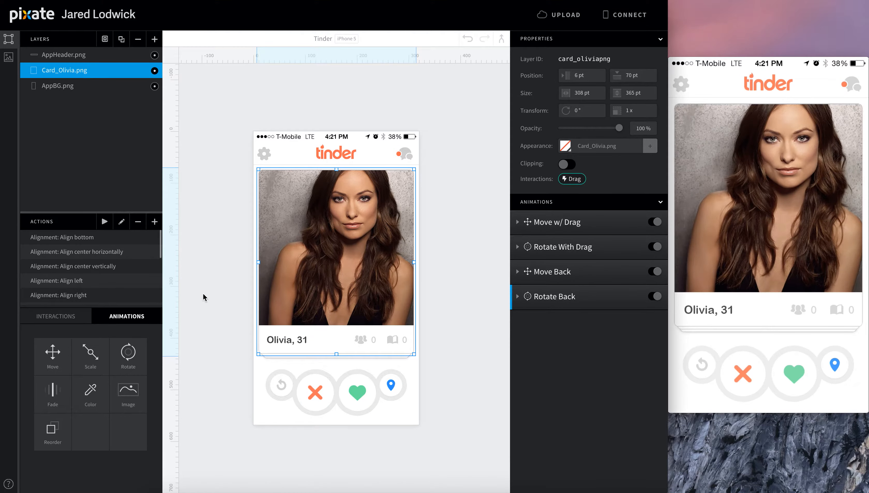
Step: Add a Move animation named Toss to the Card_Olivia.png layer, based on that card's Drag Release
drag(50, 358, 59, 73)
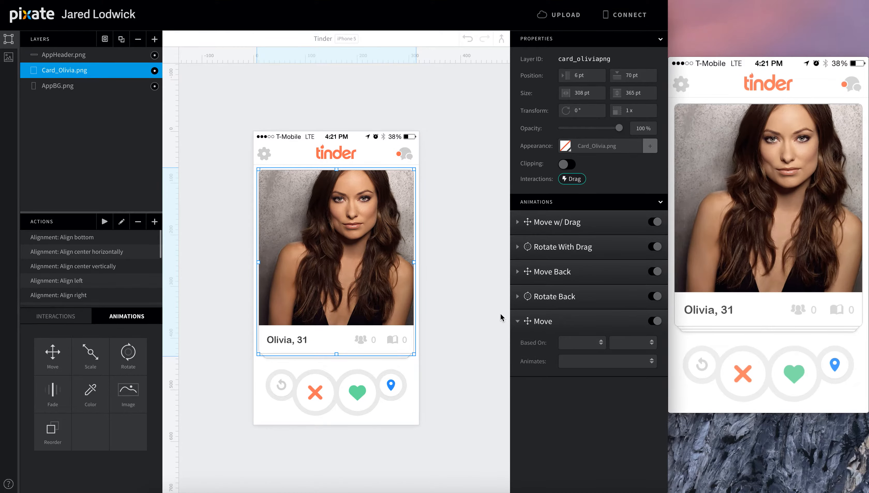
double_click(540, 322)
text(Toss)
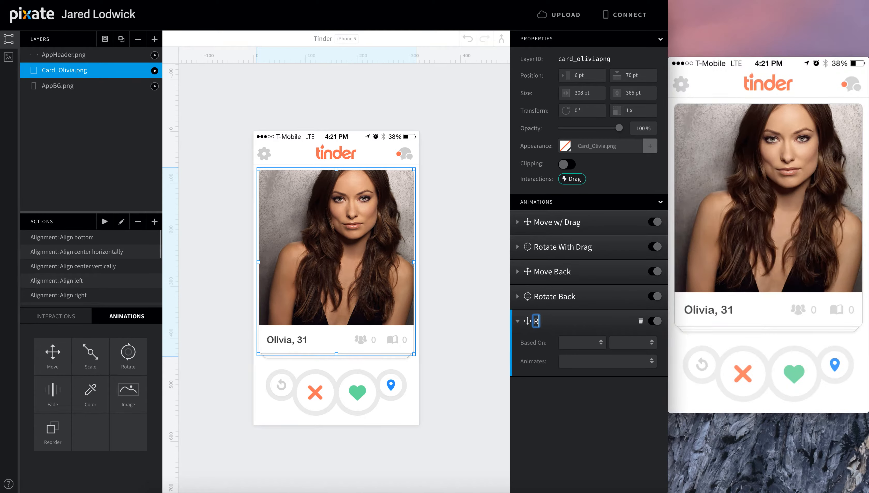
key(Return)
click(574, 344)
click(574, 355)
click(617, 342)
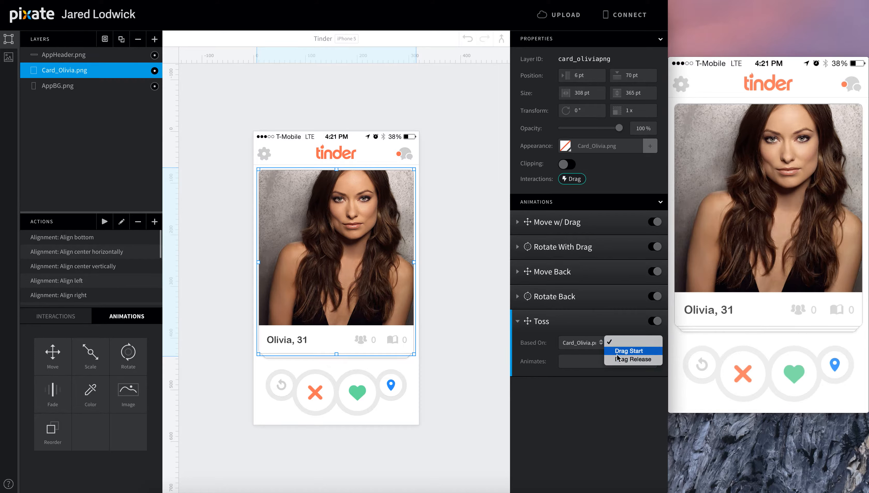
click(621, 360)
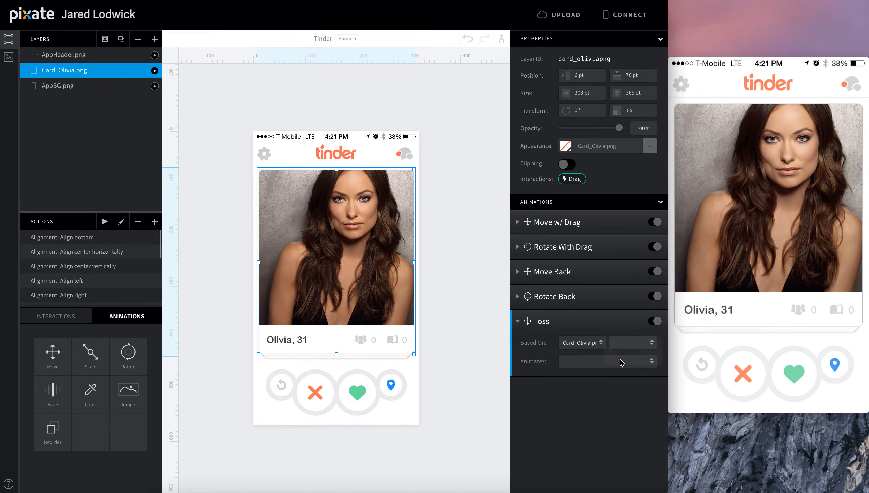
scroll(589, 371, down, 3)
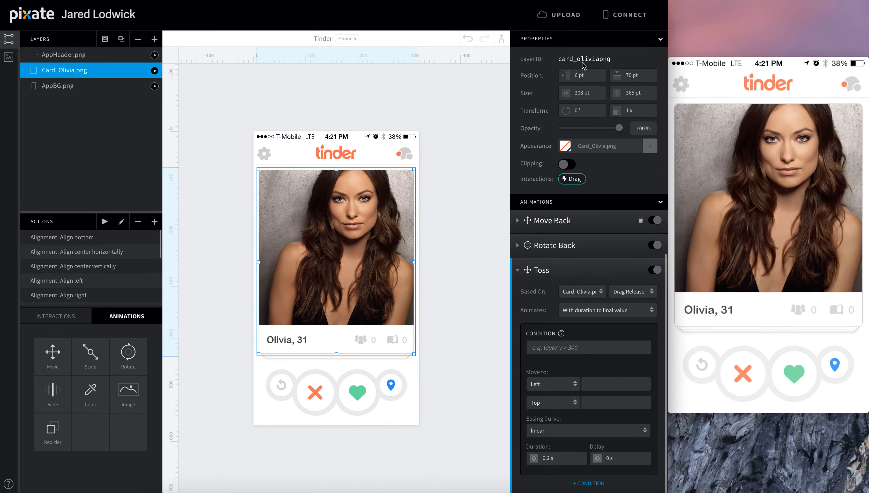
Step: Set the Toss animation's condition to card_oliviapng.x > 160, reusing the card's layer ID
double_click(593, 61)
key(super+c)
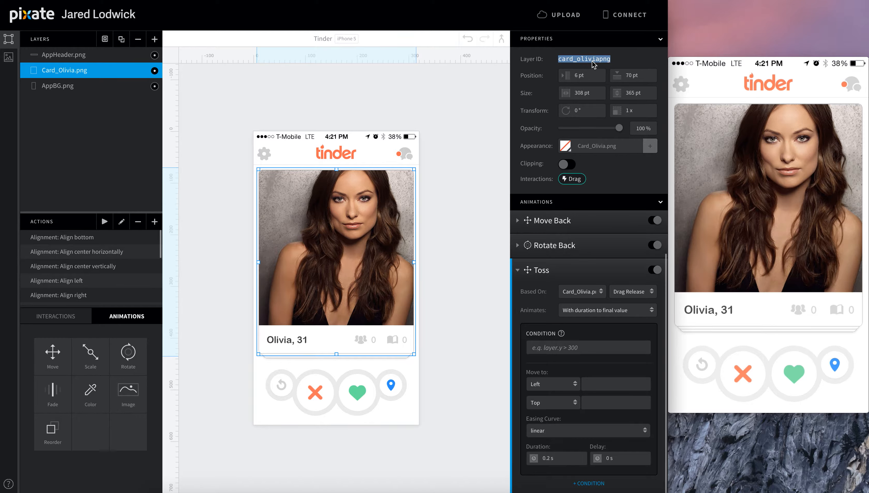
click(574, 346)
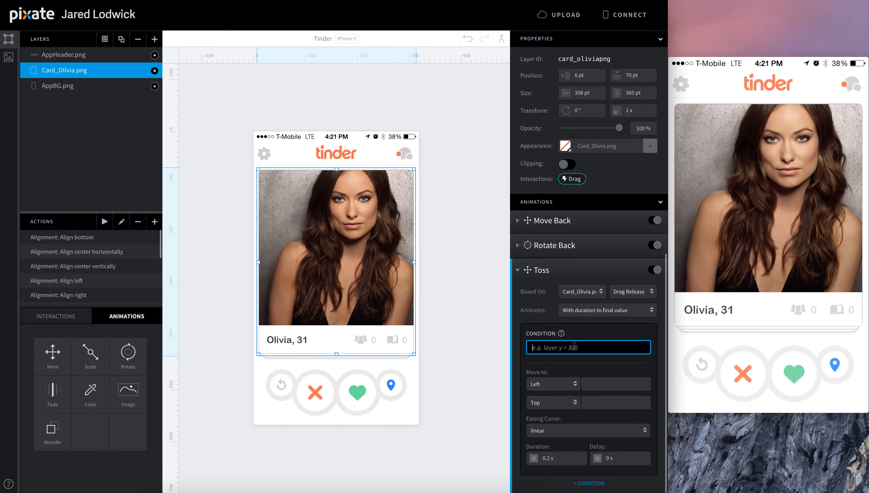
key(super+v)
text(.x > 160)
key(Return)
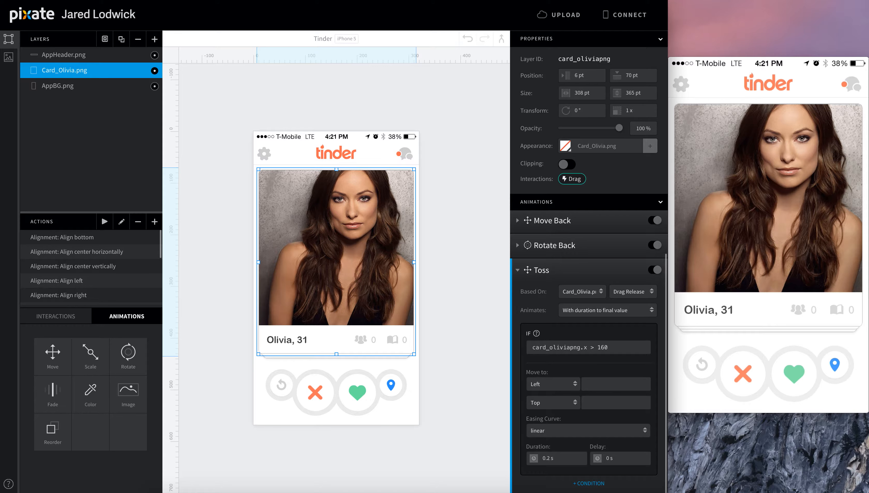
Step: Make the Toss animation's first condition move the card to Left 400 pt
click(615, 385)
text(400)
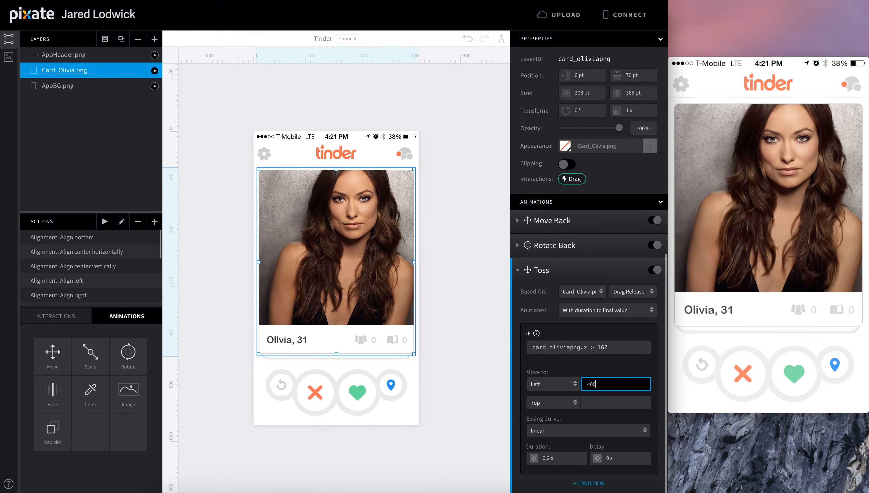
key(Return)
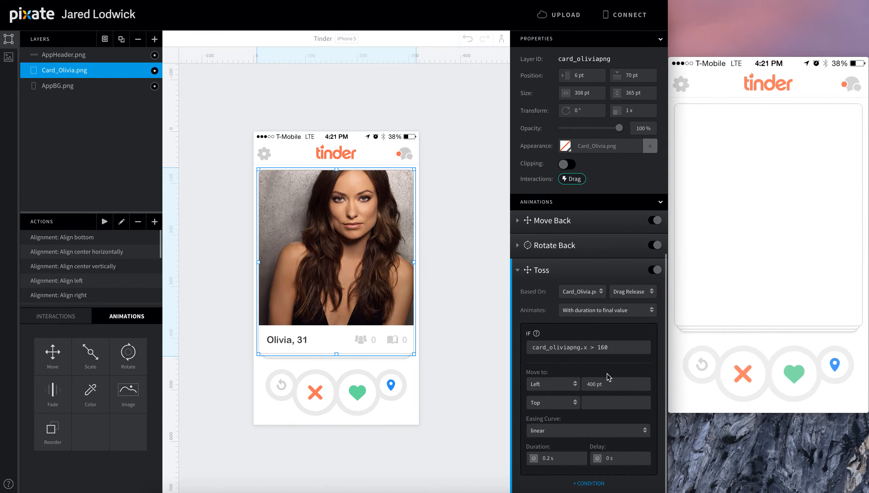
Step: Add a second condition to the Toss animation with the expression card_oliviapng.right <160
click(590, 484)
scroll(591, 485, down, 5)
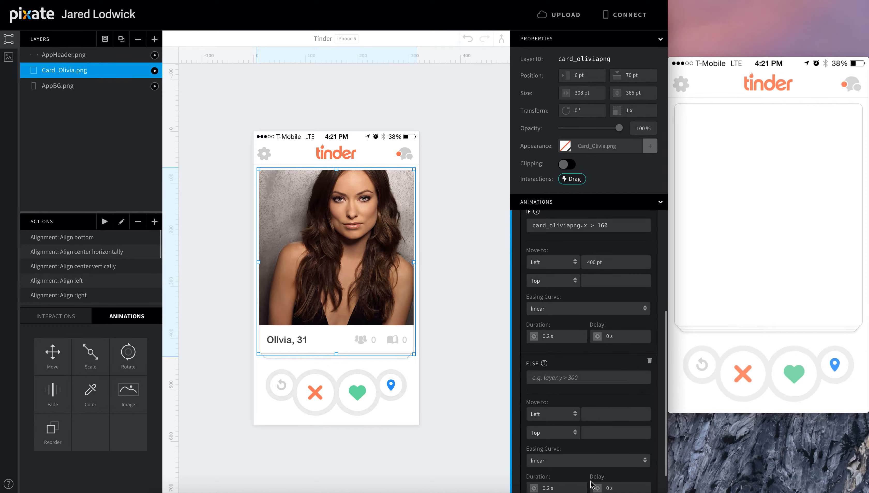
click(585, 344)
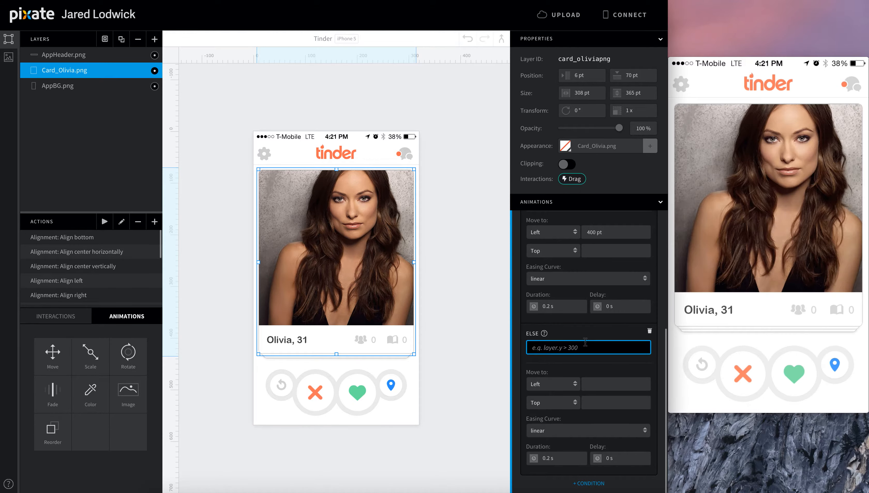
key(super+v)
text(.right <160)
key(Return)
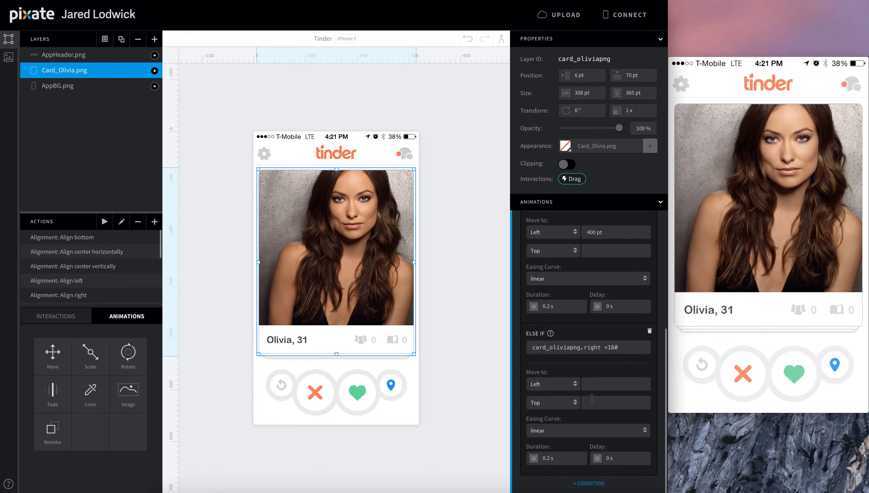
Step: Make the Toss animation's second condition move the card's Right edge to -80 pt
click(600, 383)
click(570, 384)
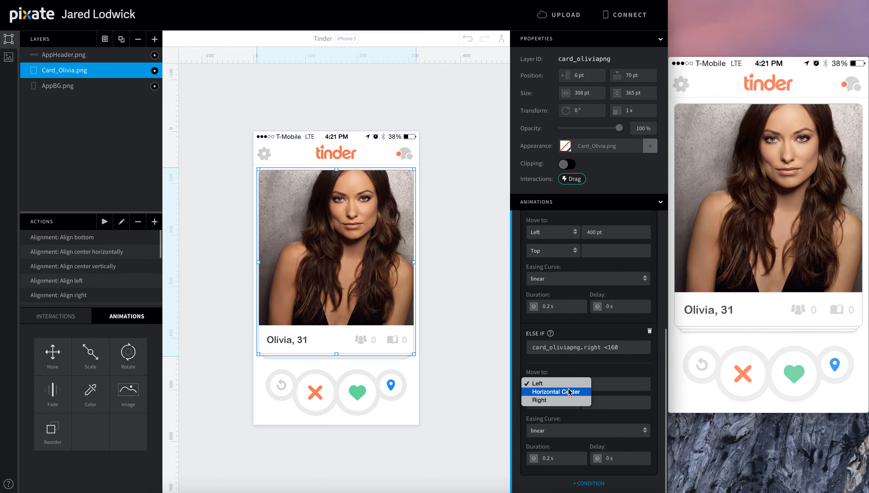
click(568, 396)
click(594, 386)
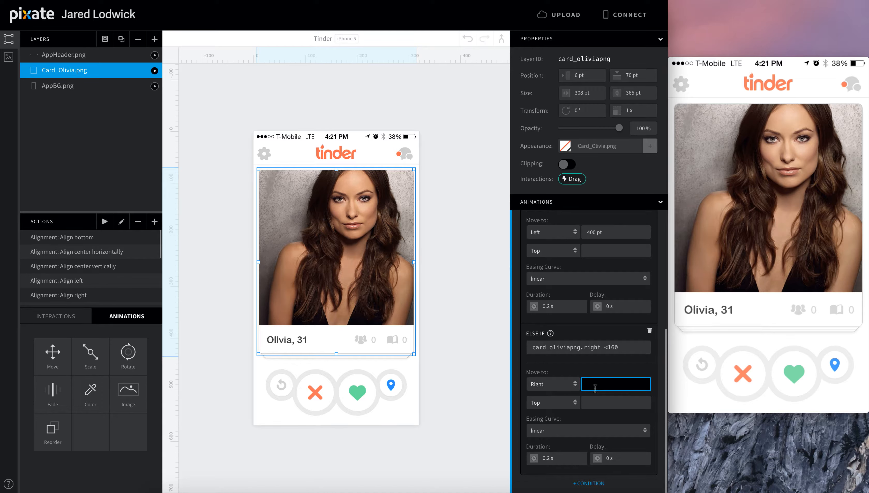
text(-80)
key(Return)
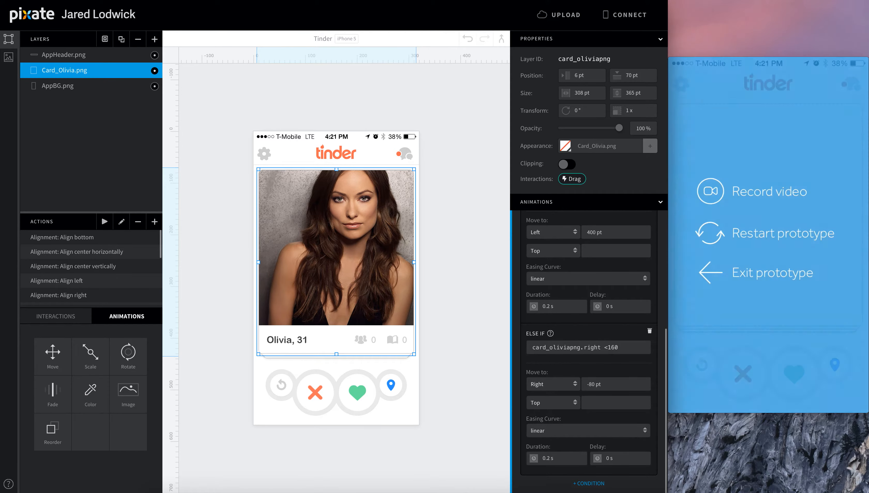
Step: Collapse the Toss animation and add a Move animation named Reset to the Card_Olivia.png layer
click(528, 280)
click(526, 260)
scroll(527, 261, up, 6)
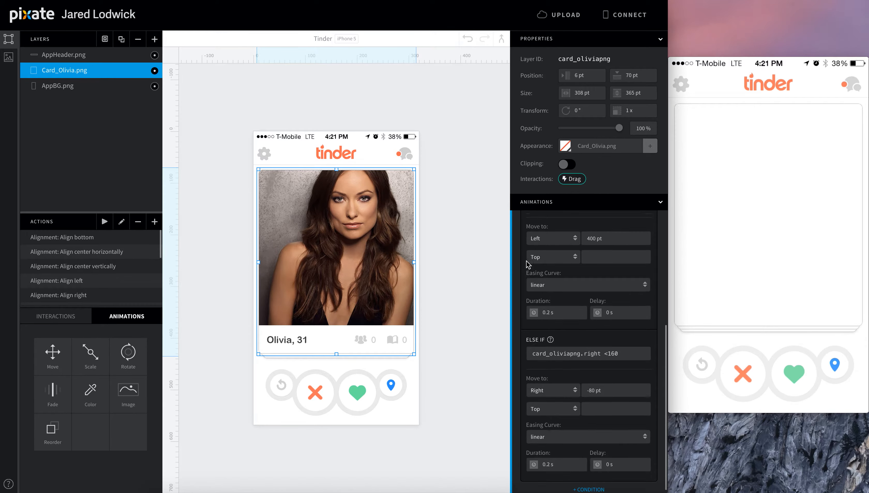
click(517, 322)
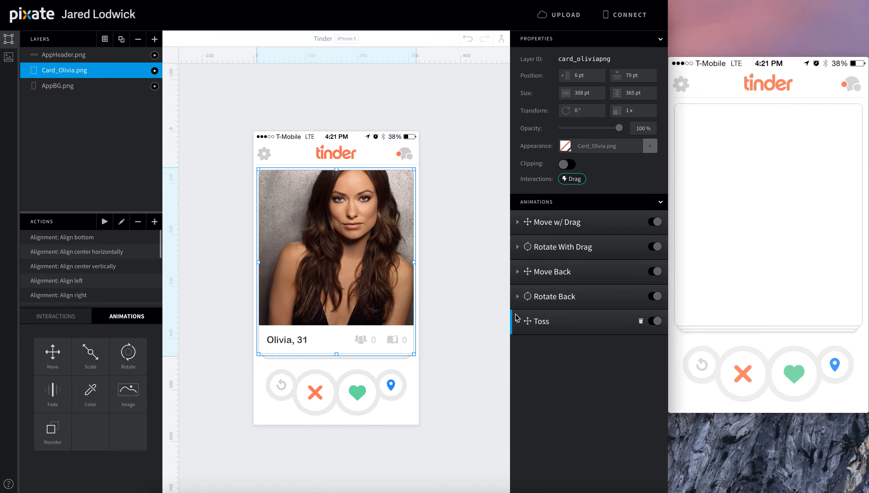
drag(52, 359, 67, 73)
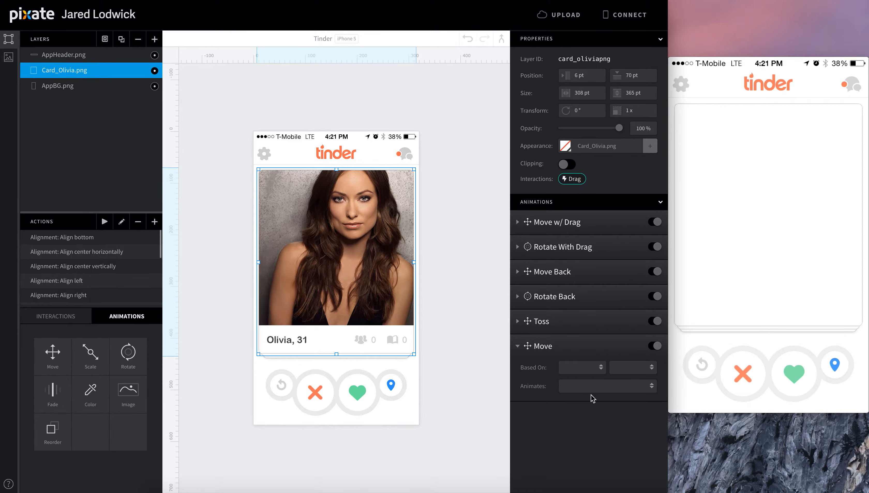
double_click(547, 347)
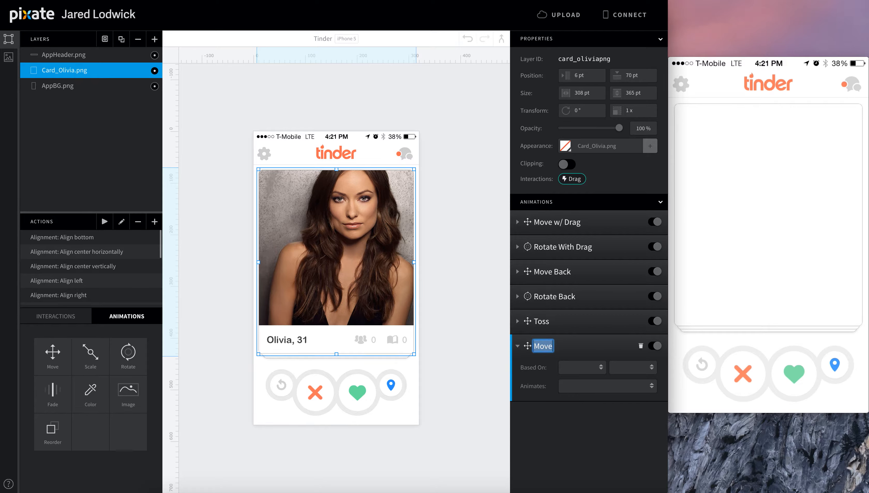
text(Reset)
key(Return)
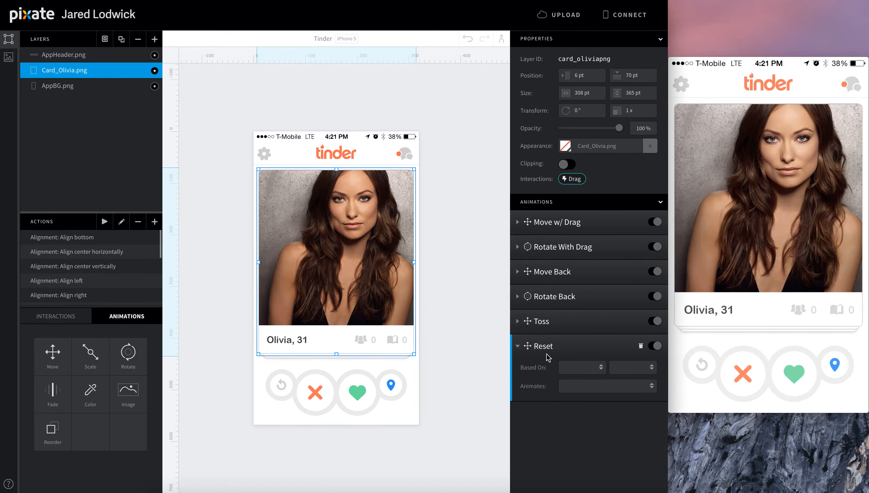
Step: Base the Reset animation on the Card_Olivia.png layer's Drag Release
click(586, 370)
click(584, 383)
click(615, 368)
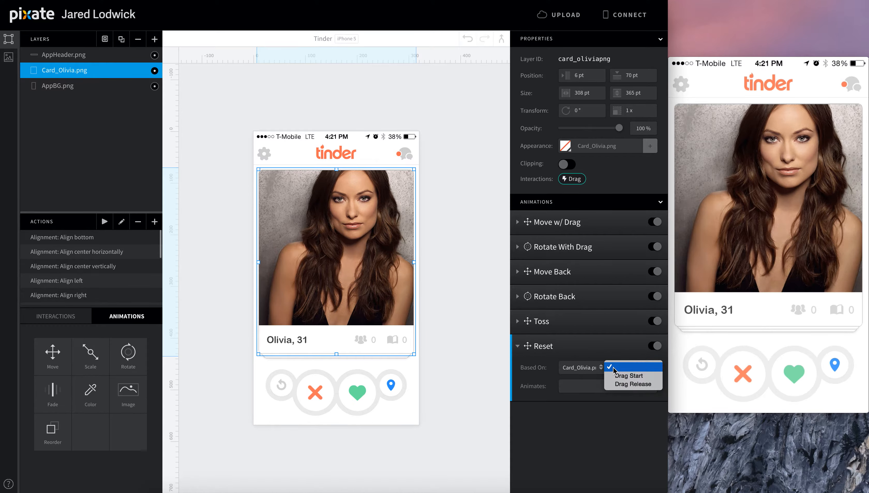
click(618, 381)
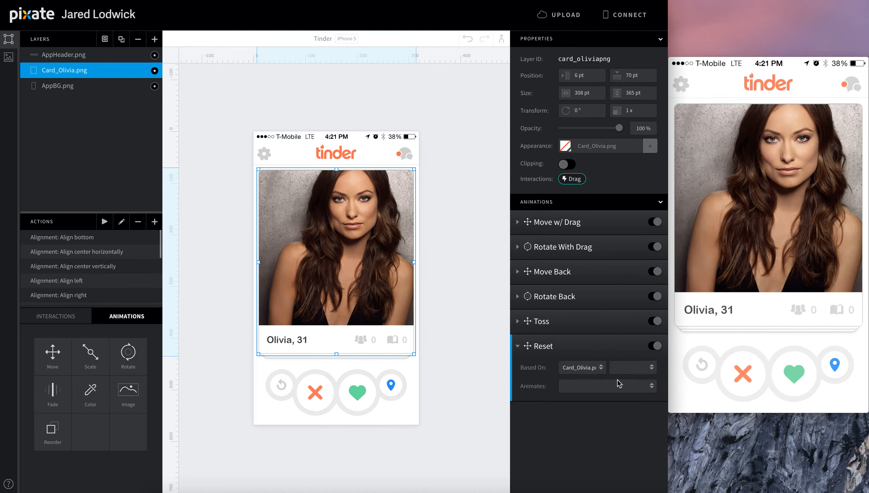
Step: Make the Reset animation move the card to Left 6 pt and Top 70 pt
scroll(591, 407, down, 3)
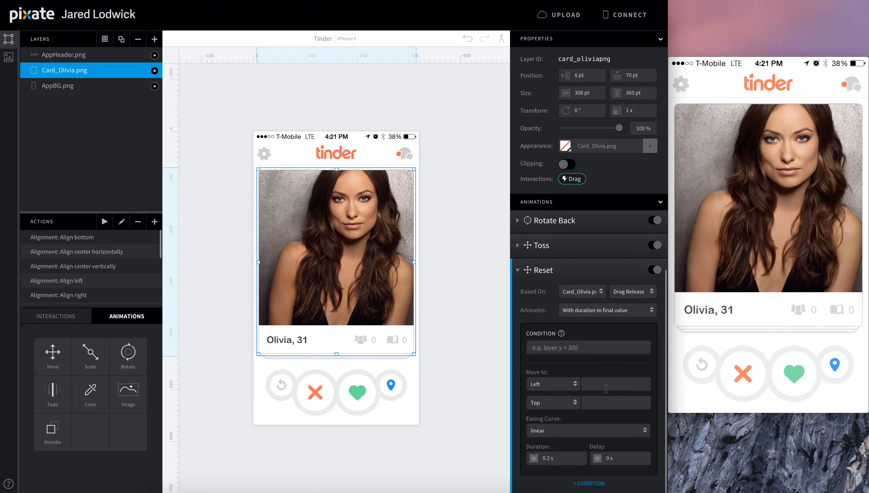
click(605, 389)
text(6)
key(Tab)
text(70)
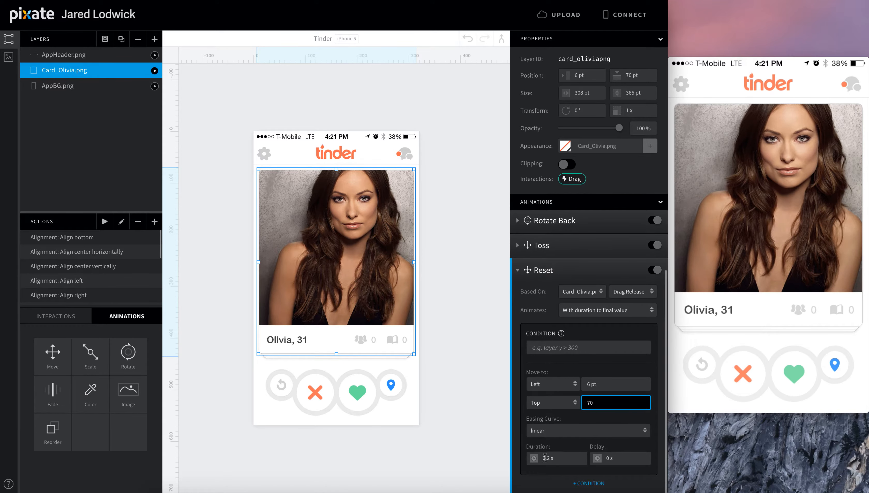
Step: Set the Reset animation's duration to 0 s and its delay to 0.5 s
click(557, 458)
text(0)
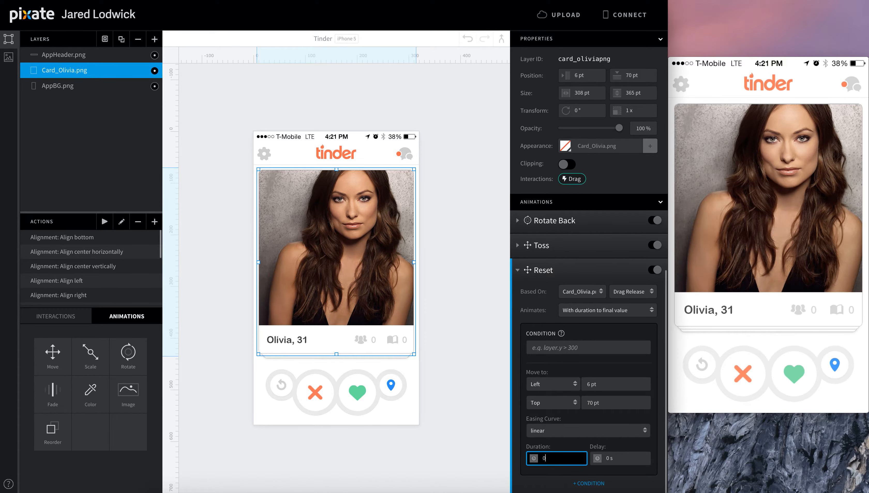
key(Tab)
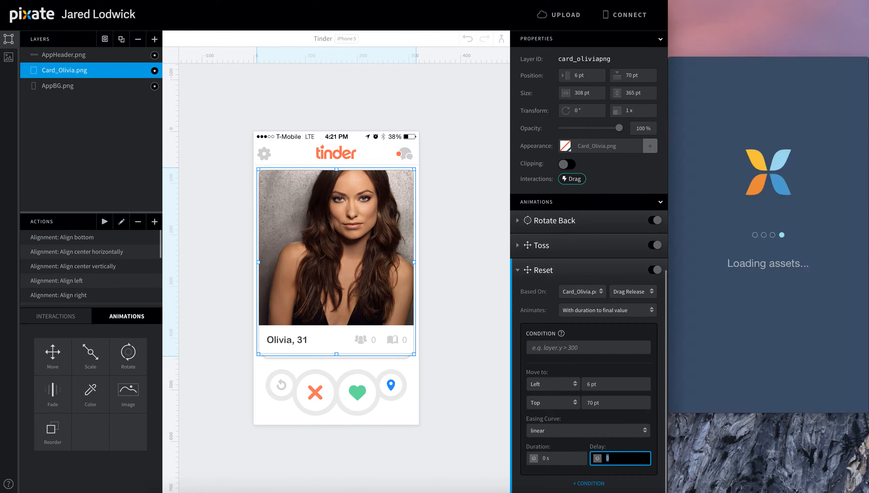
text(0.5)
key(Return)
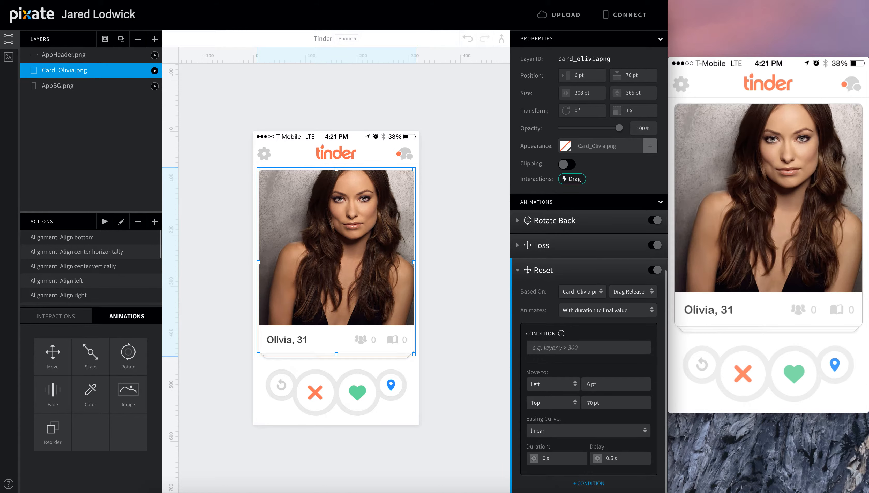
Step: Set the Reset animation's delay to 0.4 s
click(630, 455)
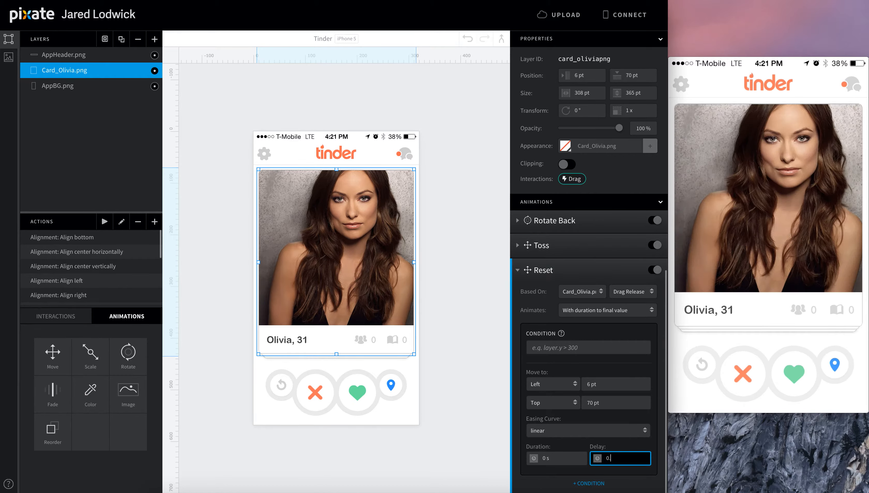
text(4)
key(Return)
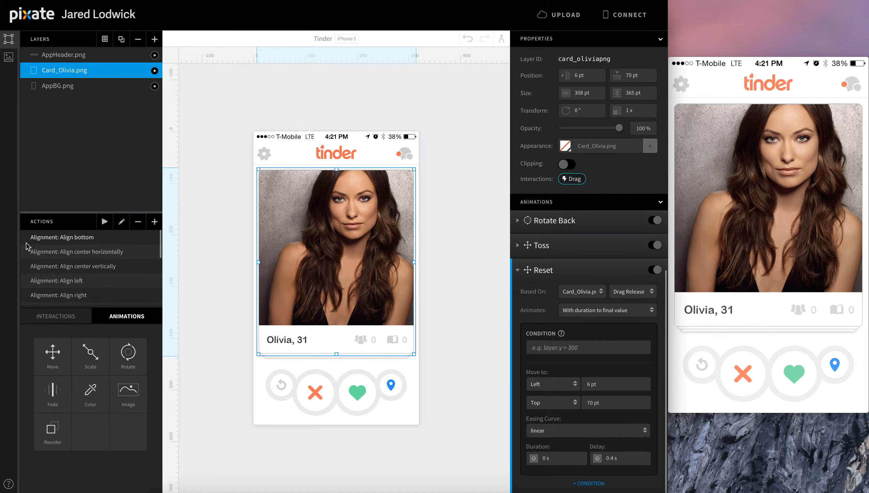
Step: Place the Nope.png asset over the card's upper-left area and Like.png beside it at about x 160, y 80
click(7, 58)
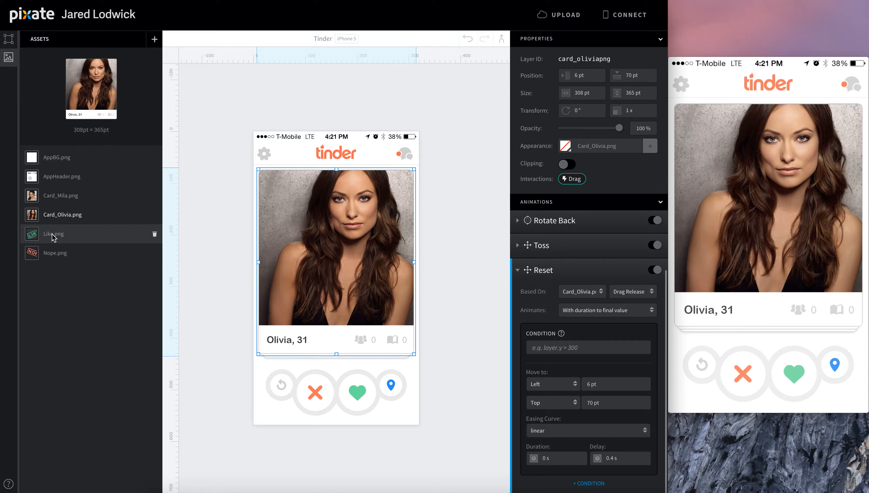
drag(54, 253, 282, 198)
drag(53, 234, 376, 200)
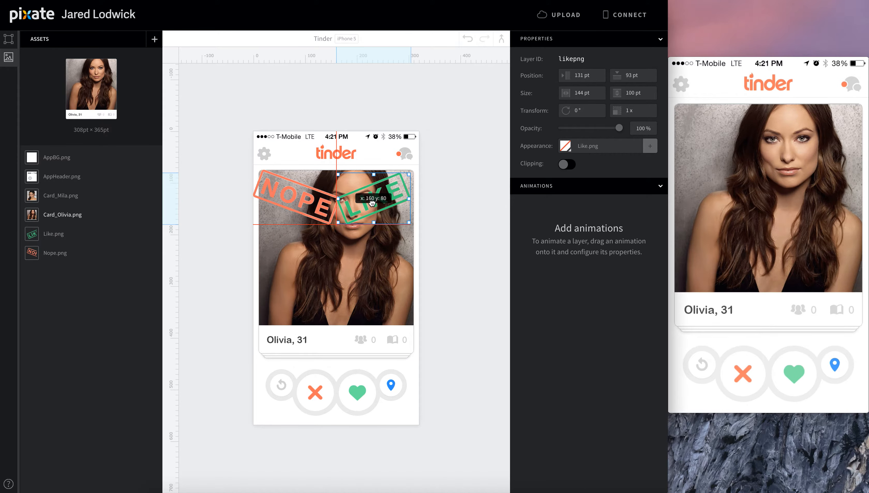
Step: Nest the Nope.png and Like.png layers inside the Card_Olivia.png layer
click(8, 39)
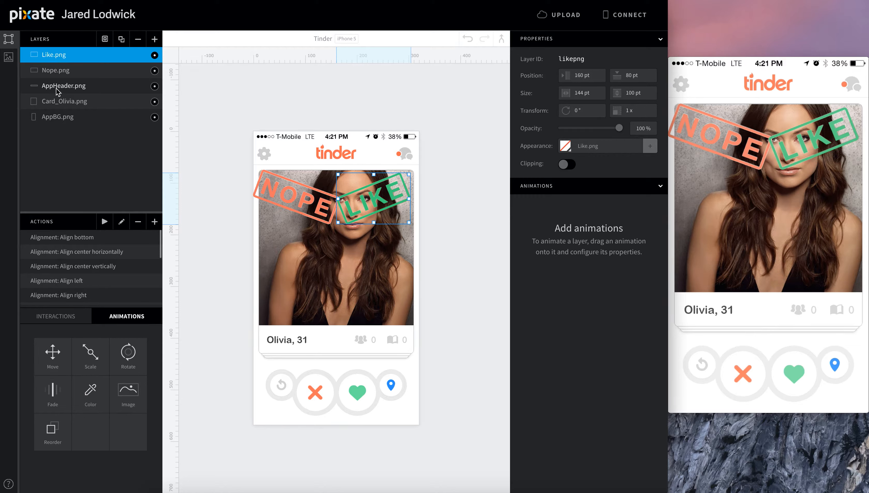
click(130, 103)
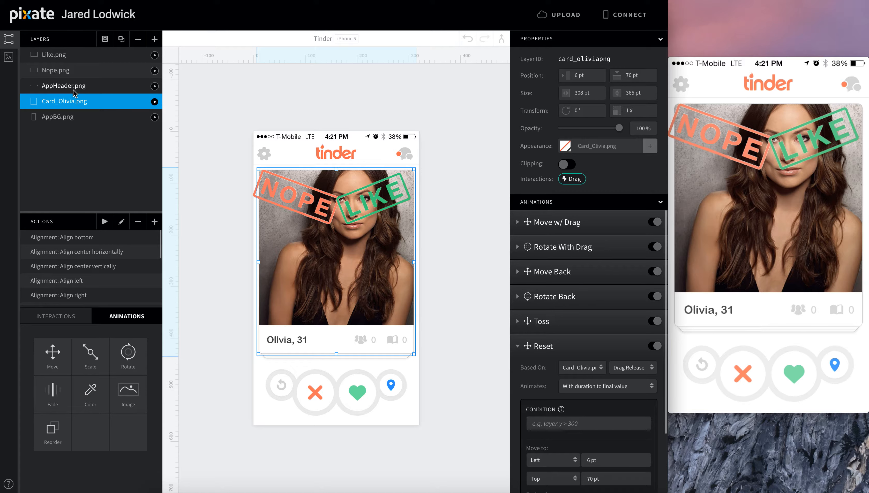
click(519, 346)
drag(60, 70, 48, 89)
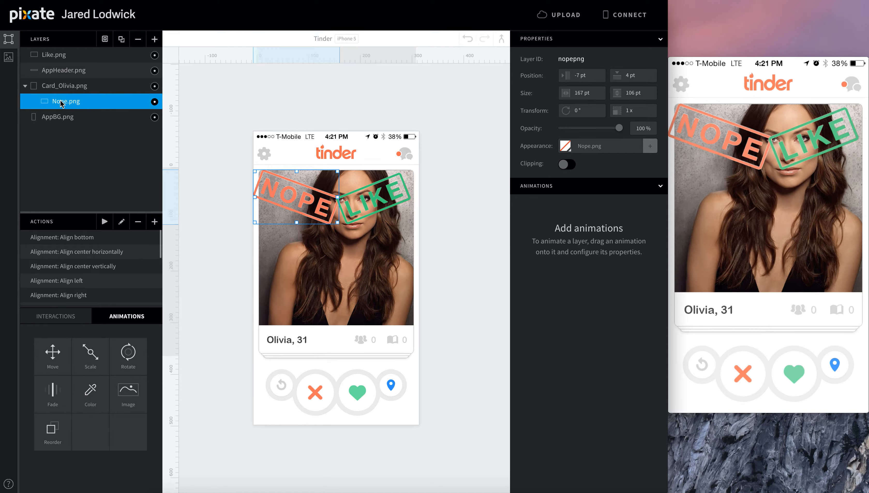
drag(61, 53, 61, 95)
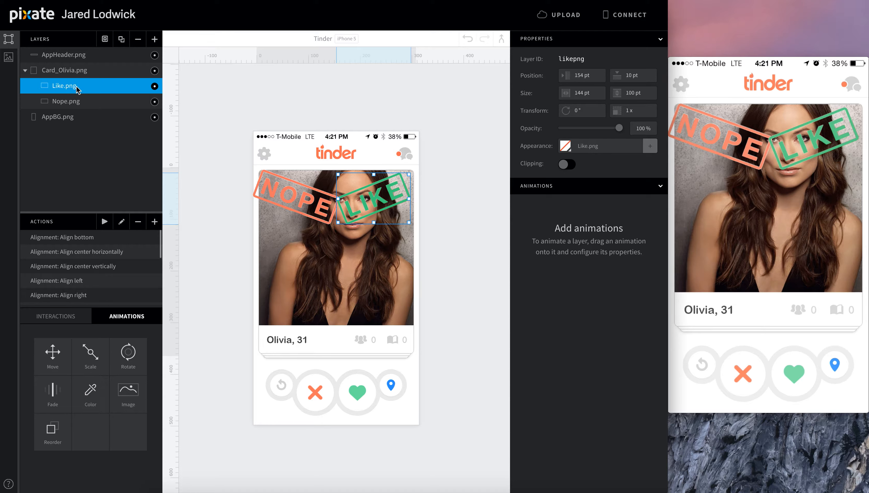
Step: Nudge the Like.png layer to the card's upper-left area, at 15 pt horizontally and 13 pt vertically
key(shift+Left)
key(shift+Left)
key(shift+Left)
key(shift+Left)
key(shift+Left)
key(shift+Left)
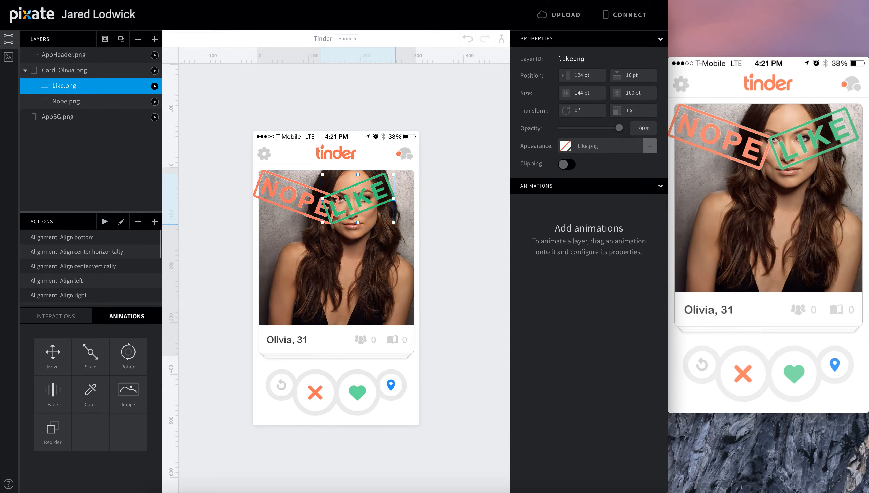
key(shift+Left)
key(shift+Left)
key(shift+Left)
key(shift+Left)
key(shift+Left)
key(shift+Left)
key(shift+Left)
key(shift+Left)
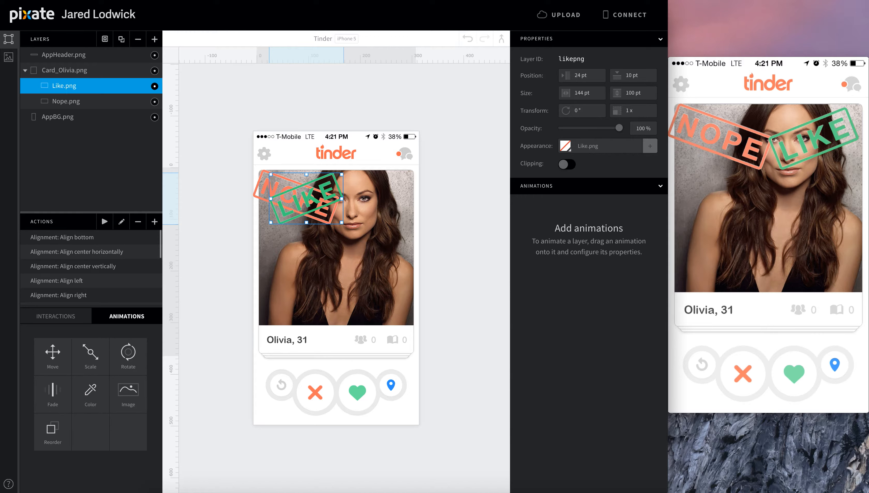
key(Right)
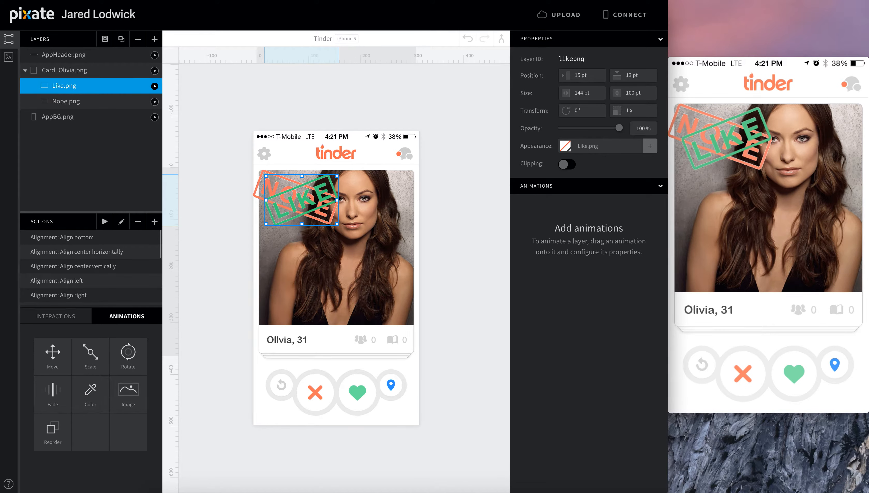
Step: Move the Nope.png layer to the card's upper-right area, at 129 pt horizontally and 14 pt vertically
shift+click(73, 102)
key(shift+Right)
key(shift+Right)
key(shift+Right)
key(shift+Right)
key(shift+Right)
key(shift+Right)
key(shift+Right)
key(shift+Right)
key(shift+Right)
key(shift+Right)
key(shift+Right)
key(shift+Right)
key(shift+Right)
key(shift+Right)
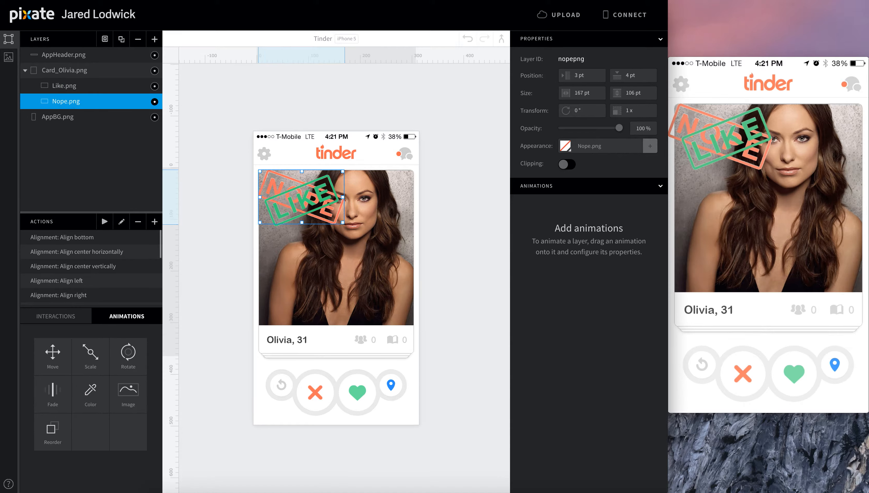
key(shift+Right)
key(shift+Right)
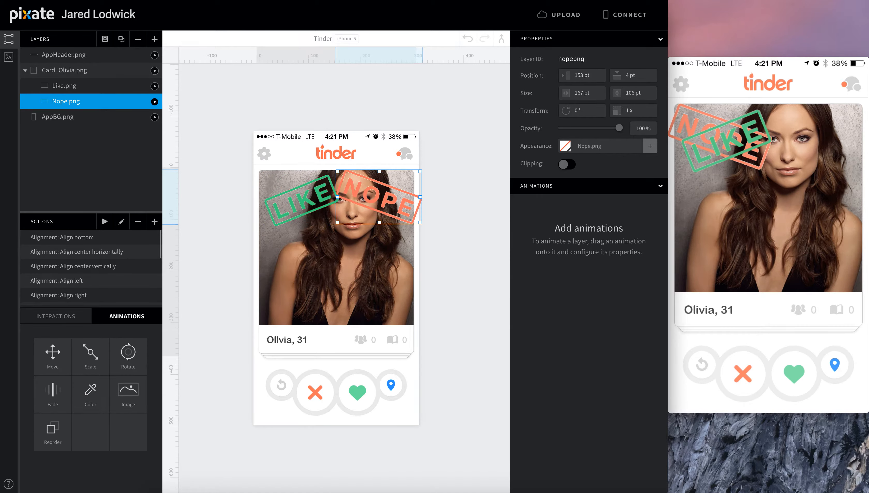
key(shift+Left)
key(shift+Left)
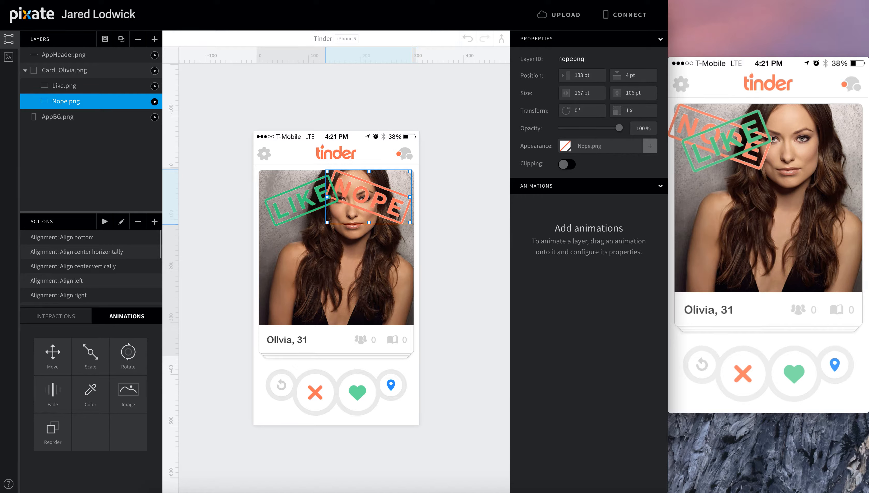
key(Left)
key(Left)
key(Left)
key(Left)
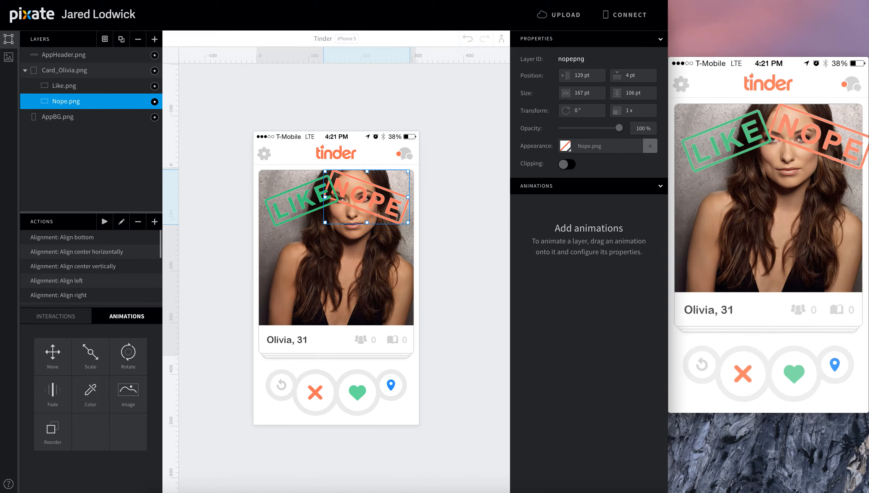
key(shift+Down)
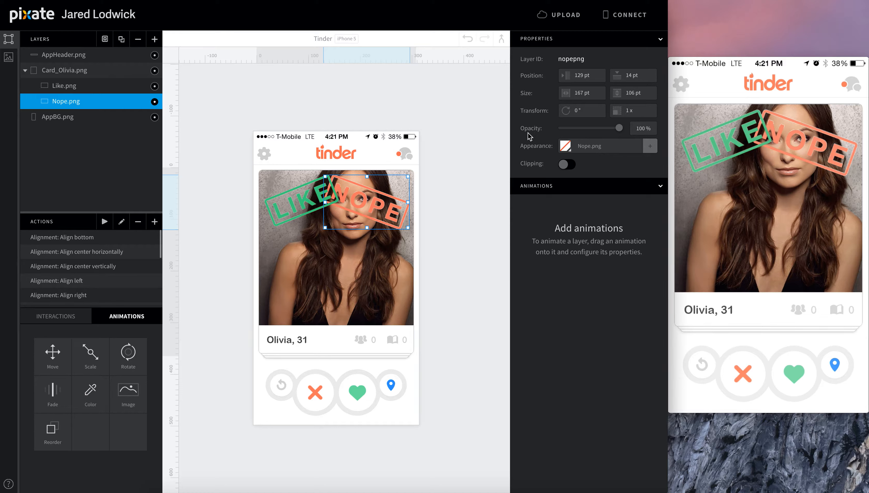
Step: Set the opacity of both the Nope.png and Like.png layers to 0%
drag(619, 128, 519, 135)
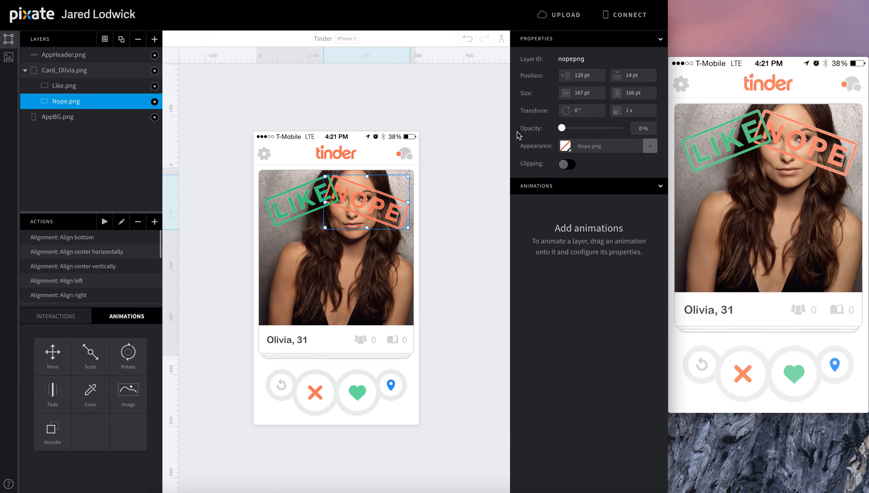
click(91, 89)
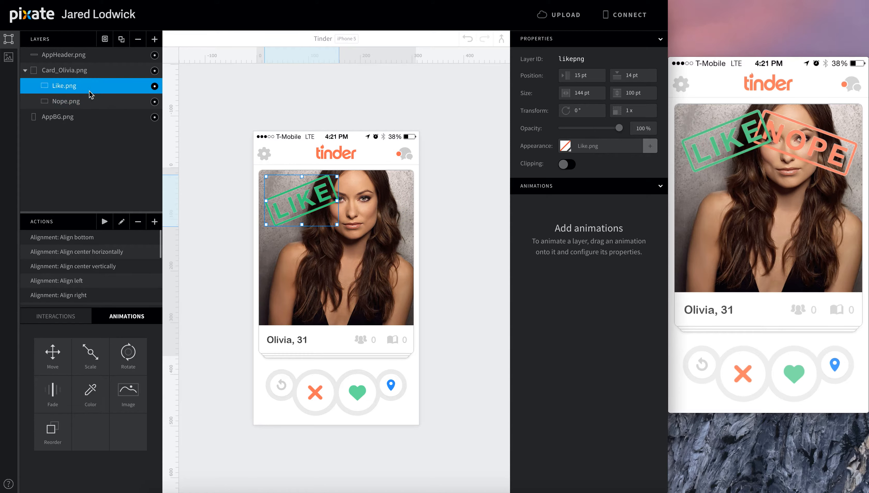
drag(612, 129, 471, 123)
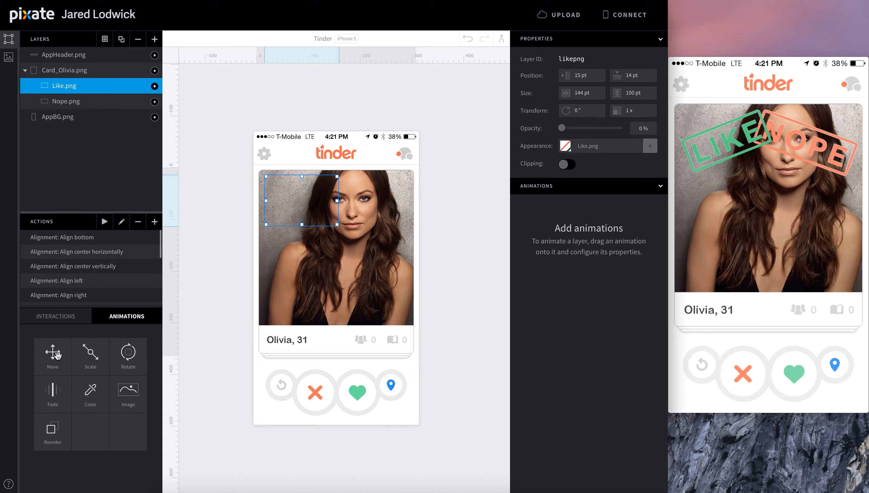
Step: Add a Fade animation to the Like.png and Nope.png layers and rename the one on Nope.png as Fade In
drag(57, 399, 63, 87)
drag(50, 393, 60, 101)
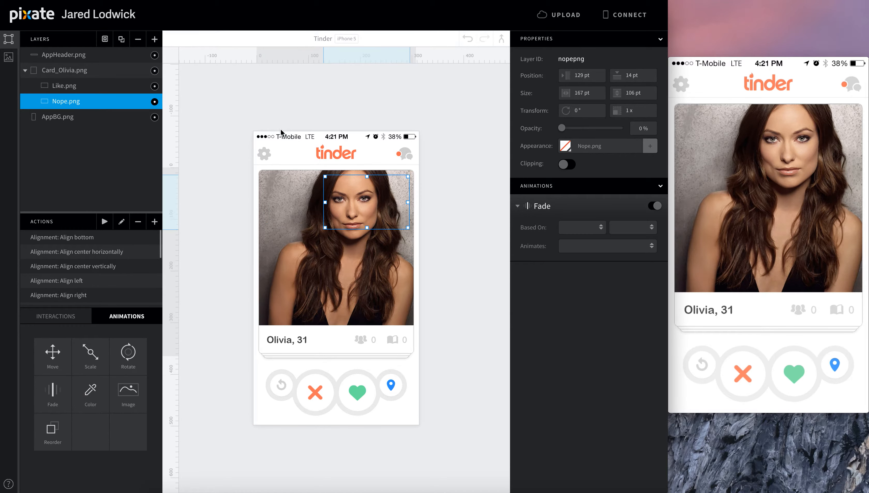
double_click(542, 207)
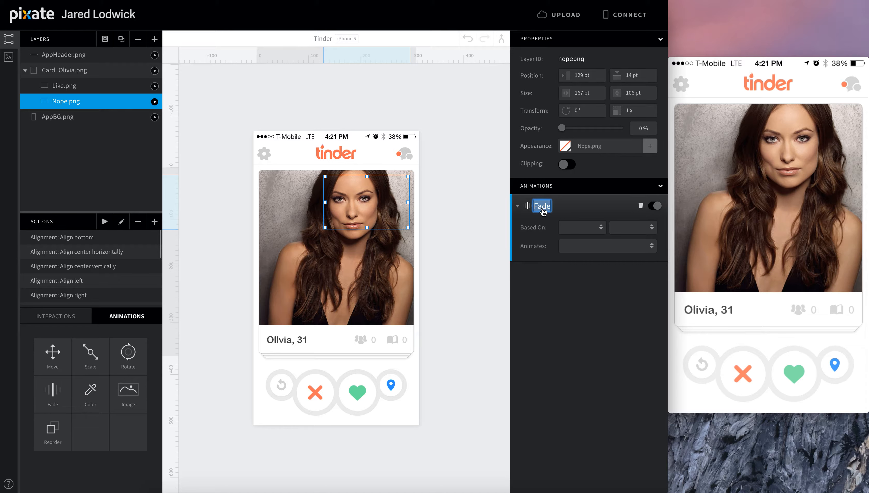
text(In)
key(Return)
Step: Base Nope.png's Fade In on Card_Olivia.png's Drag Position, animating continuously to final value
click(565, 225)
click(583, 241)
click(627, 228)
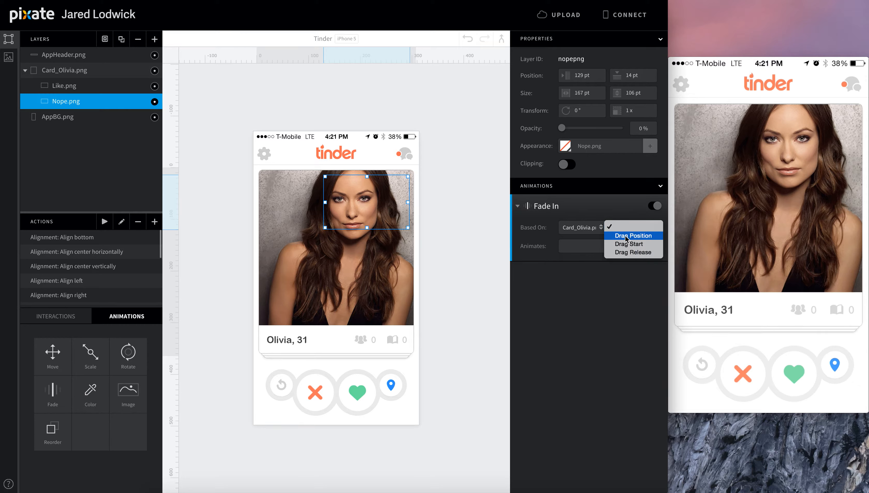
click(627, 237)
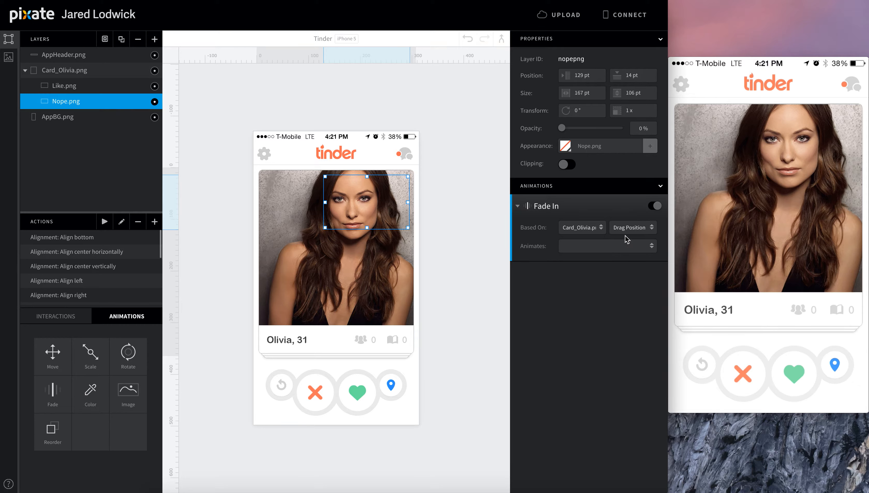
click(624, 247)
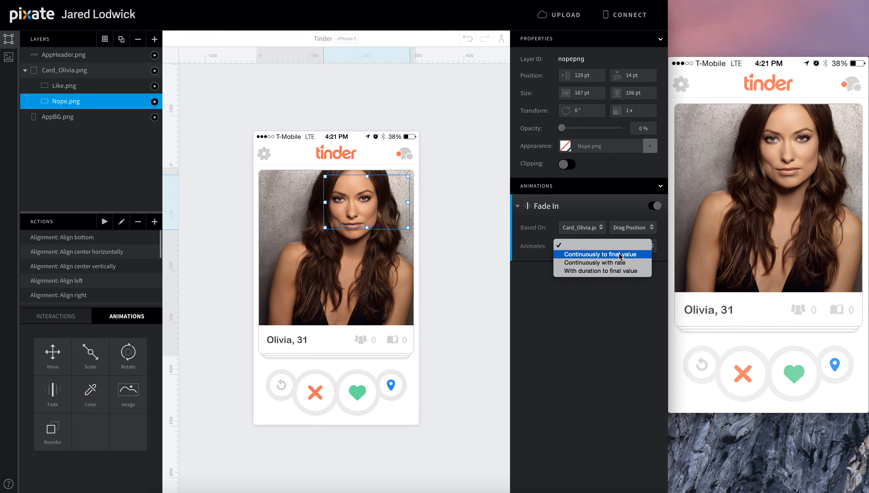
click(619, 254)
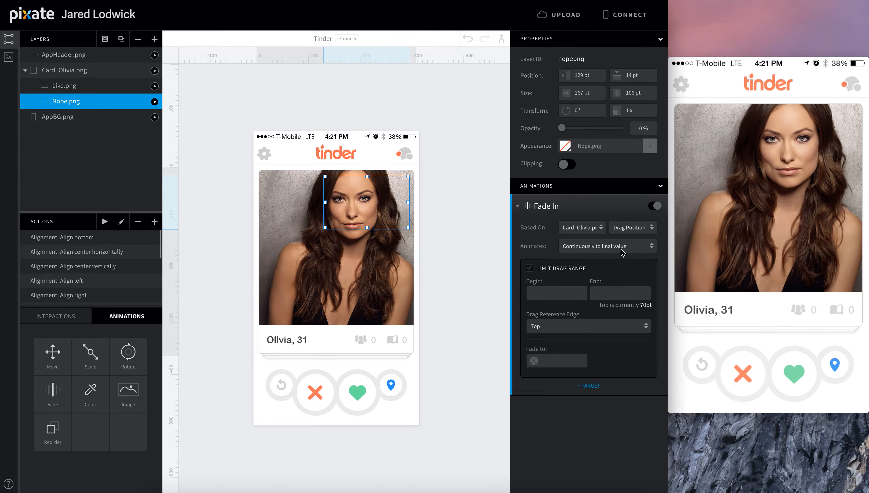
Step: Limit the drag range of Nope.png's Fade In to begin at 160 pt and end at 80 pt
click(563, 289)
text(160)
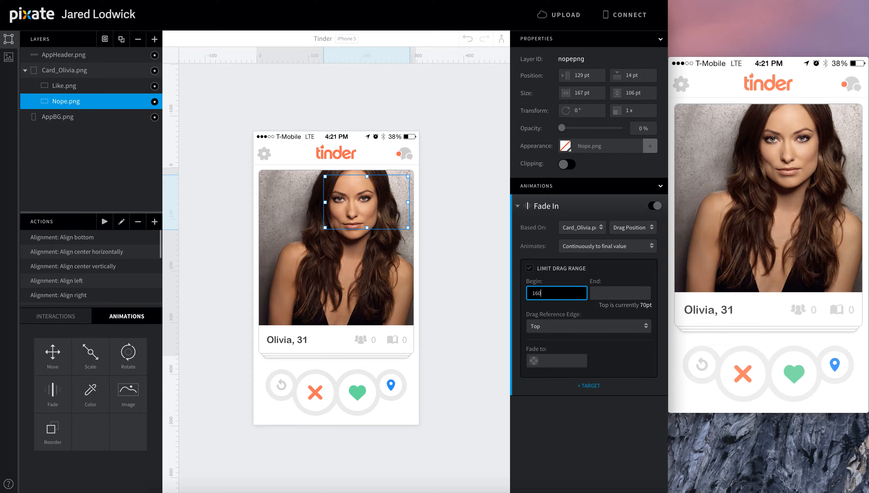
key(Tab)
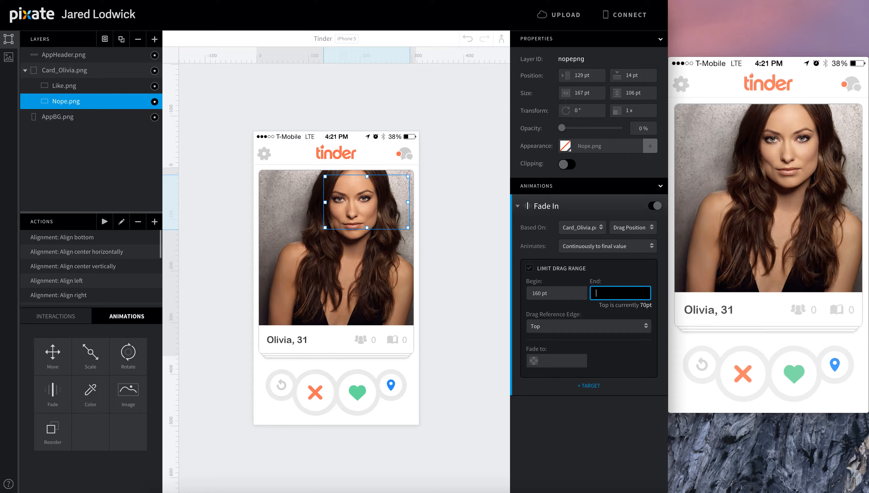
text(80)
key(Return)
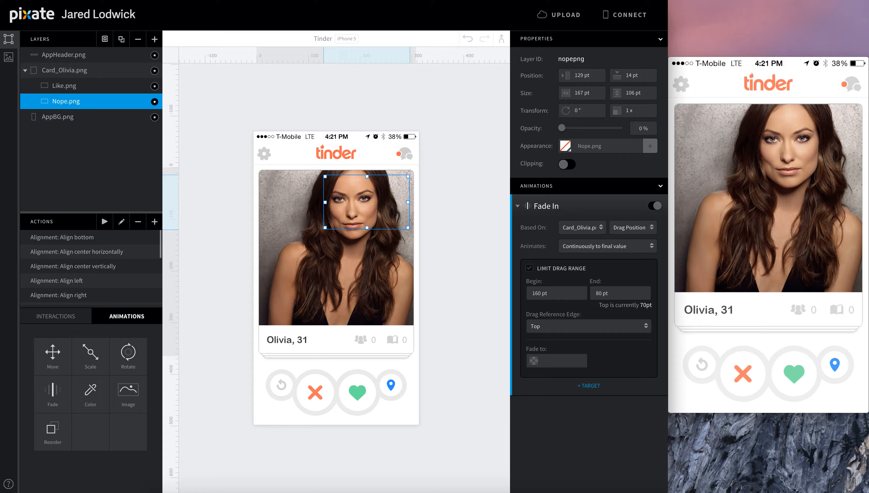
Step: Make Nope.png's Fade In fade to 100%, with Horizontal Center as the drag reference edge
click(555, 361)
text(100)
key(Return)
click(566, 333)
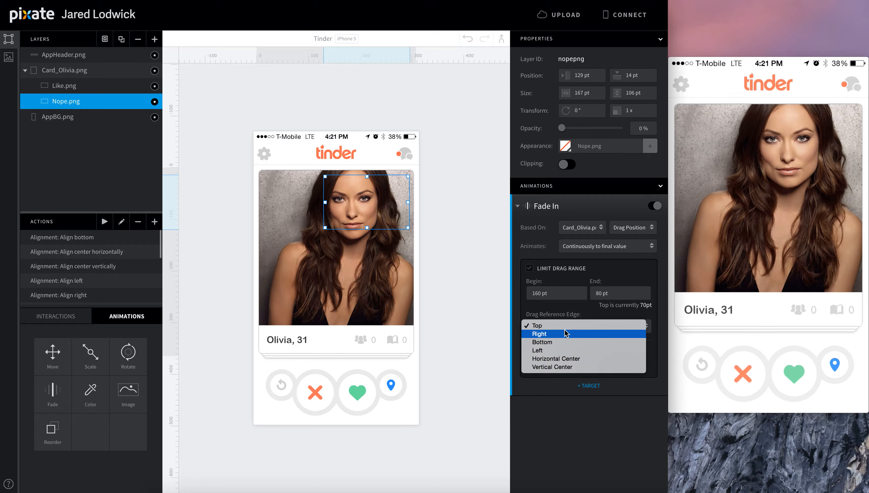
click(565, 360)
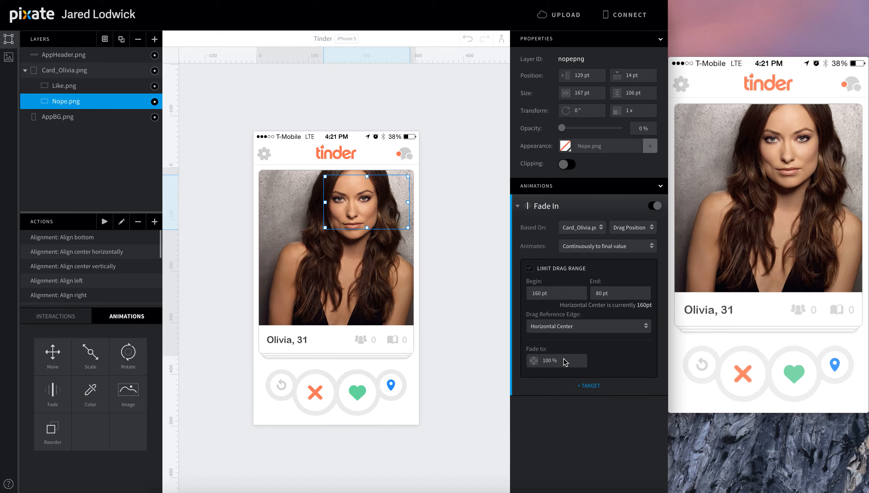
Step: Rename the Like.png layer's Fade animation as Fade In
click(107, 88)
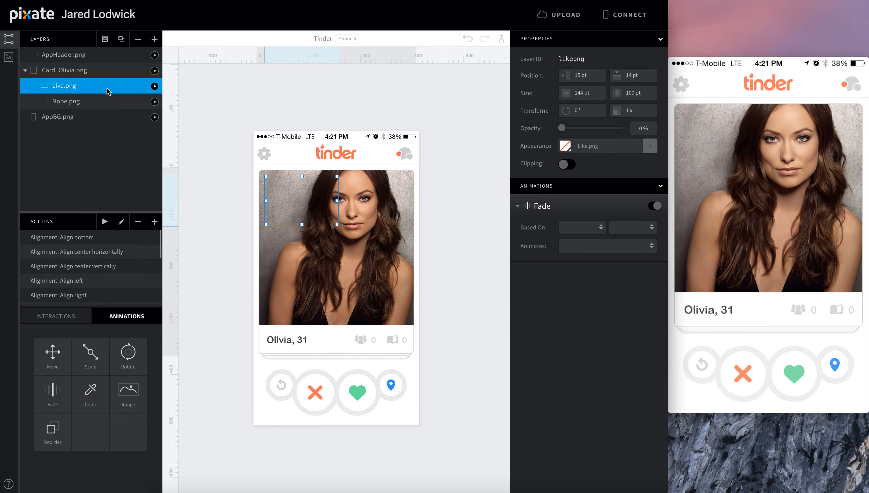
click(538, 206)
text(In)
Step: Base Like.png's Fade In on Card_Olivia.png's Drag Position, animating continuously to final value
click(580, 229)
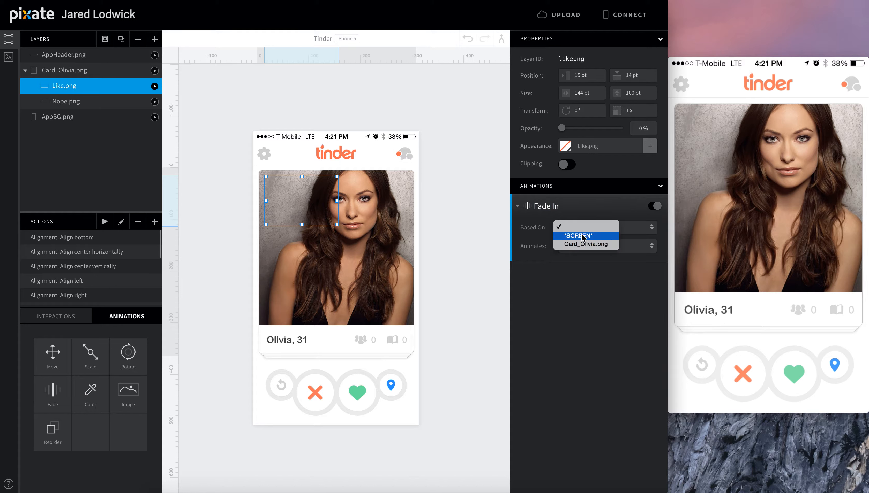
click(581, 245)
click(623, 227)
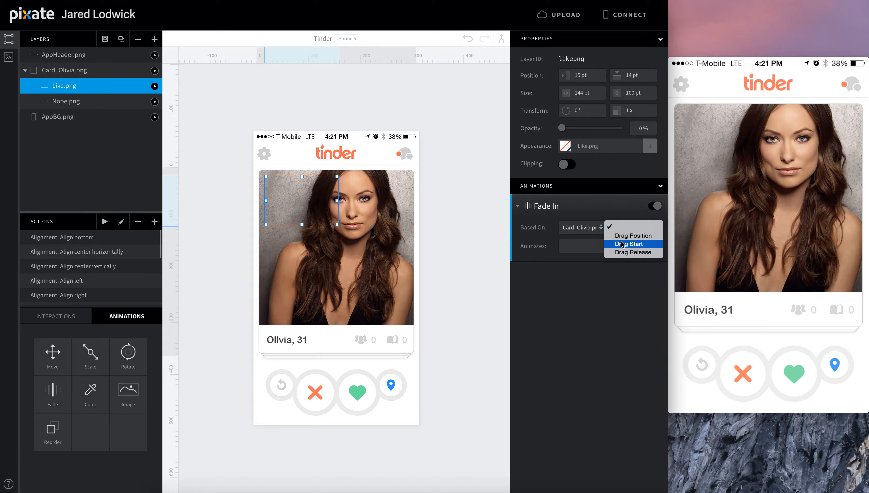
click(626, 236)
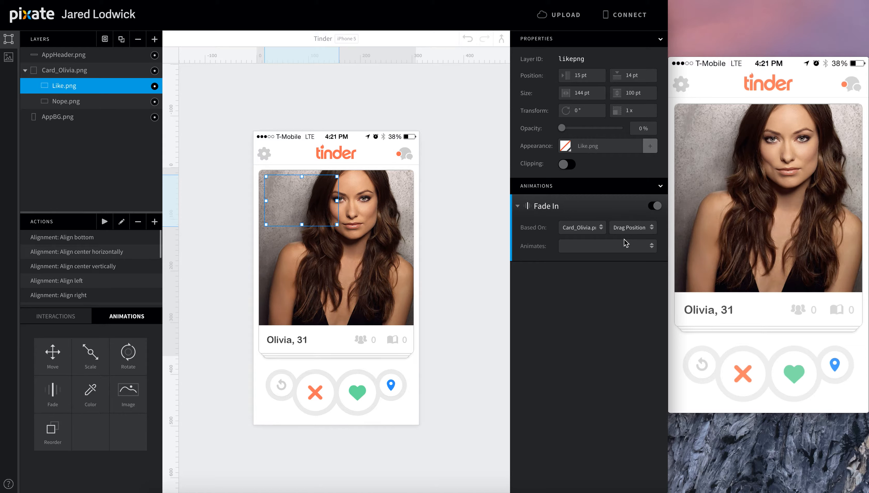
click(612, 250)
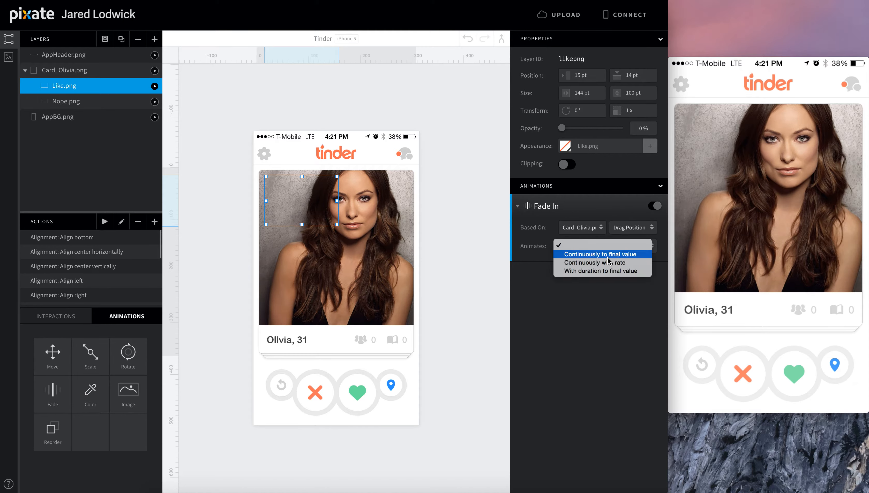
click(607, 257)
Step: Limit the drag range of Like.png's Fade In to begin at 160 pt and end at 240 pt
click(568, 288)
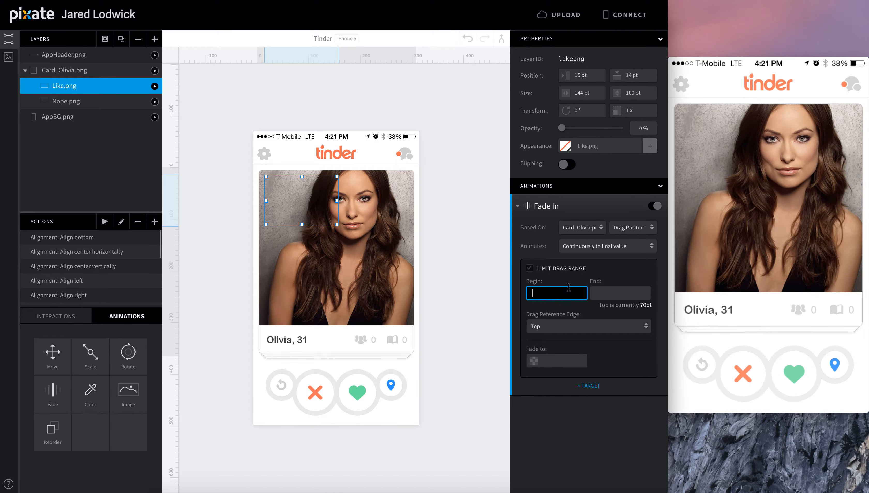
text(160)
key(Tab)
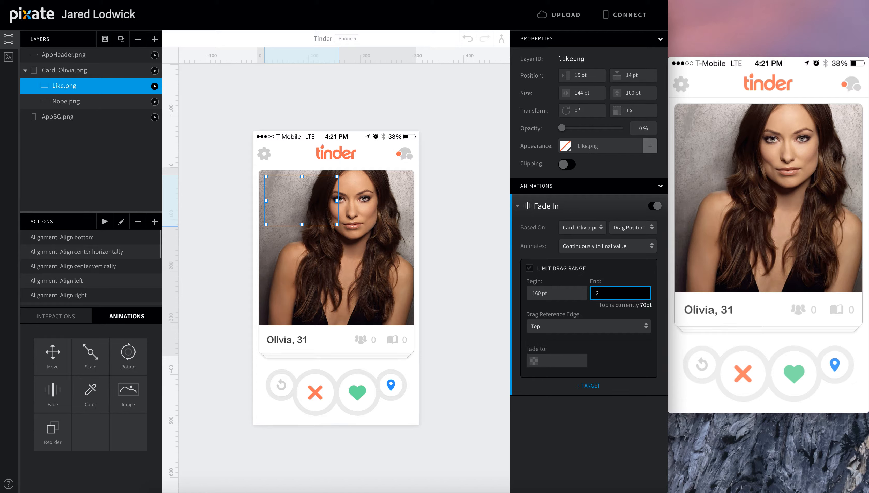
text(240)
key(Return)
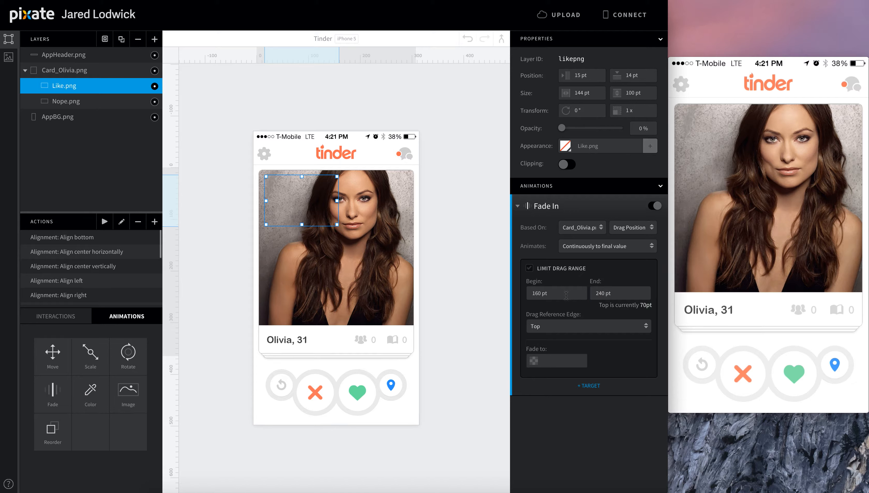
Step: Use Horizontal Center as the drag reference edge of Like.png's Fade In and make it fade to 100%
click(568, 326)
click(561, 357)
click(562, 360)
text(10)
key(Return)
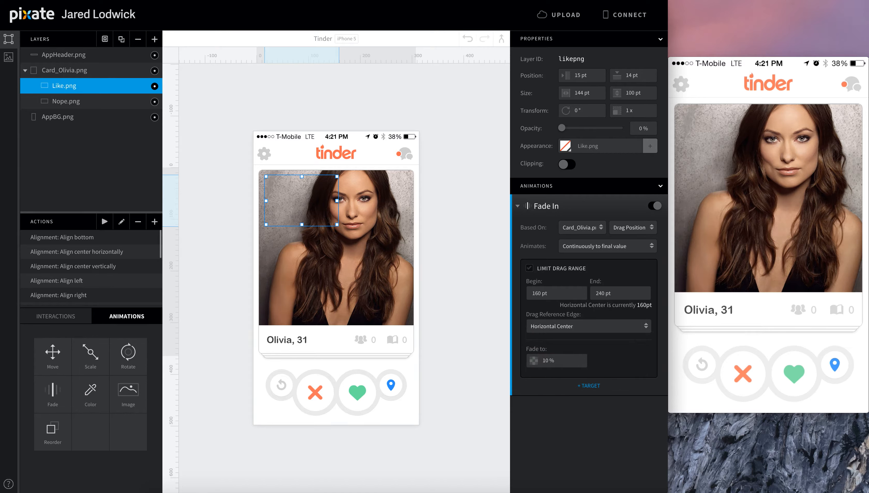
click(558, 360)
text(100)
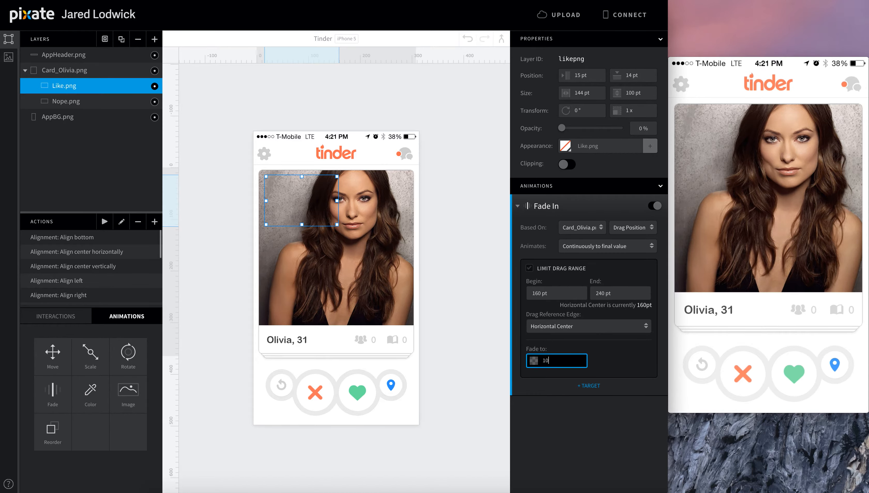
key(Return)
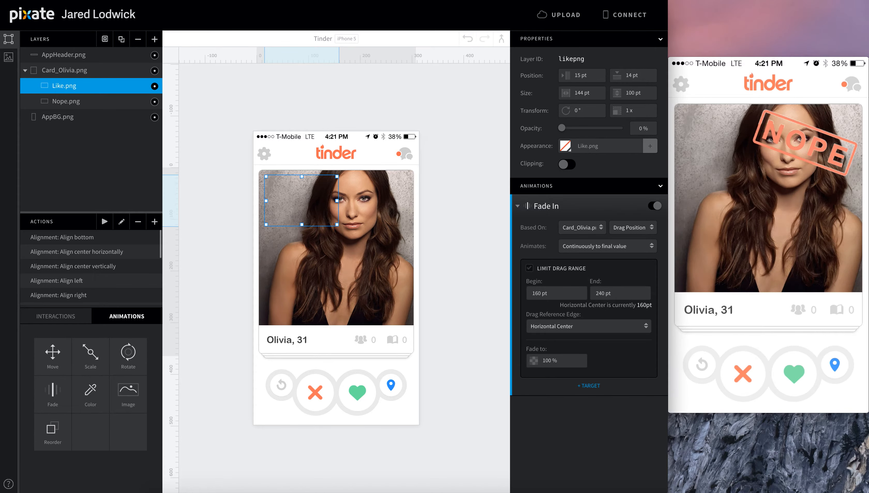
Step: Collapse the Fade In settings on Like.png and Nope.png, and add a second Fade animation to each layer
click(517, 207)
click(87, 104)
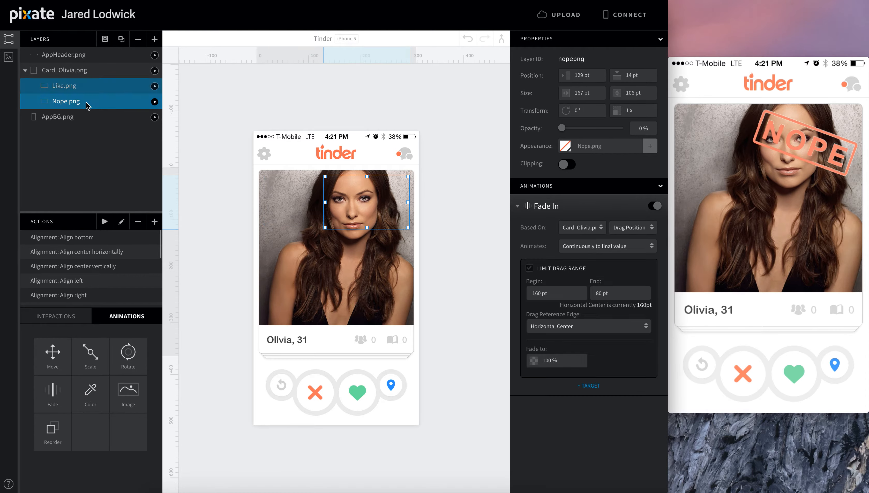
click(517, 206)
click(90, 85)
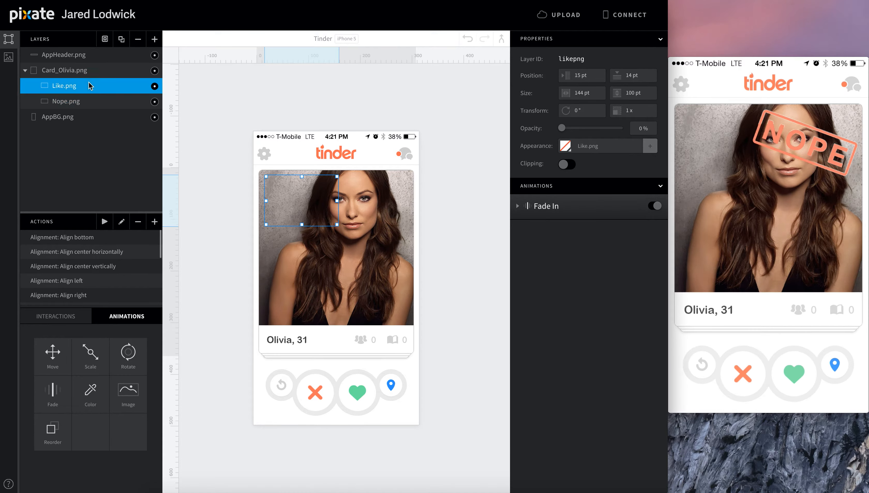
drag(59, 392, 70, 97)
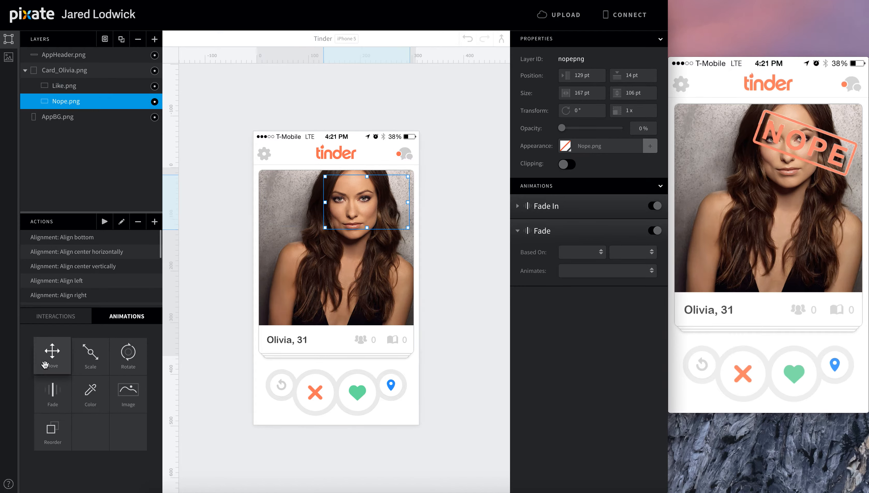
drag(52, 392, 65, 86)
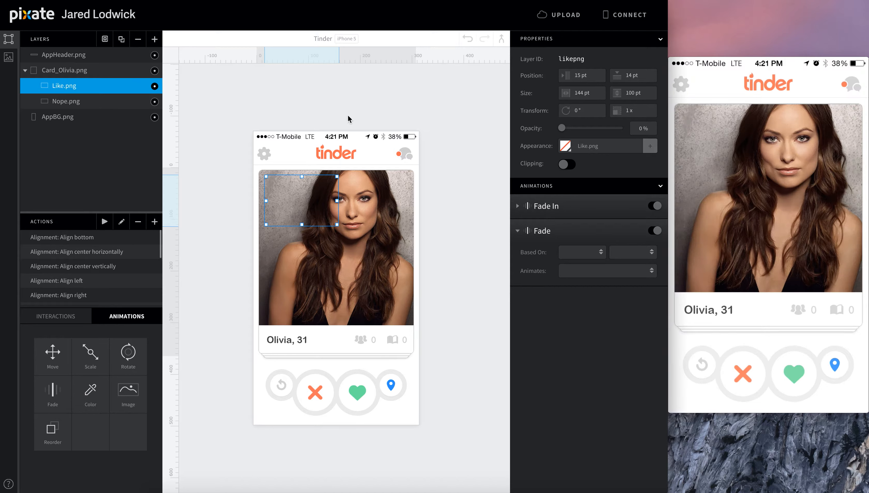
Step: Rename the Like.png layer's second Fade animation as Fade Release
double_click(545, 231)
key(Right)
text(Release)
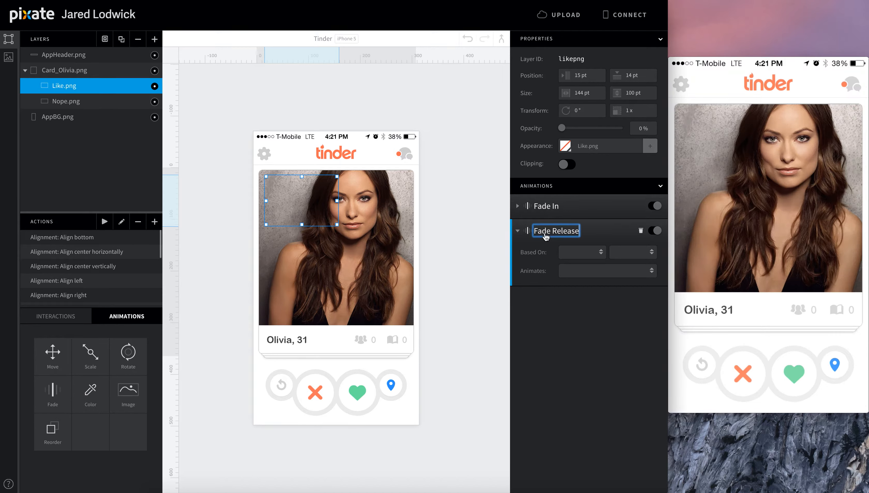
Step: Base Like.png's Fade Release animation on the Drag Release of Card_Olivia.png
click(580, 252)
click(585, 269)
click(617, 253)
click(633, 278)
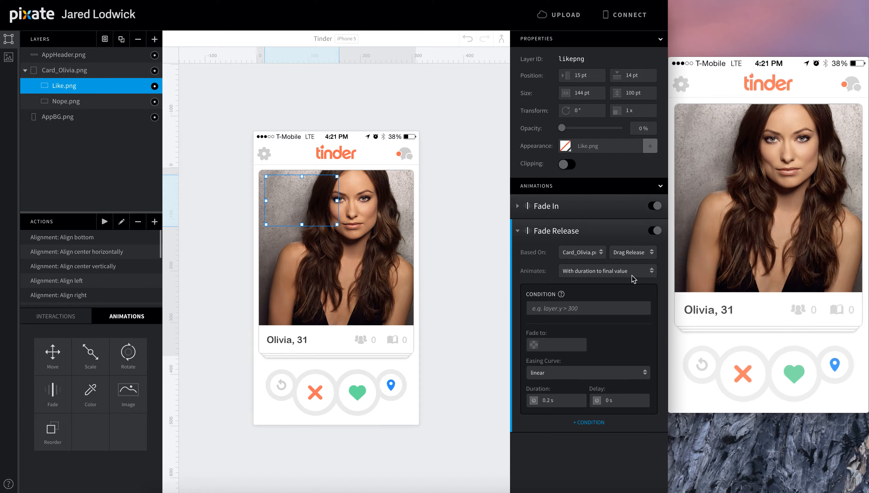
Step: Make Like.png's Fade Release fade to 0% with a 0.2 s delay
click(564, 347)
text(0)
key(Return)
click(564, 399)
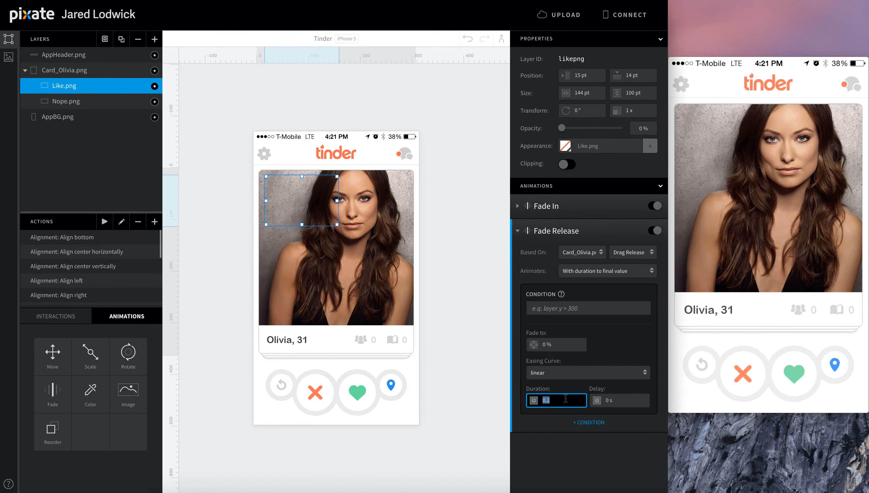
click(625, 398)
text(0.2)
key(Return)
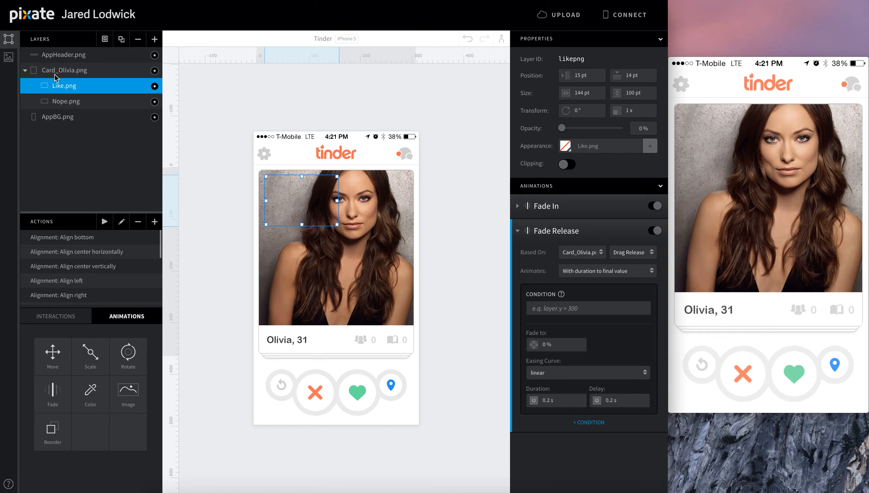
Step: Rename the Nope.png layer's second Fade animation as Fade Release
click(93, 102)
double_click(541, 231)
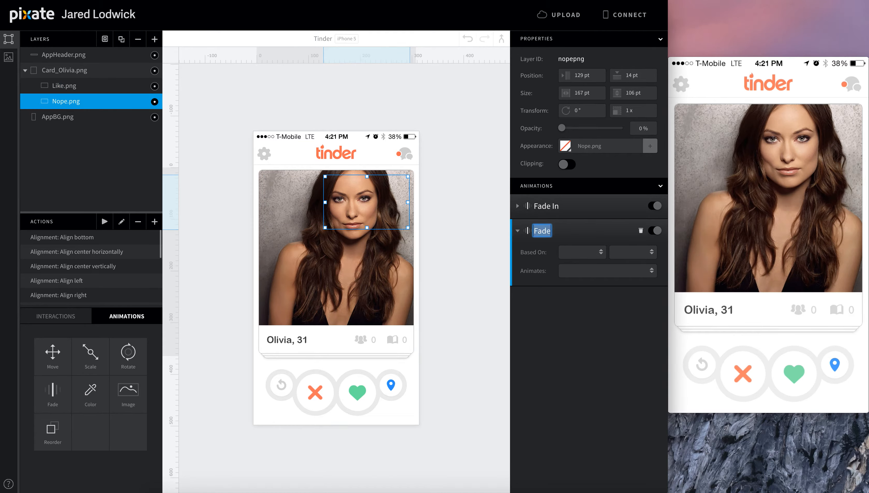
key(Right)
text(Ou)
double_click(542, 233)
key(Right)
key(BackSpace)
key(BackSpace)
text(Release)
key(Return)
Step: Base Nope.png's Fade Release animation on the Drag Release of Card_Olivia.png
click(575, 254)
click(575, 267)
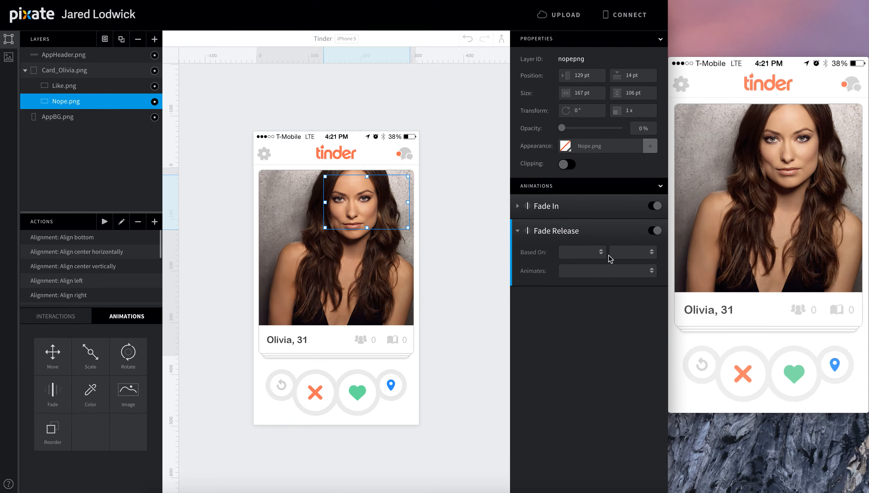
click(625, 252)
click(627, 278)
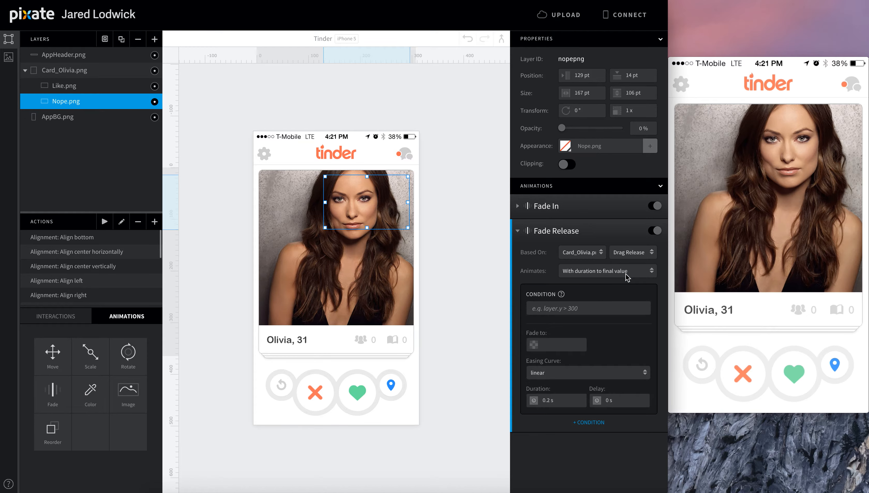
Step: Make Nope.png's Fade Release fade to 0% with a 0.2 s delay
click(556, 344)
text(0)
key(Return)
click(619, 402)
text(.)
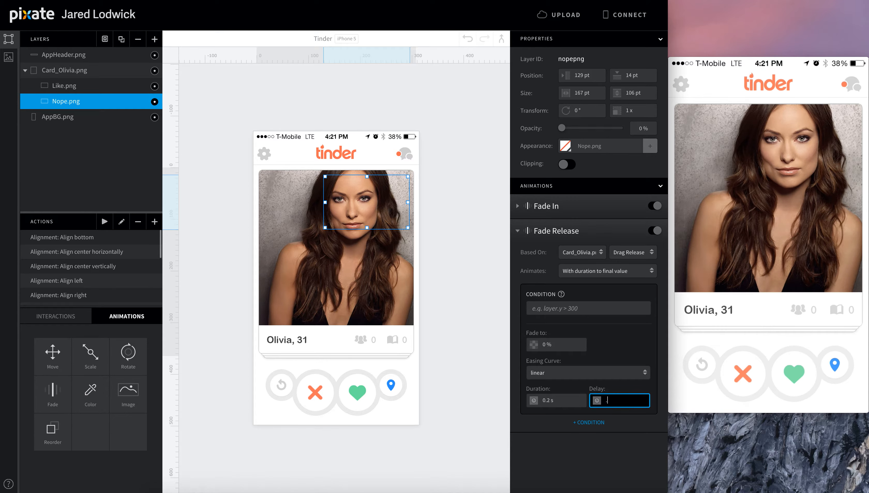
text(2)
key(Return)
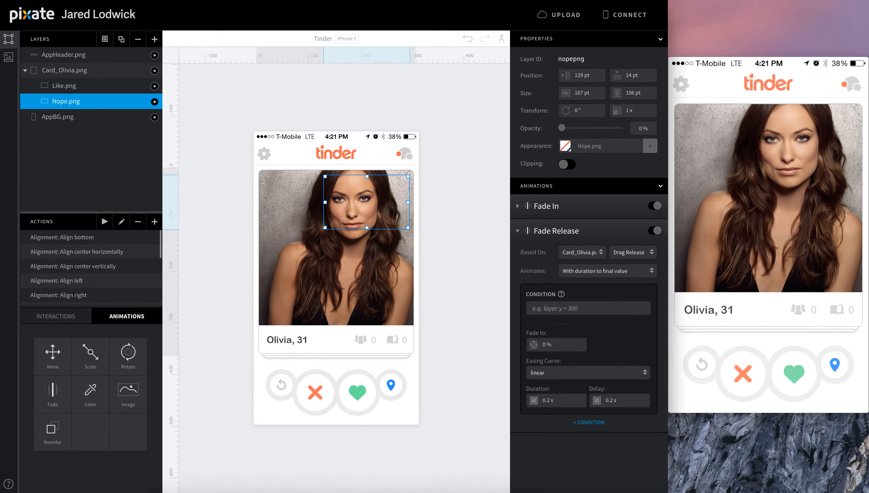
Step: Clear the delay value of Like.png's Fade Release animation
click(632, 404)
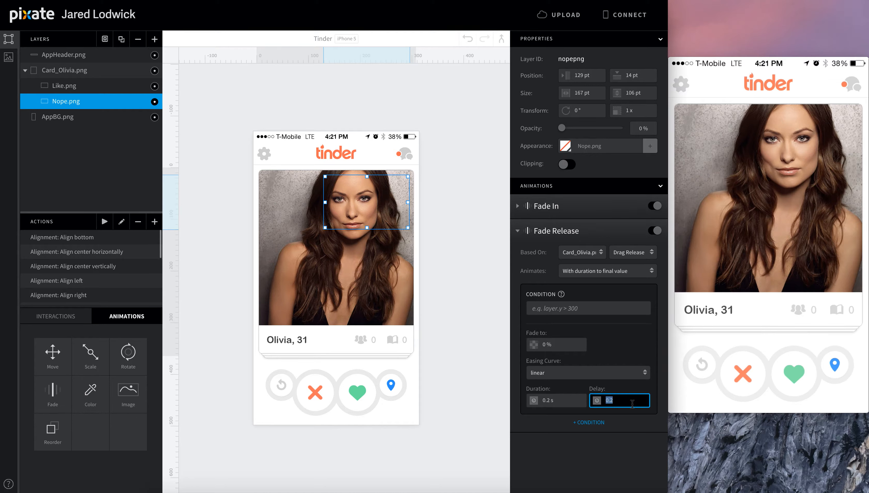
click(128, 86)
click(620, 401)
key(BackSpace)
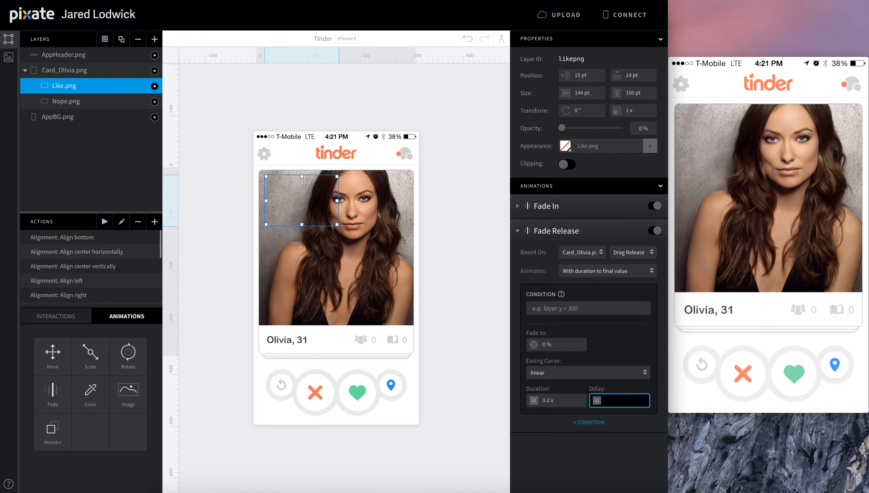
key(Return)
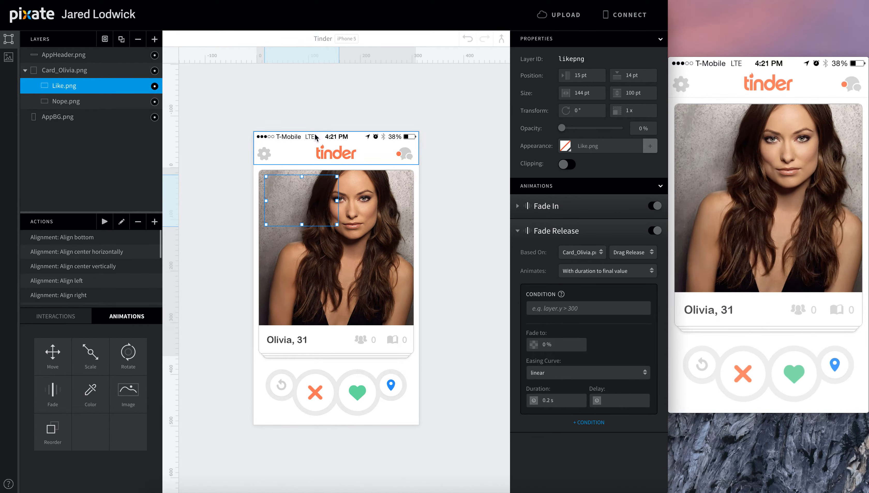
Step: Collapse the Fade Release settings on the Like.png and Nope.png layers
click(517, 230)
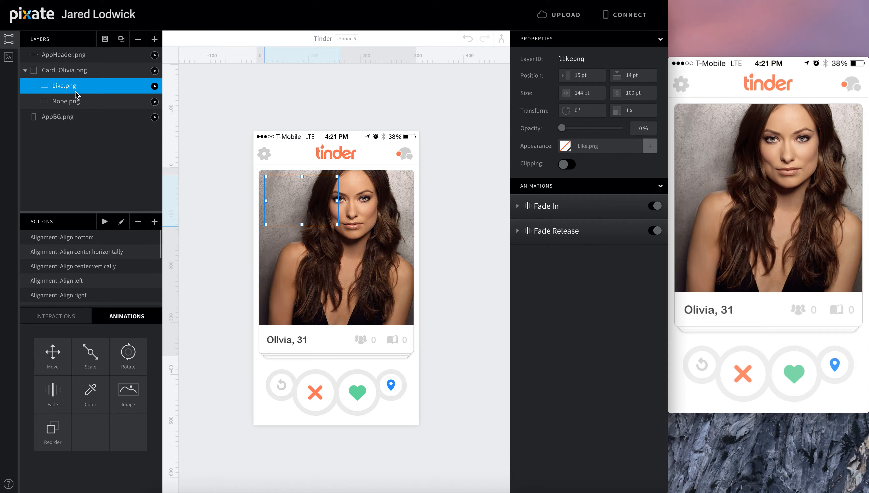
click(80, 101)
click(517, 229)
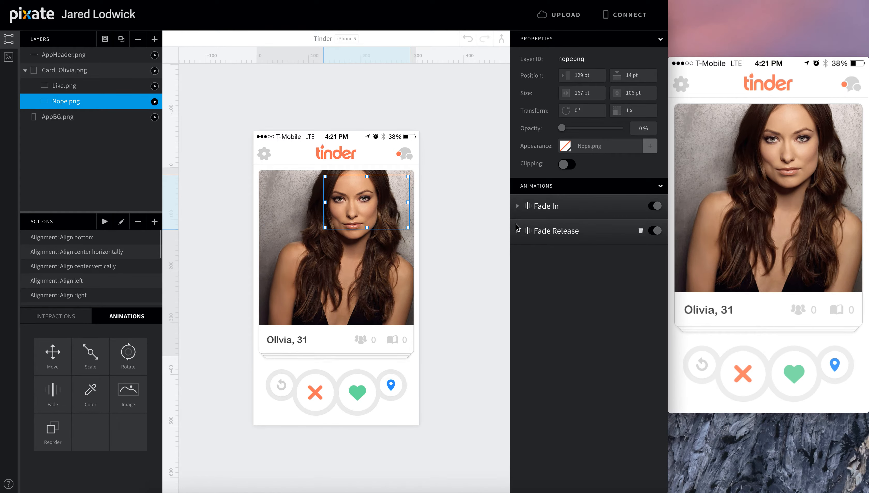
Step: Preview the Card_Mila.png asset and duplicate the Card_Olivia.png layer together with its nested Like and Nope stamps
click(103, 72)
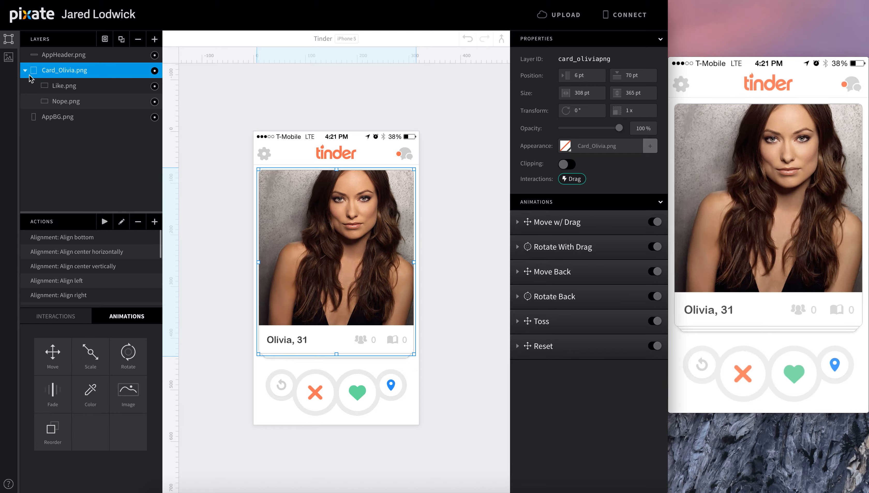
click(8, 57)
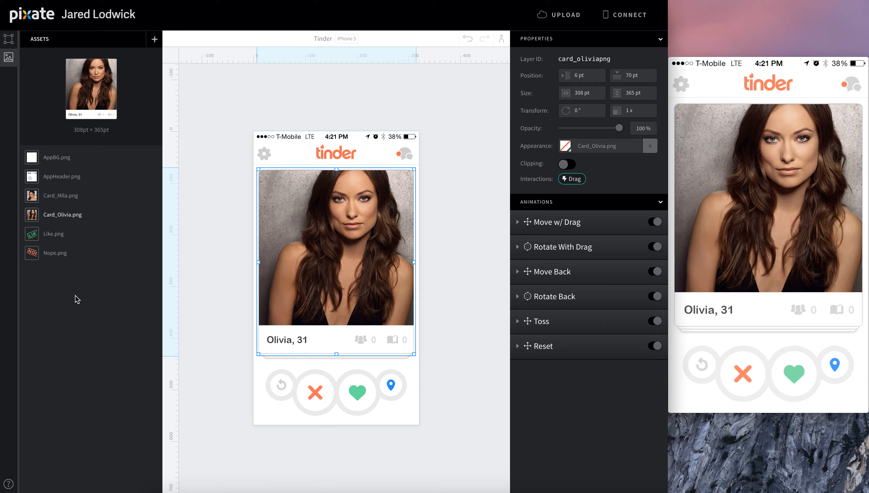
click(47, 198)
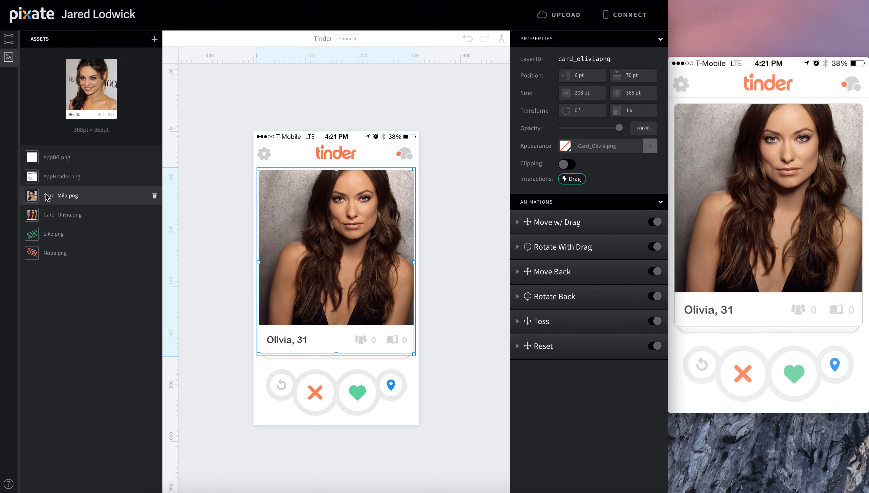
drag(32, 194, 34, 197)
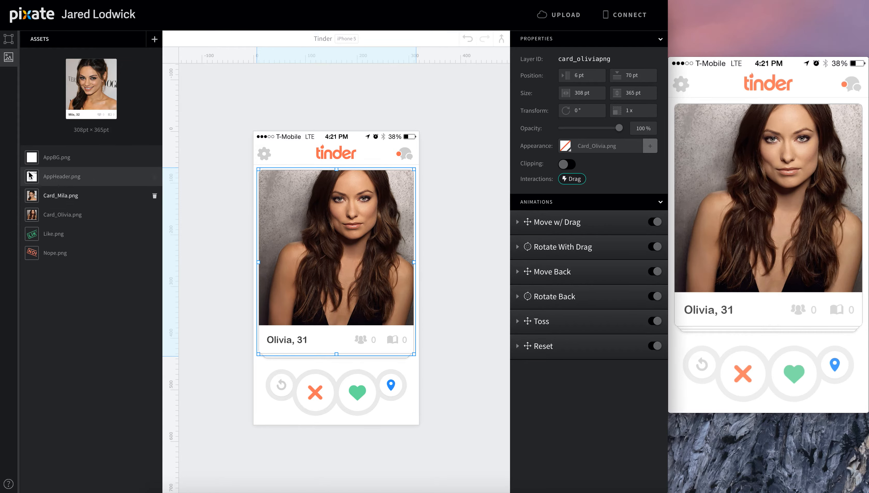
click(8, 39)
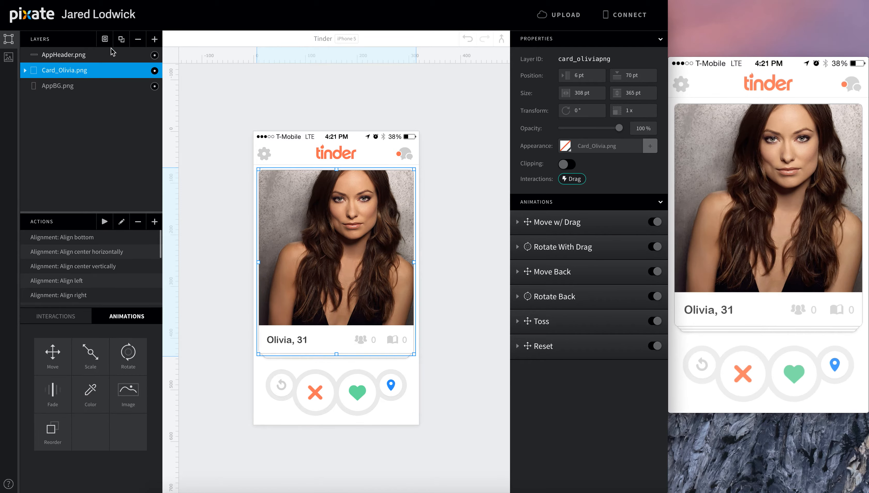
click(121, 39)
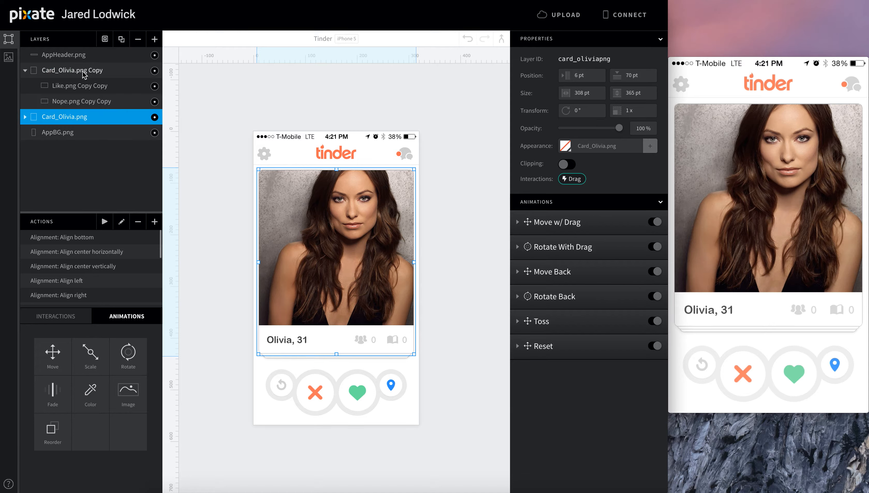
Step: Rename the duplicated card layer as Card_Mila.png
click(71, 72)
click(71, 71)
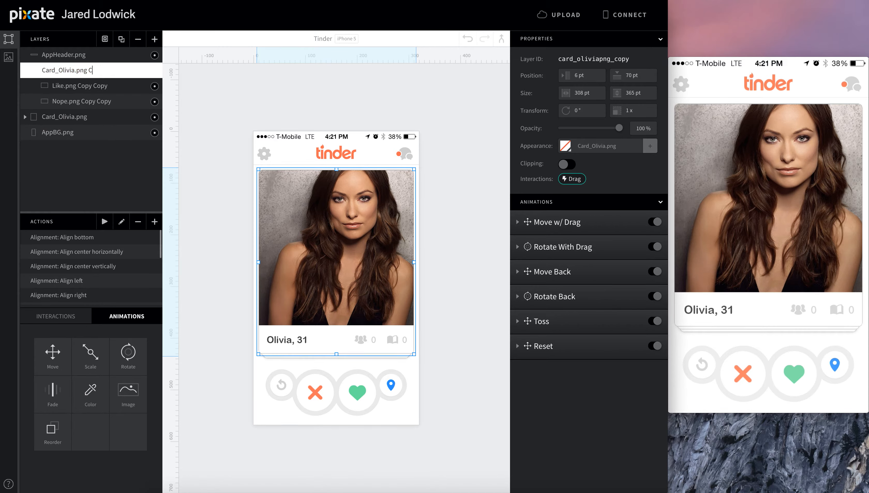
key(BackSpace)
key(BackSpace)
key(BackSpace)
key(BackSpace)
key(BackSpace)
key(BackSpace)
text(Mila)
key(Return)
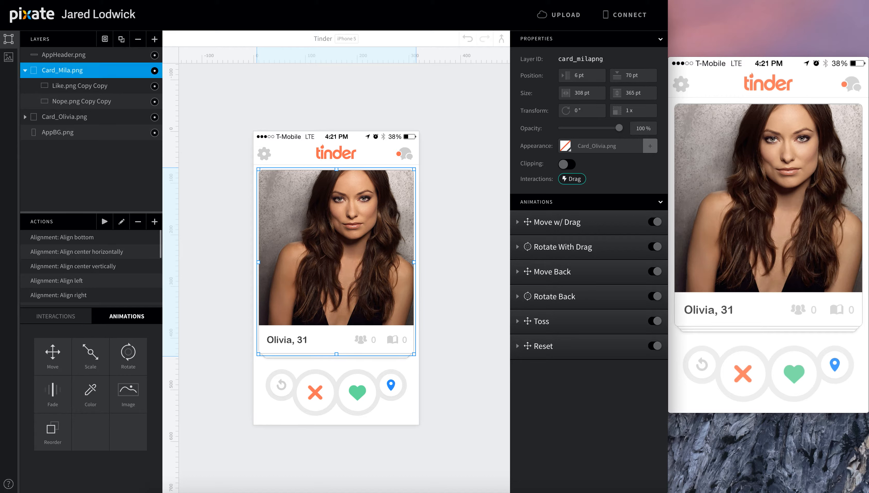
Step: Place the Card_Mila.png asset on the canvas directly over the existing card
click(12, 59)
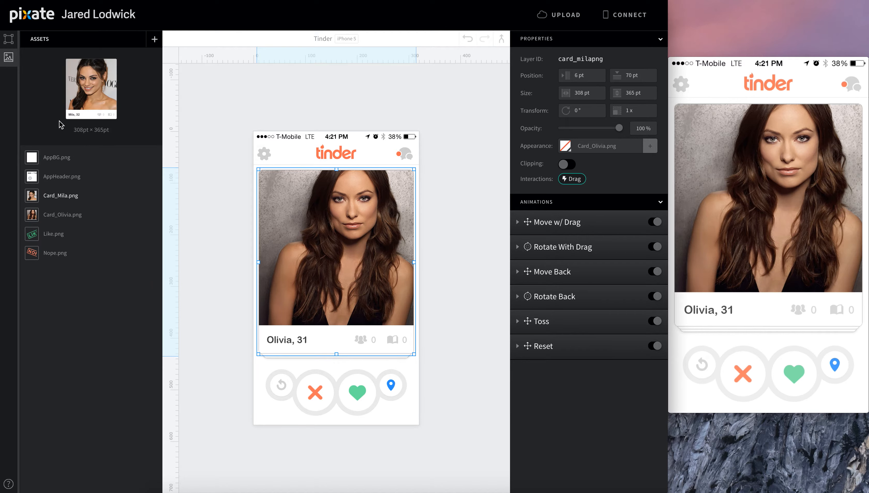
drag(60, 195, 343, 238)
click(8, 38)
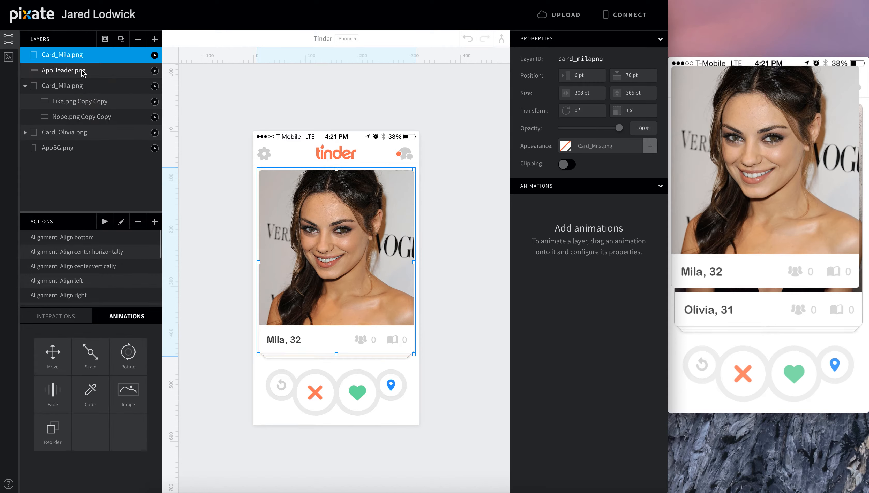
Step: Nest the placed Card_Mila.png image layer inside the duplicated Card_Mila.png card, below its Nope stamp
click(66, 136)
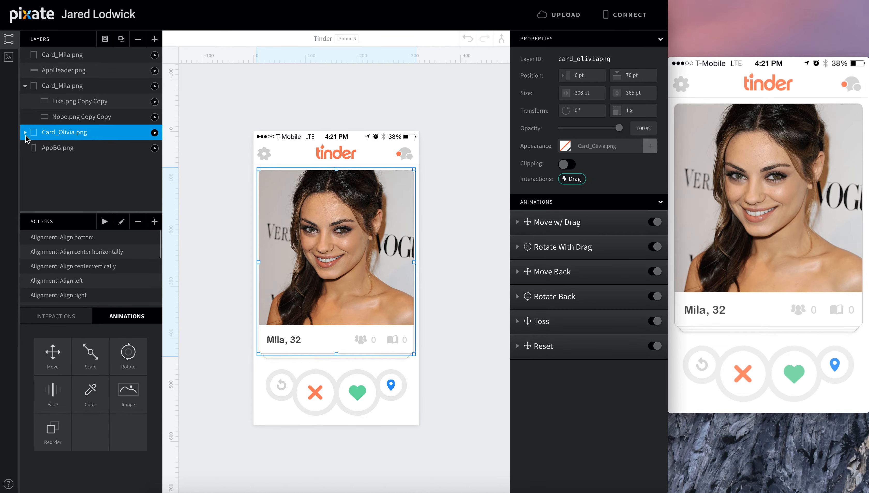
click(25, 134)
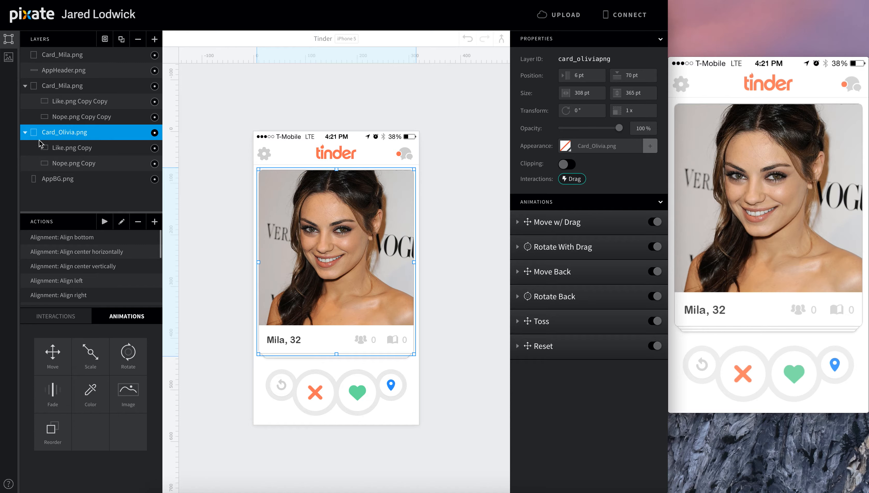
click(25, 132)
click(68, 56)
drag(68, 56, 70, 119)
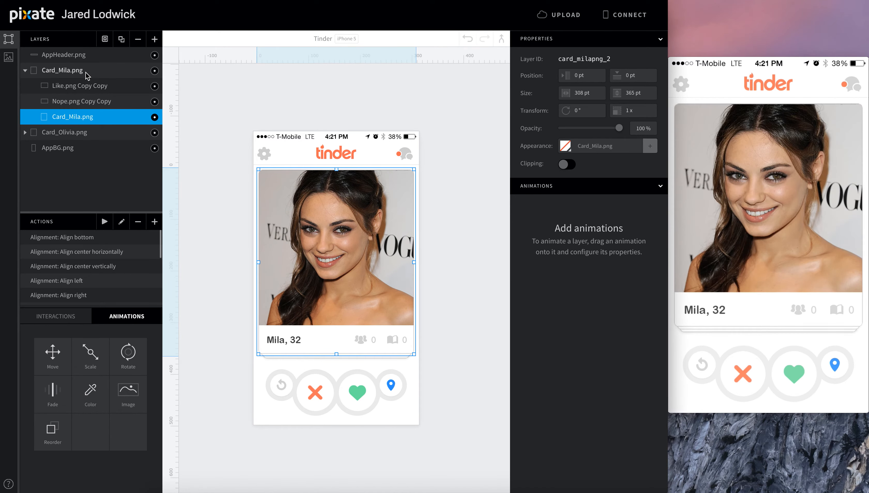
click(24, 71)
click(25, 70)
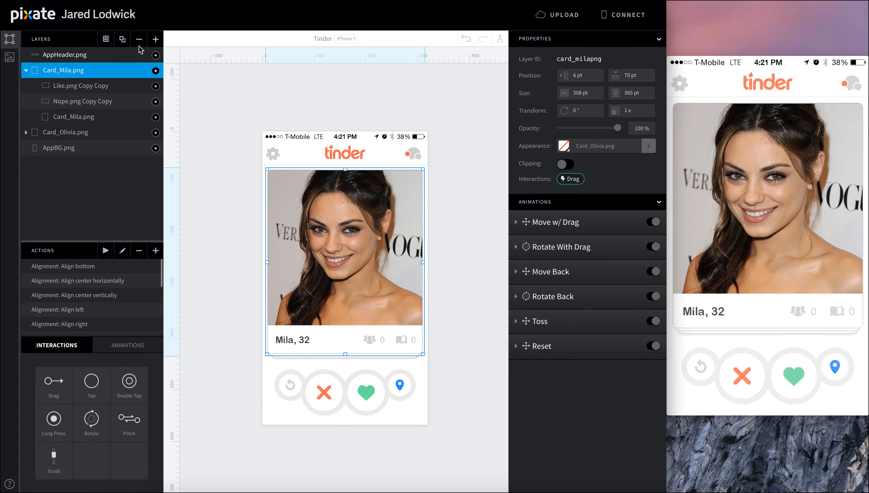
Step: Add a new layer covering the whole 320 × 568 pt screen and make its fill transparent
click(154, 39)
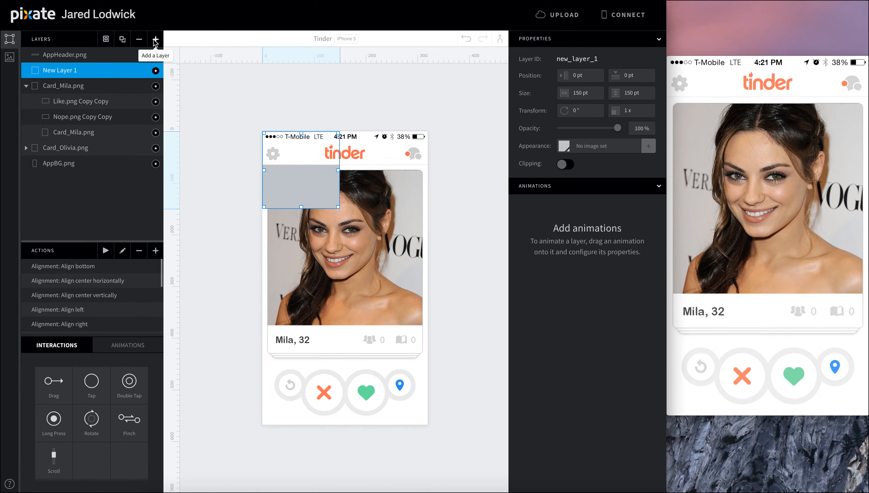
drag(338, 208, 427, 424)
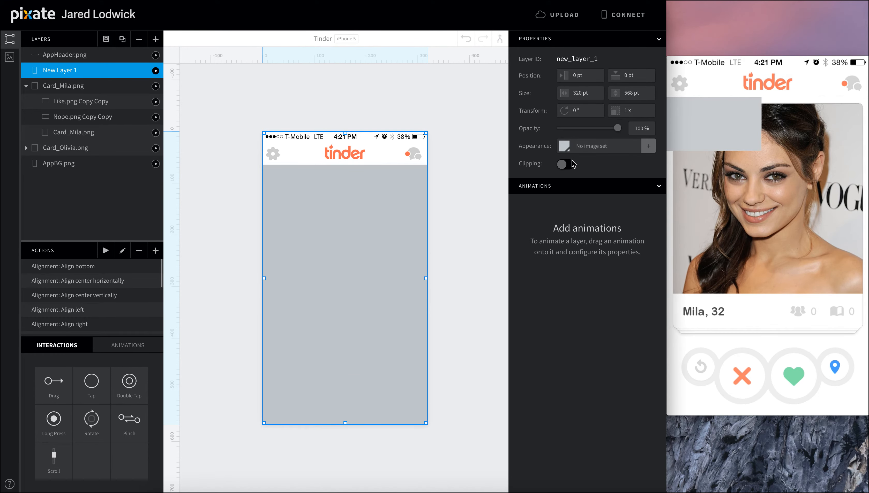
click(564, 146)
click(560, 75)
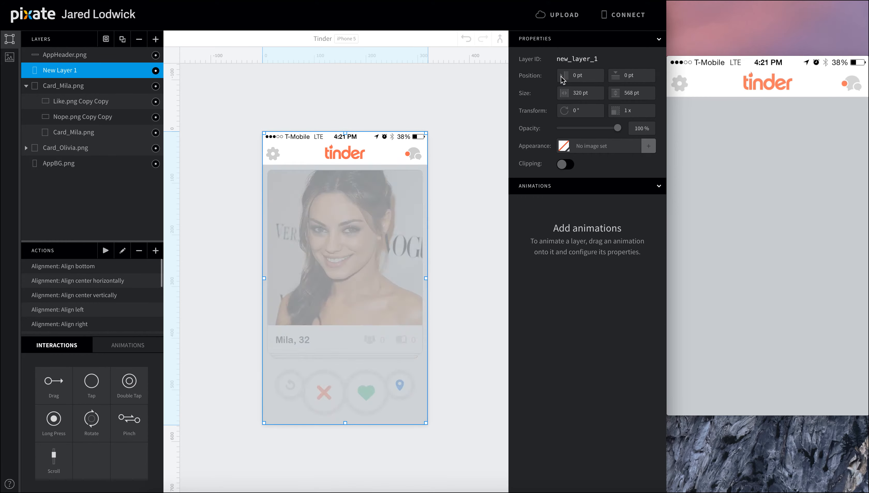
Step: Rename the new full-screen layer as Draggable Cards
double_click(86, 76)
text(D)
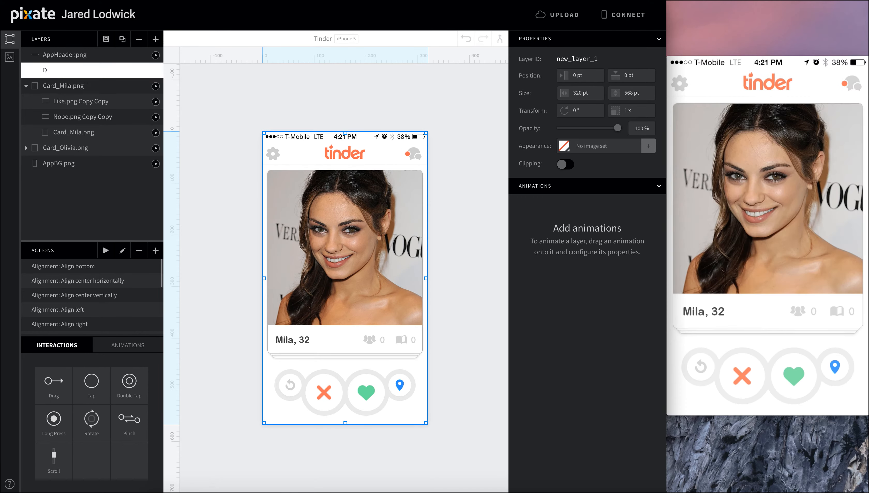
text(raggable Cards)
key(Return)
Step: Nest the Card_Mila.png and Card_Olivia.png layers inside Draggable Cards, and bring up the available animations
drag(55, 86, 53, 78)
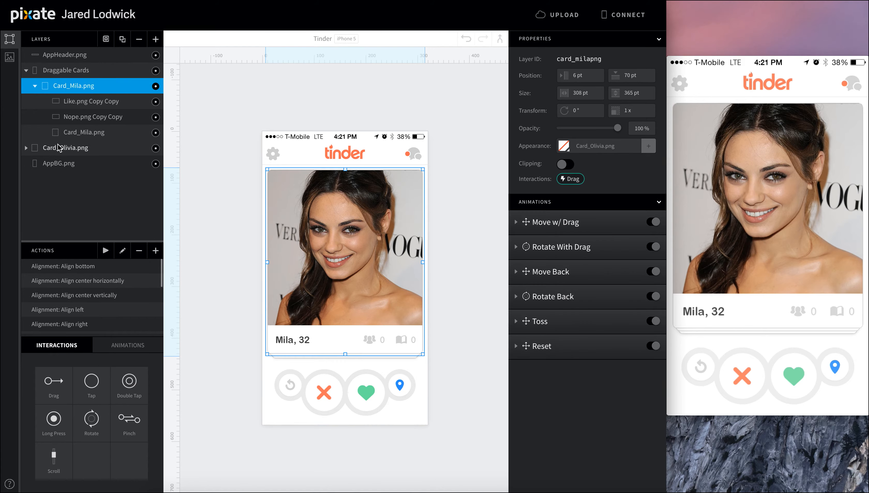
click(35, 86)
click(53, 101)
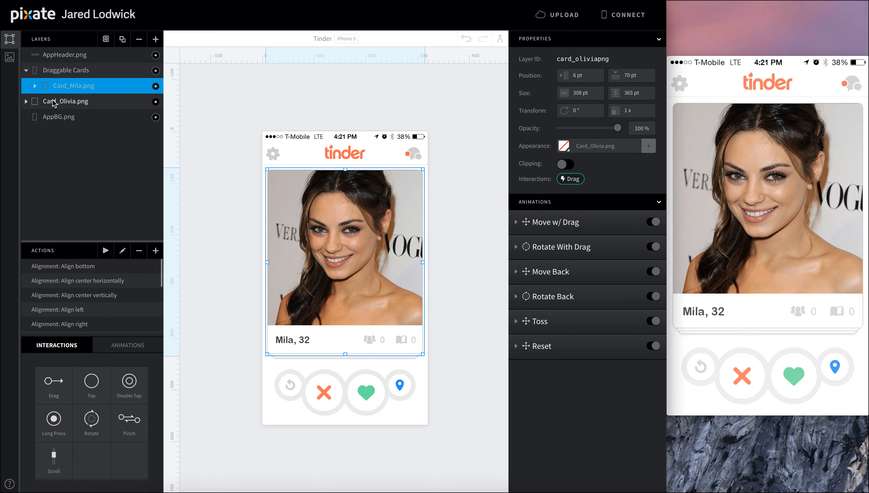
drag(54, 103, 55, 93)
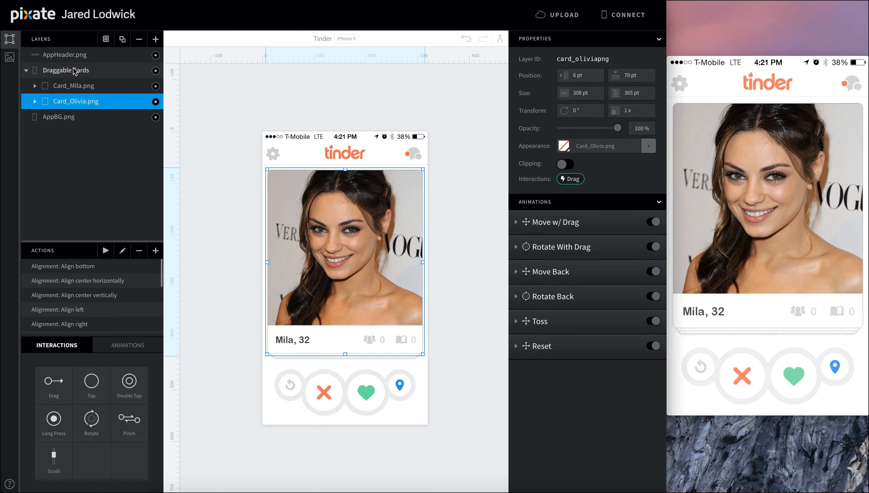
click(115, 348)
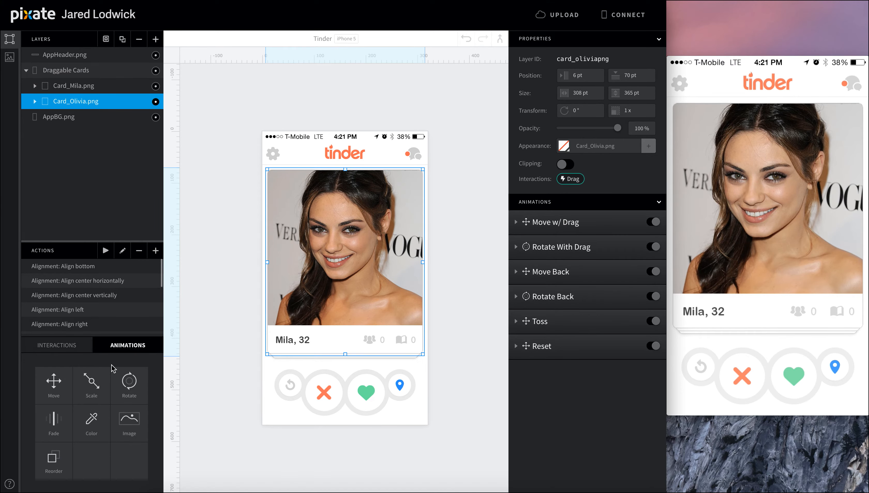
Step: Add a Reorder animation to both cards and base Card_Mila.png's reorder on its own Drag Release
drag(54, 462, 83, 102)
drag(53, 460, 86, 86)
click(86, 86)
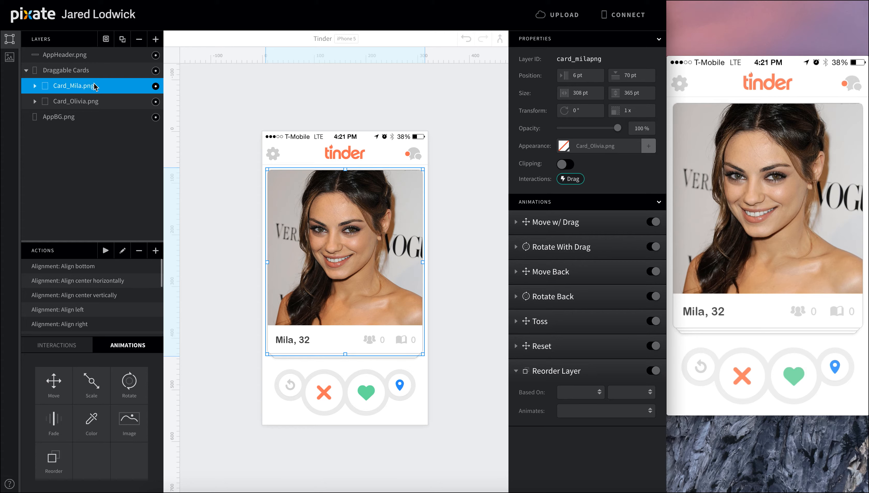
click(579, 392)
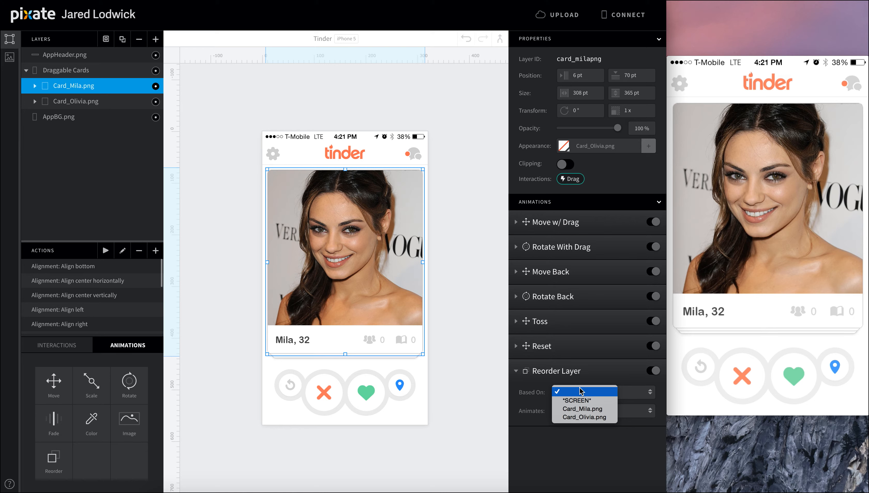
click(584, 409)
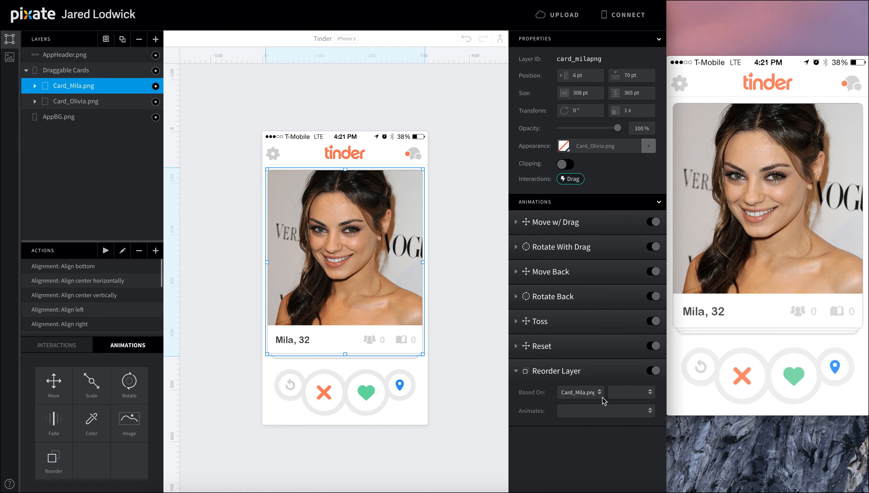
click(617, 394)
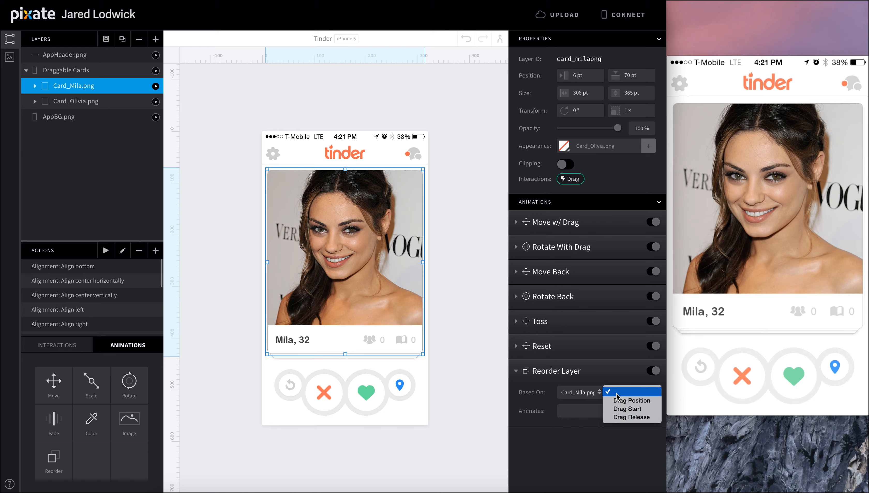
click(620, 418)
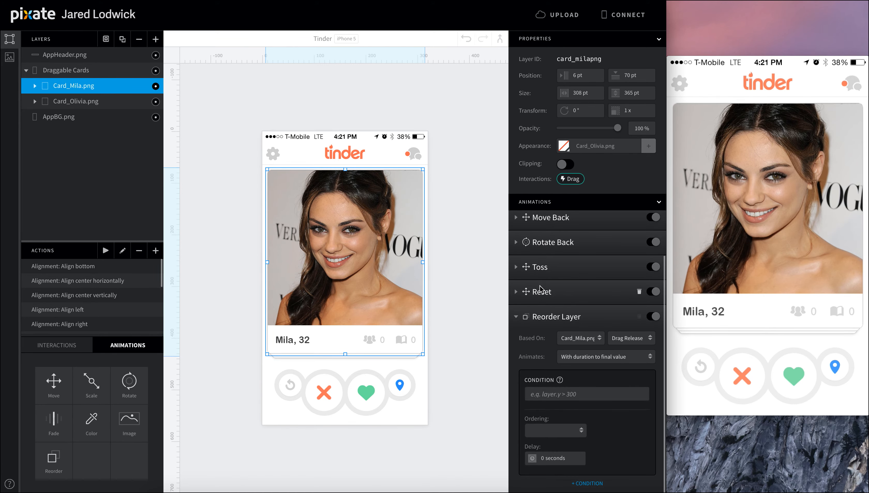
Step: Copy the Toss condition card_milapng.x > 160 into the condition of Card_Mila.png's Reorder Layer animation
click(517, 269)
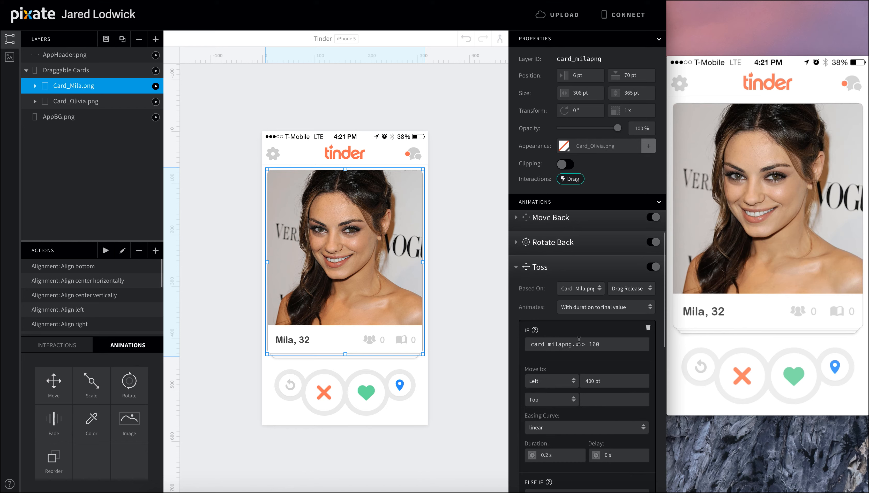
click(581, 345)
key(super+c)
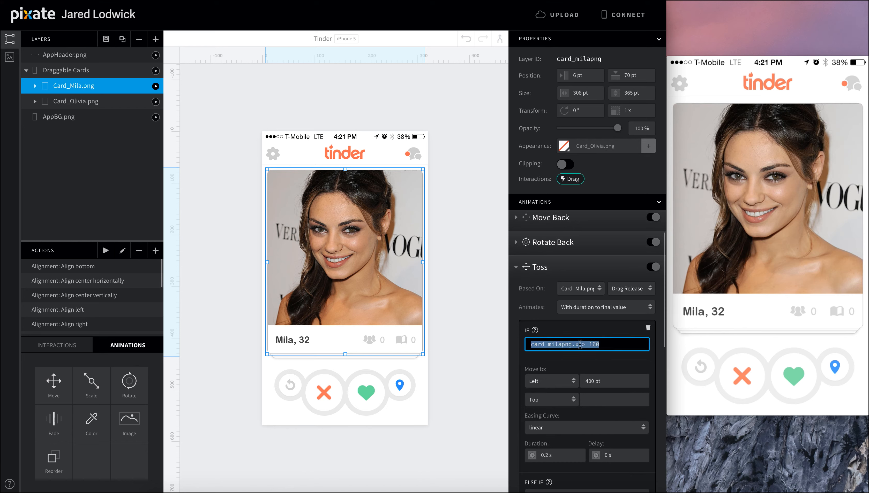
scroll(581, 346, down, 1)
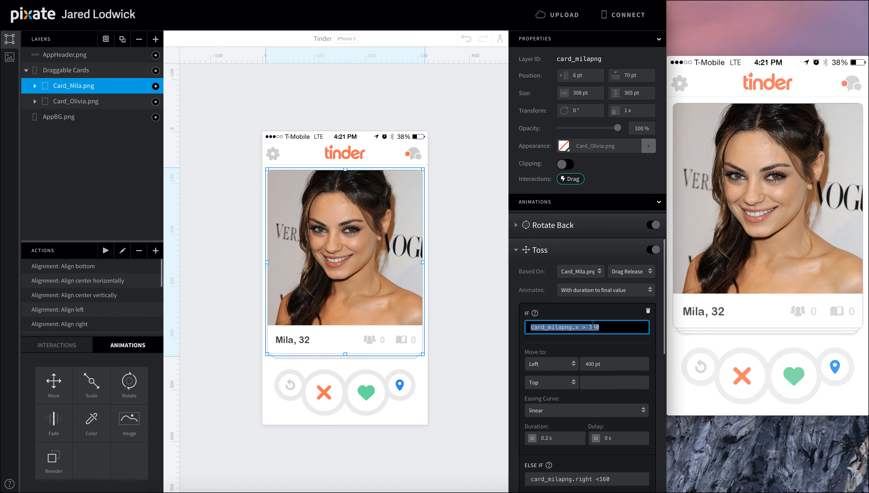
scroll(593, 328, down, 10)
click(578, 394)
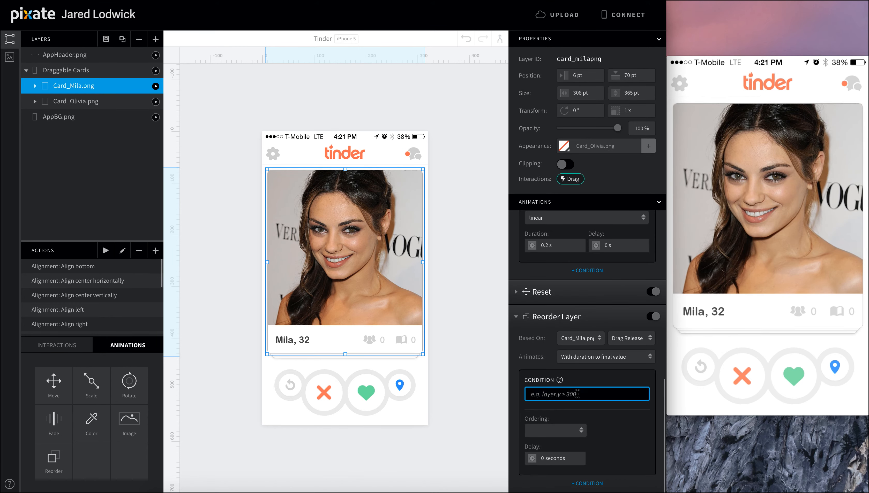
key(super+v)
Step: Set the ordering of Card_Mila.png's first reorder condition to Send To Back with a 0.3 second delay
click(559, 432)
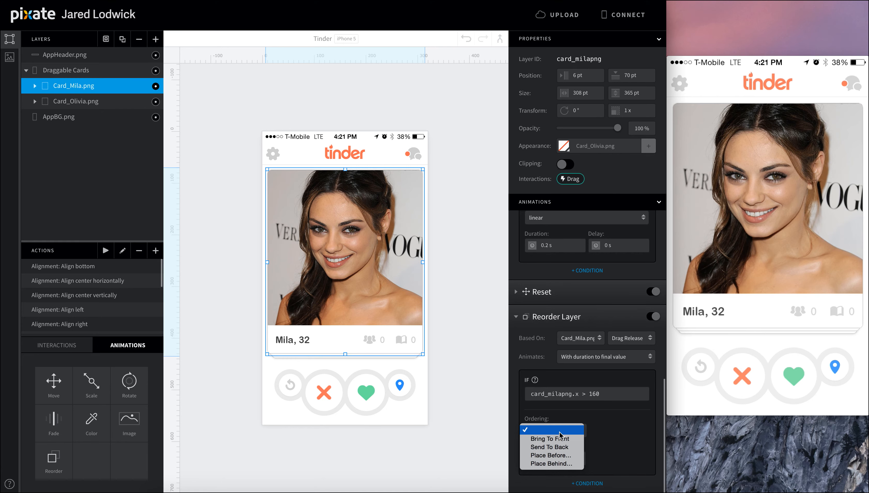
click(569, 448)
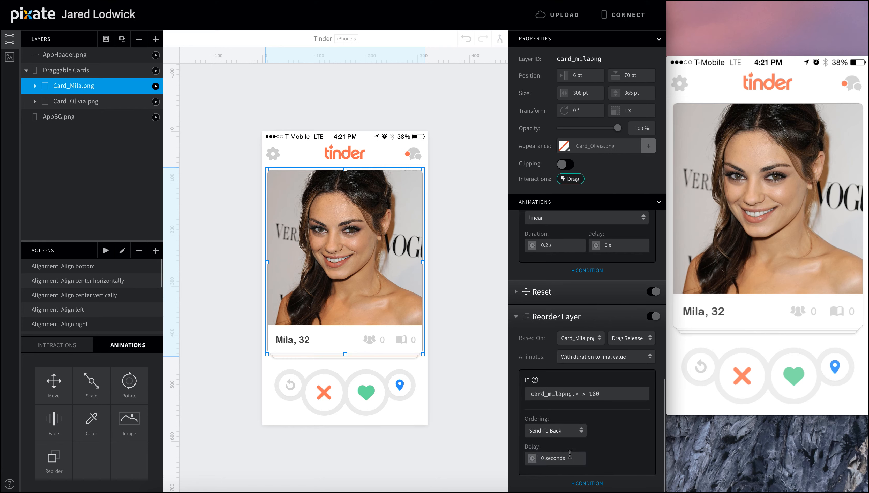
click(570, 457)
text(0.3)
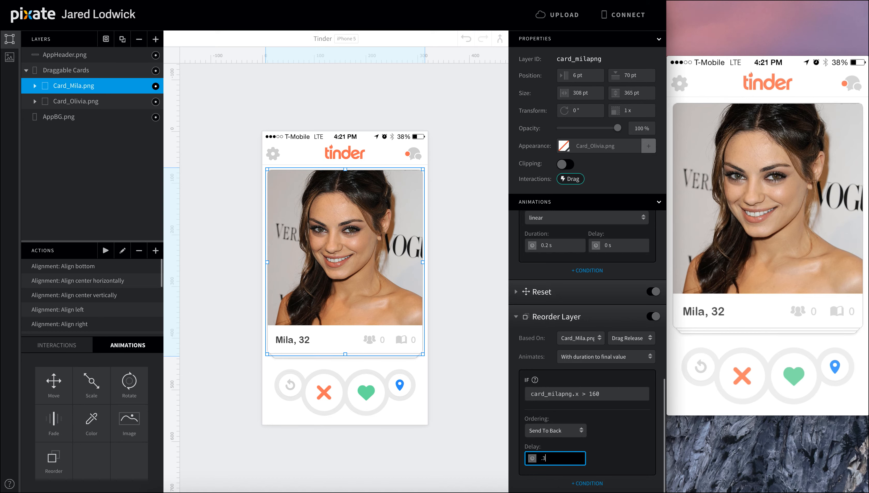
key(Return)
Step: Add a second reorder condition to Card_Mila.png, copying card_milapng.right < 160 from the Toss animation's else-if
click(592, 484)
scroll(592, 479, up, 5)
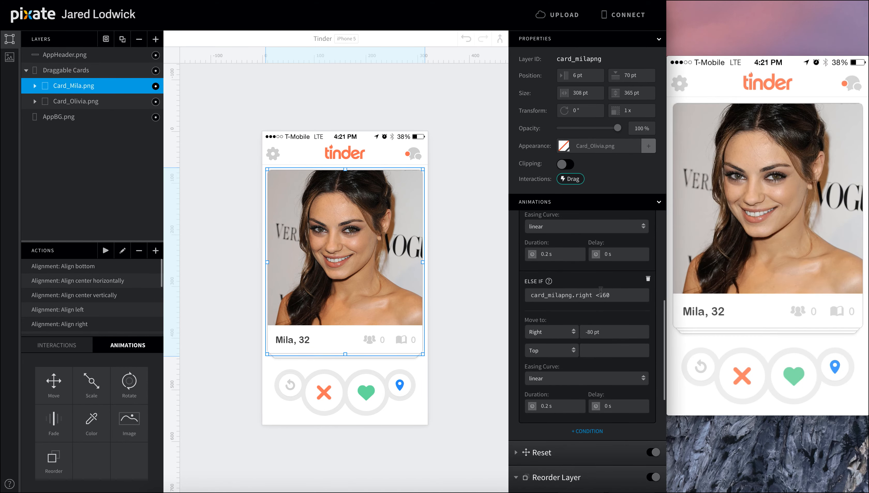
click(601, 295)
click(601, 296)
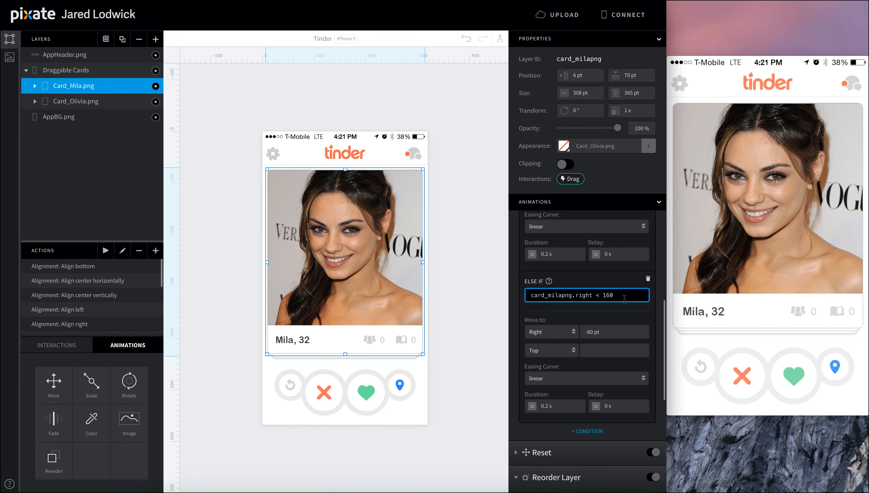
key(ctrl+a)
key(ctrl+c)
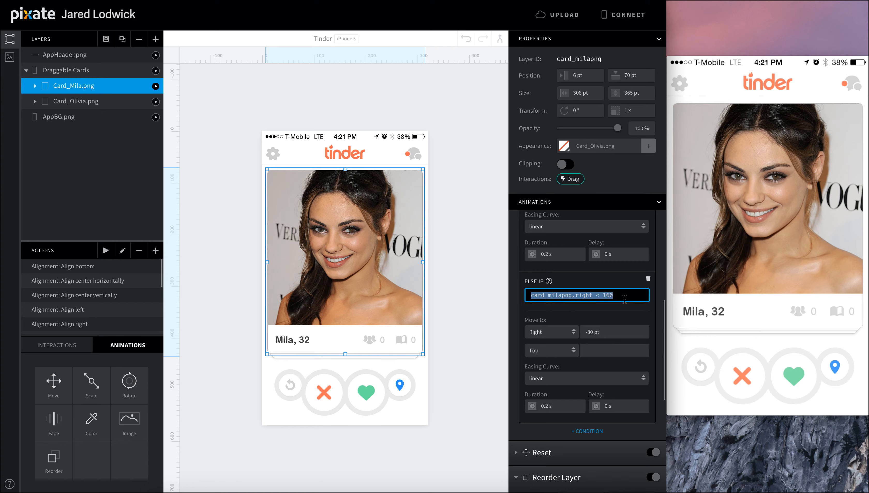
scroll(625, 300, down, 8)
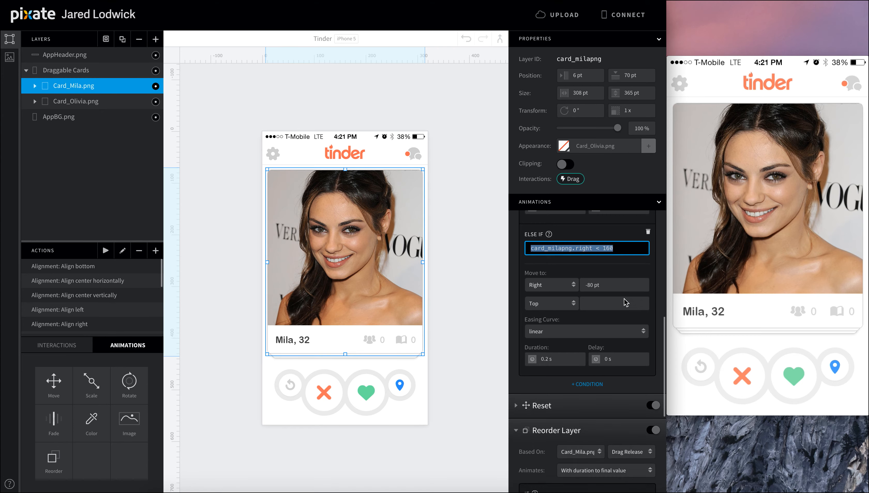
click(584, 394)
key(ctrl+v)
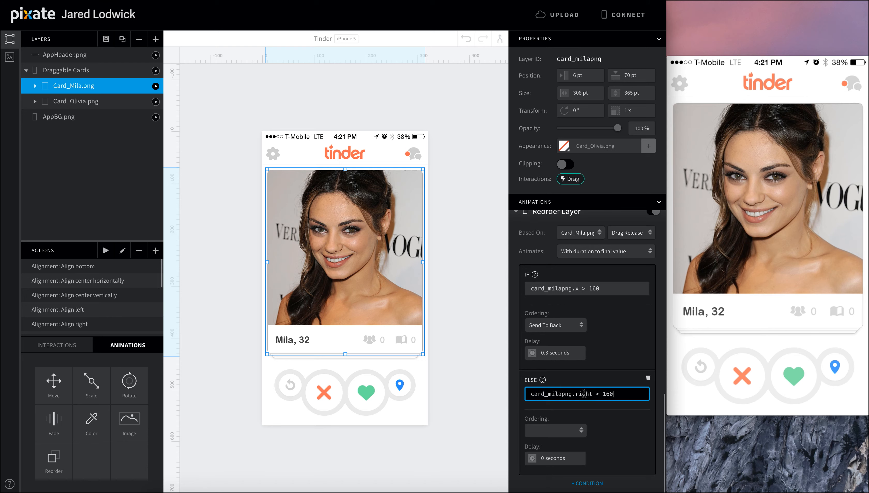
Step: Set Card_Mila.png's second reorder condition to Send To Back with a 0.3 second delay, and collapse the Toss settings
click(578, 435)
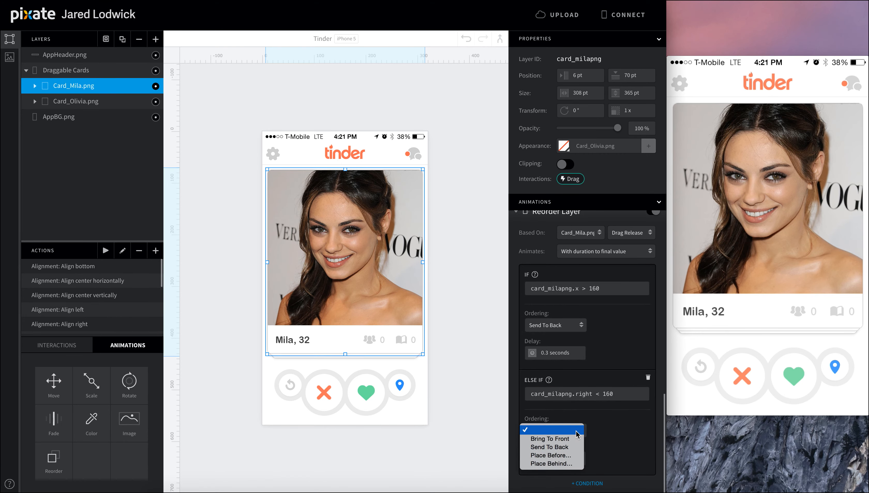
click(570, 450)
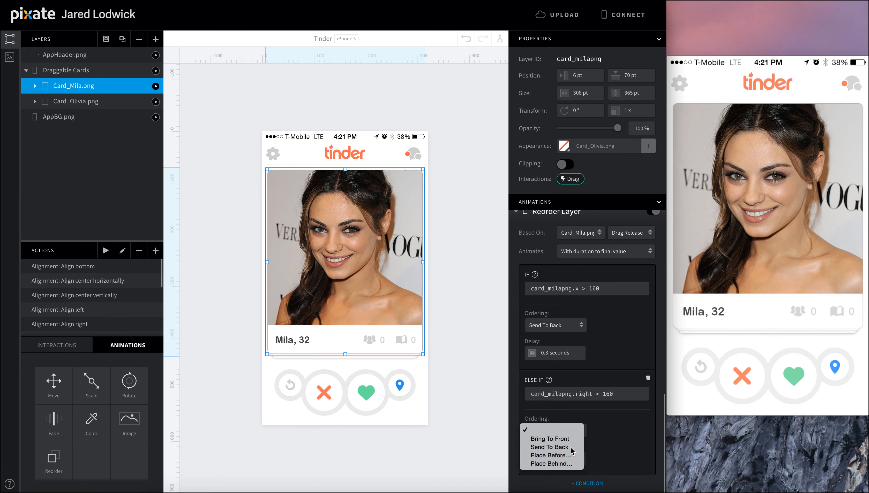
click(566, 455)
text(.3 seconds)
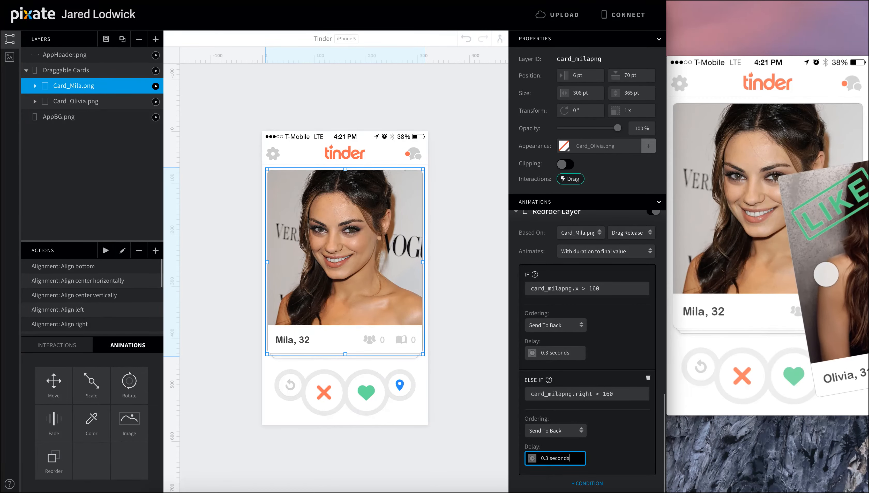
scroll(572, 341, up, 3)
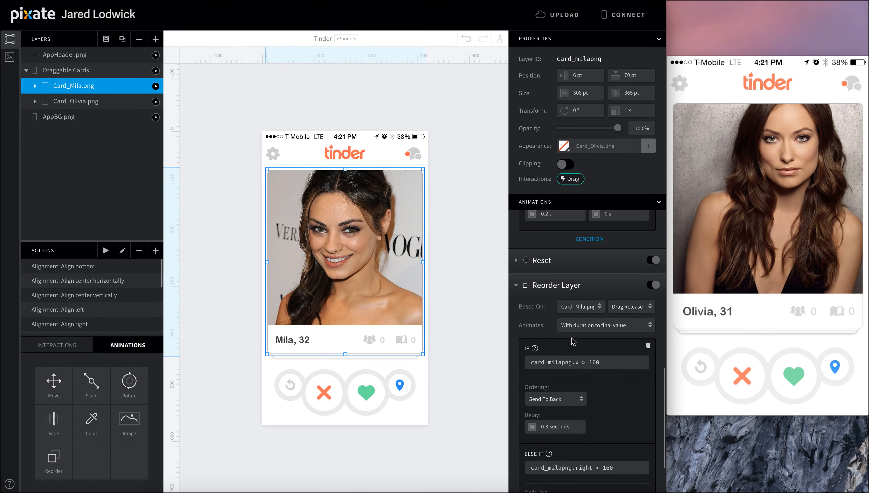
click(516, 293)
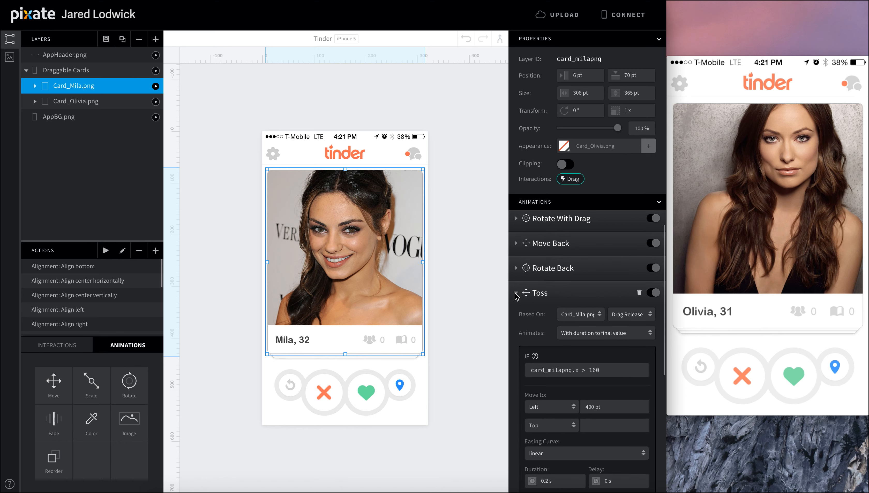
click(517, 298)
Step: Base the Reorder Layer animation of Card_Olivia.png on that card's own Drag Release
click(100, 102)
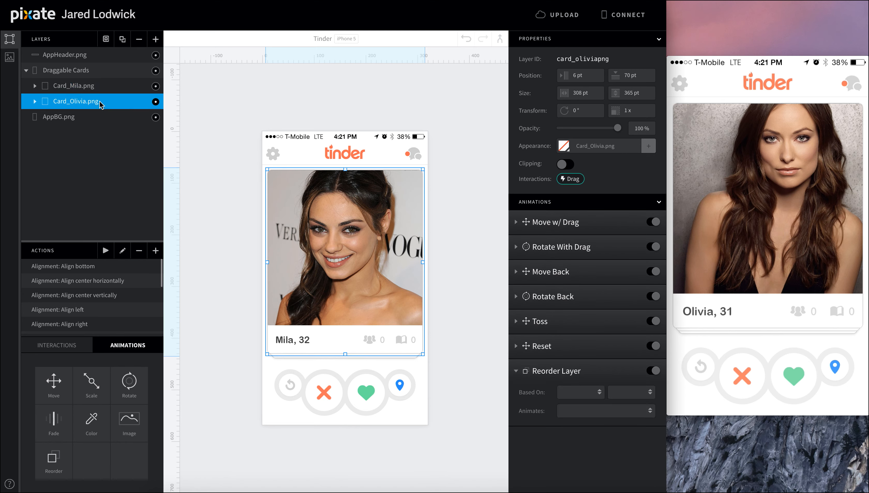
click(587, 393)
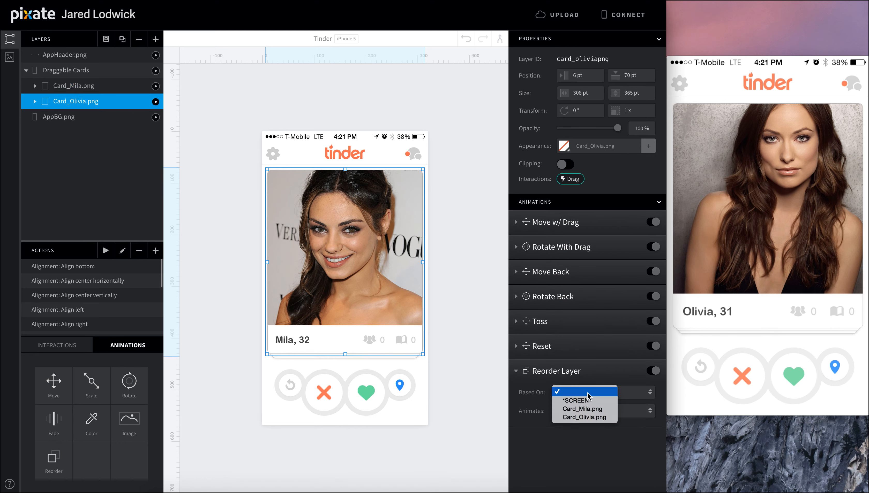
click(585, 417)
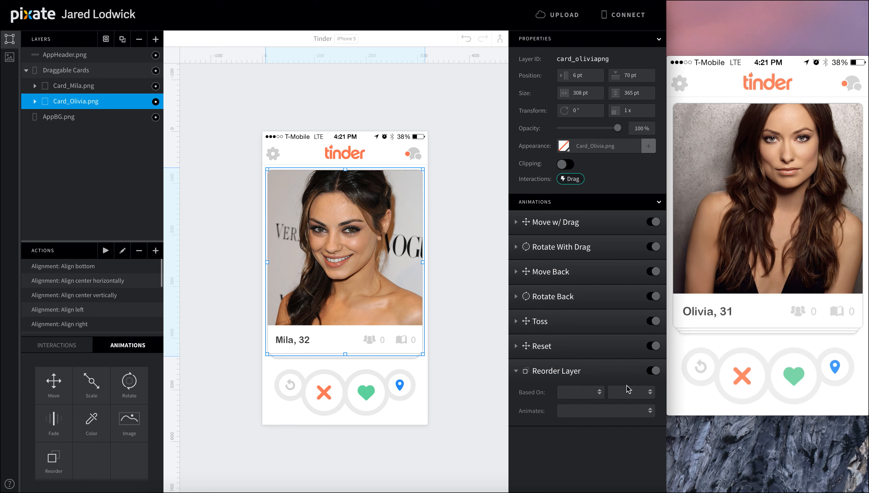
click(626, 393)
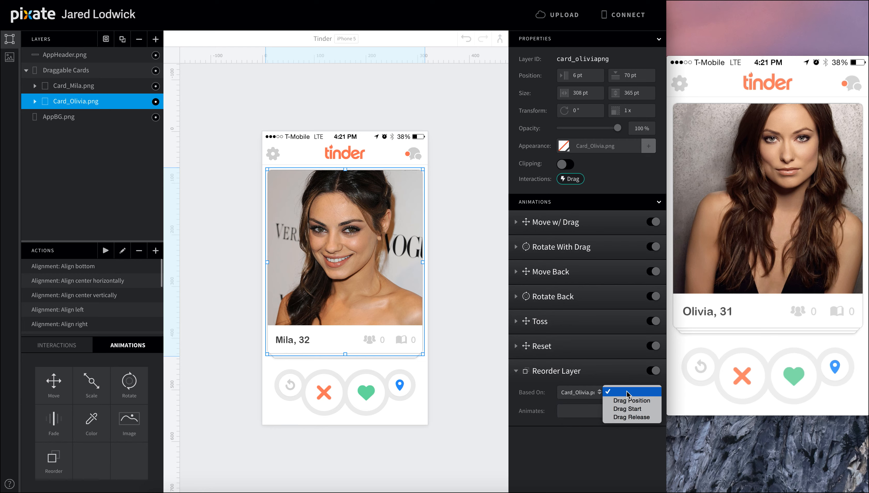
click(619, 417)
Step: Copy the Toss condition card_oliviapng.x > 160 into the condition of Card_Olivia.png's Reorder Layer animation
click(517, 322)
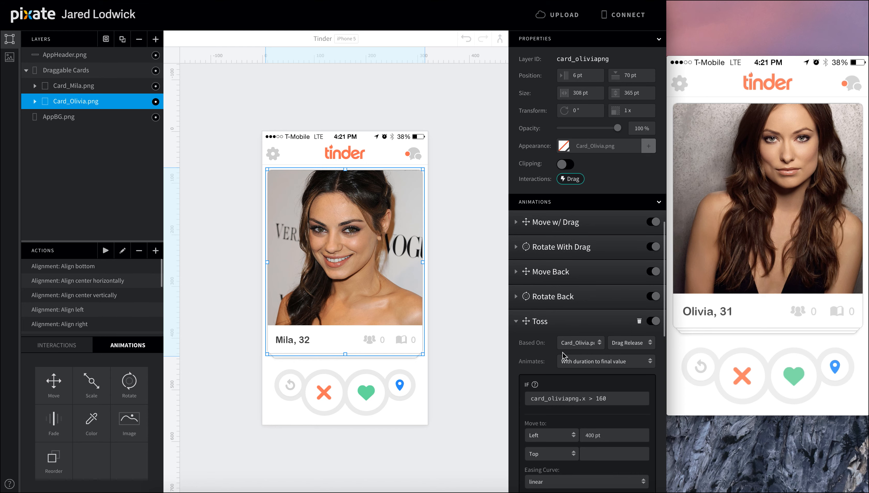
scroll(566, 358, down, 3)
click(578, 289)
key(ctrl+c)
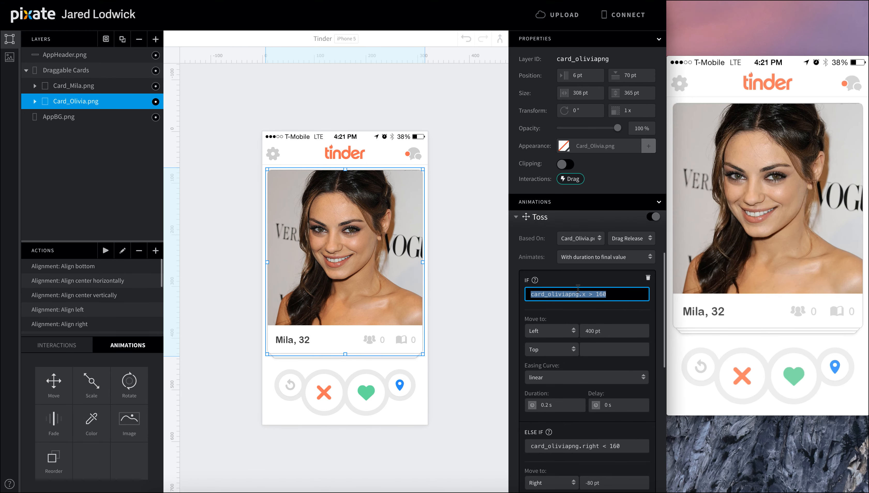
scroll(576, 338, down, 5)
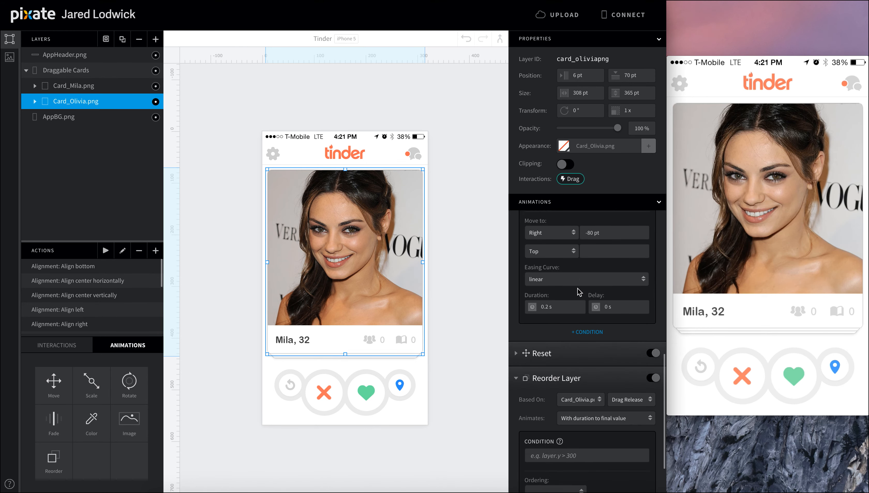
click(574, 399)
key(ctrl+v)
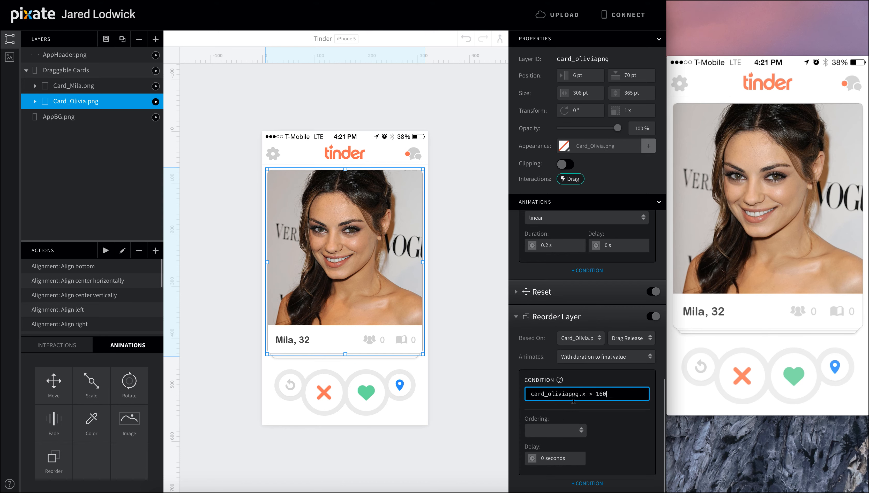
Step: Set the ordering of Card_Olivia.png's first reorder condition to Send To Back with a 0.3 second delay
click(570, 434)
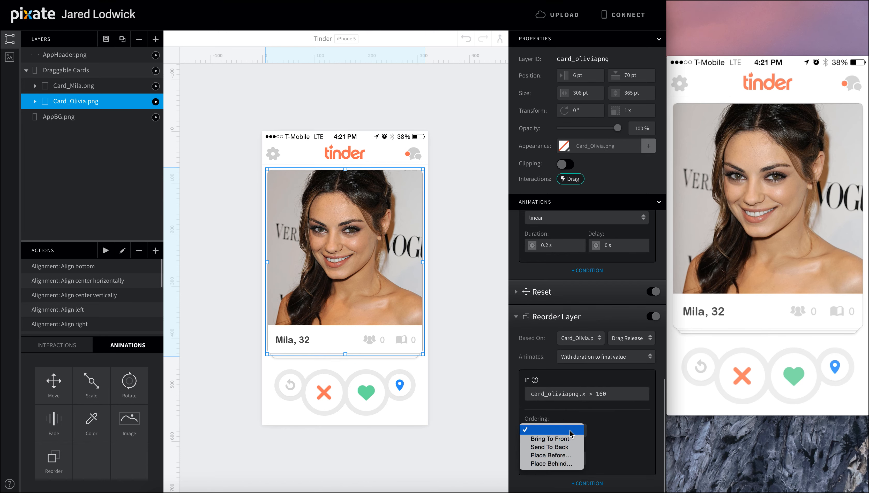
click(558, 447)
click(564, 459)
text(0.3 seconds)
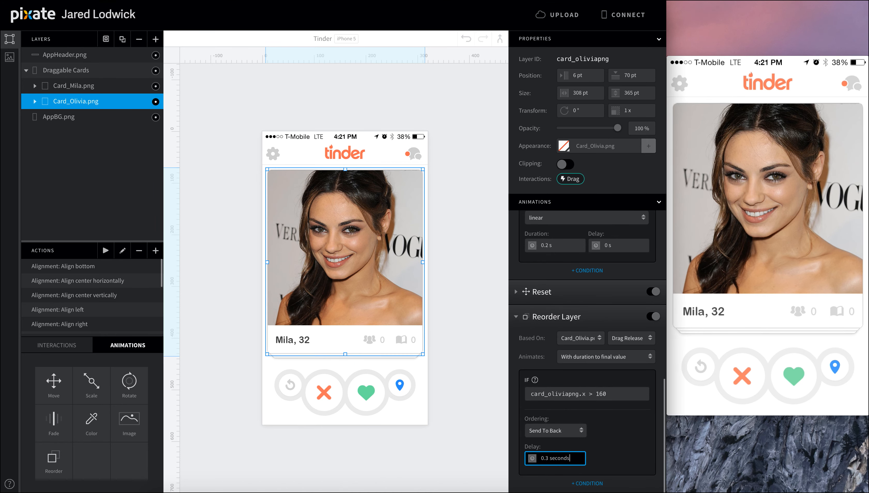
Step: Add a second reorder condition to Card_Olivia.png, copying card_oliviapng.right < 160 from the Toss animation's else-if
click(590, 483)
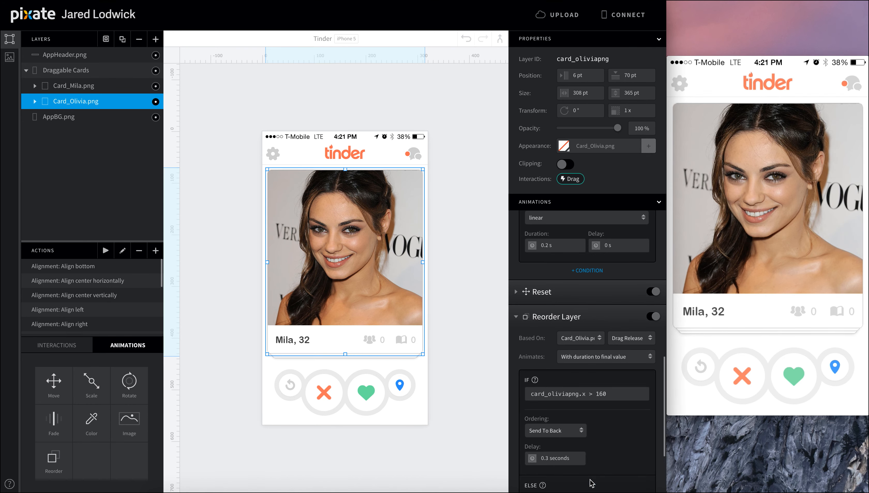
scroll(605, 359, up, 5)
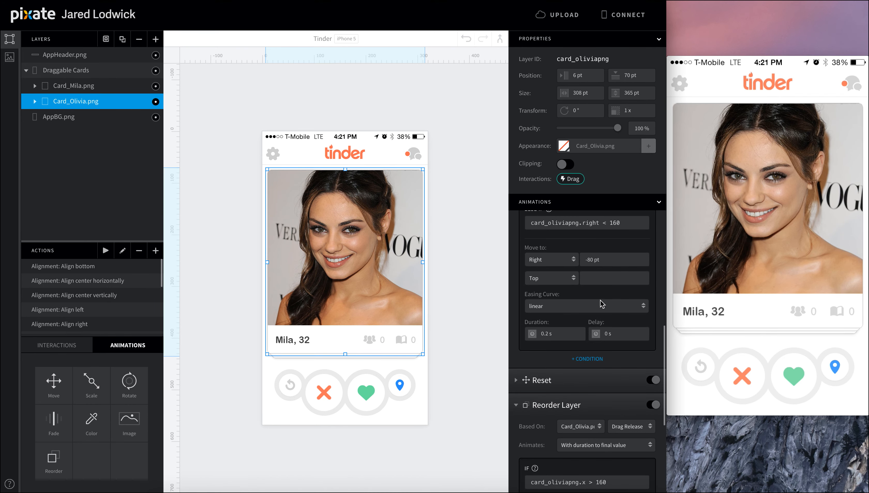
click(602, 245)
key(super+c)
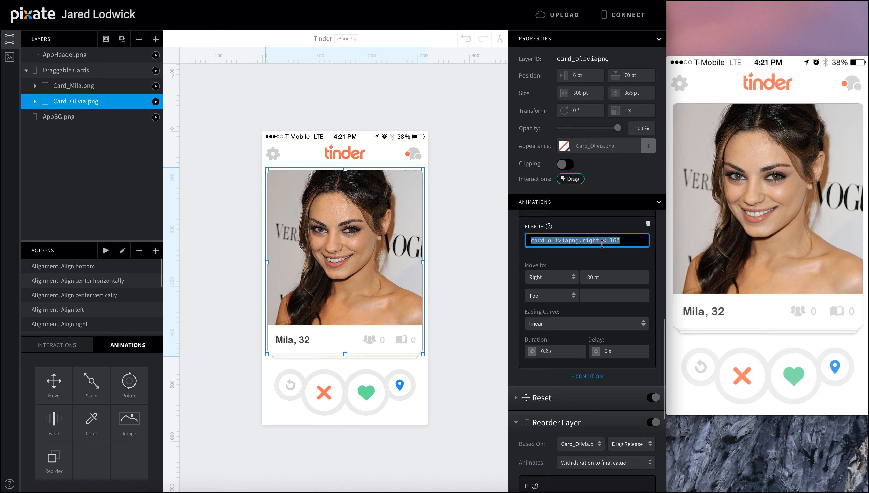
scroll(584, 336, down, 5)
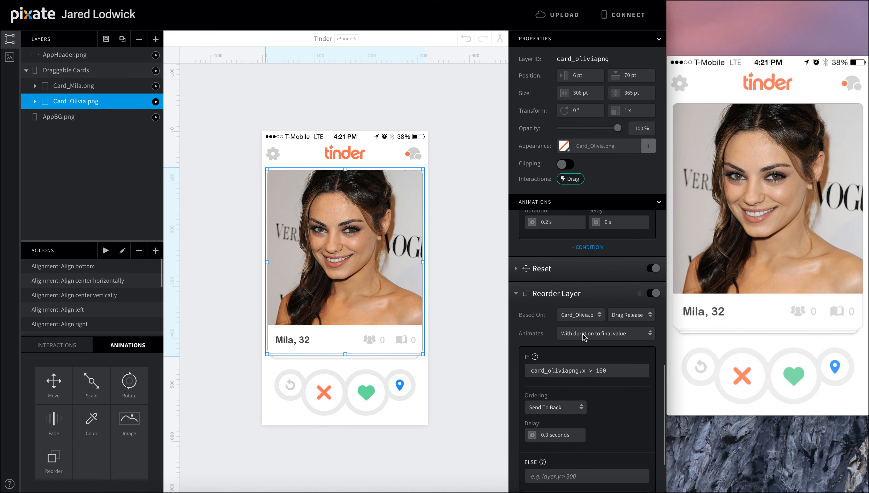
click(570, 416)
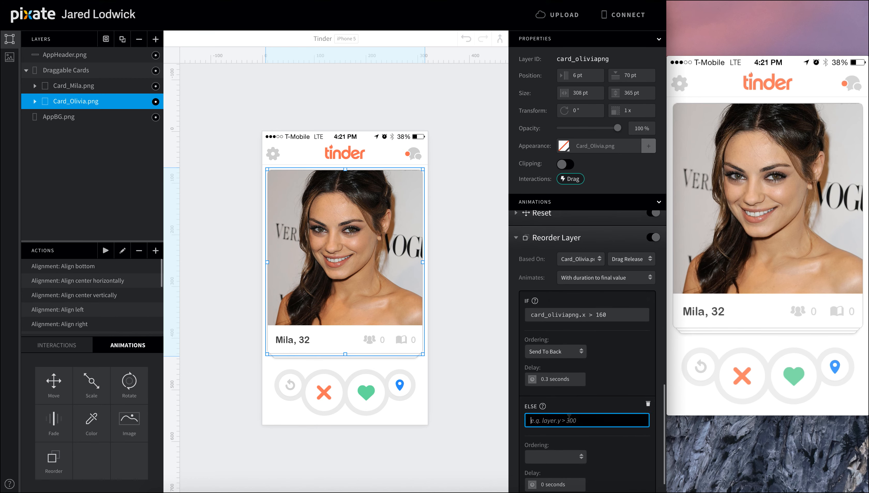
key(super+v)
Step: Set Card_Olivia.png's second reorder condition to Send To Back with a delay, and collapse the Draggable Cards group
scroll(571, 422, down, 1)
click(572, 431)
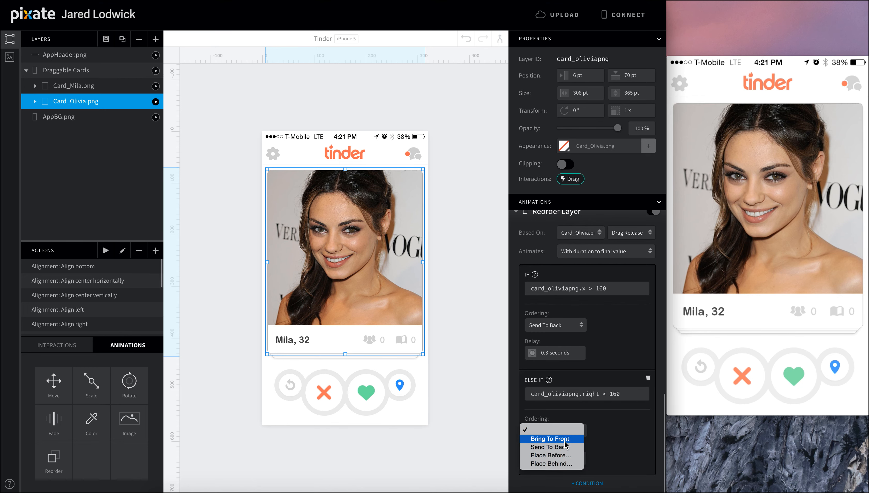
click(564, 448)
click(564, 458)
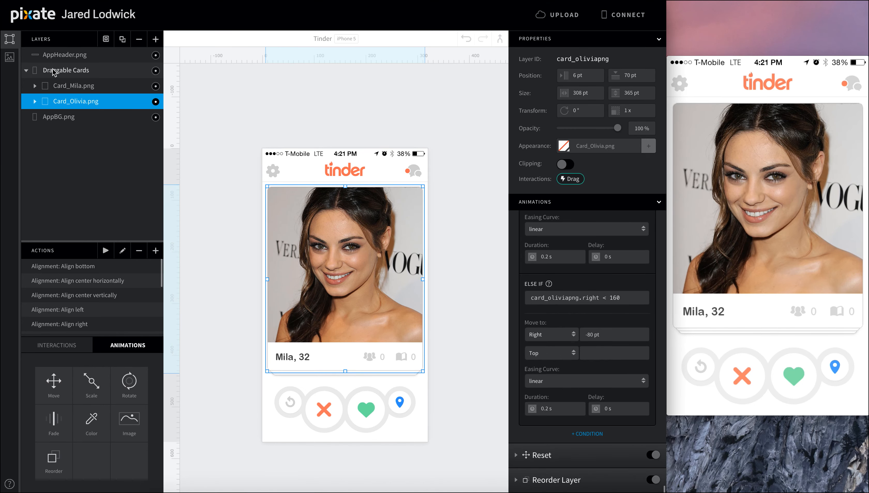
click(28, 71)
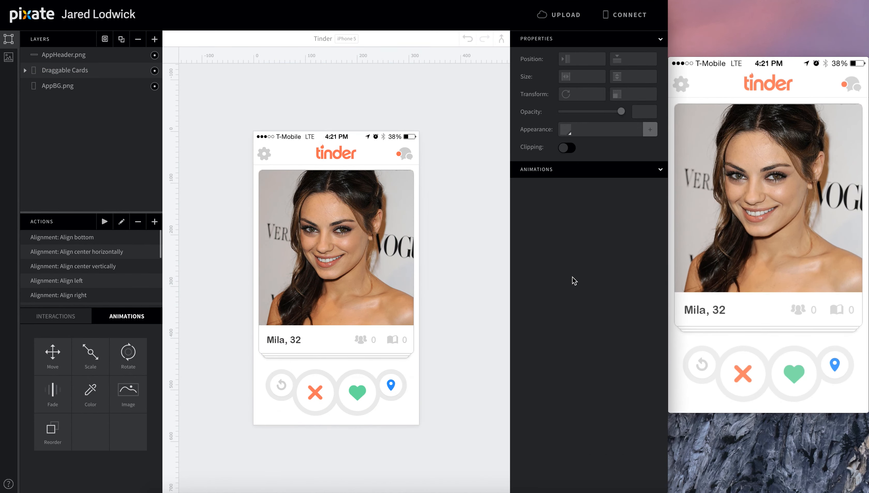